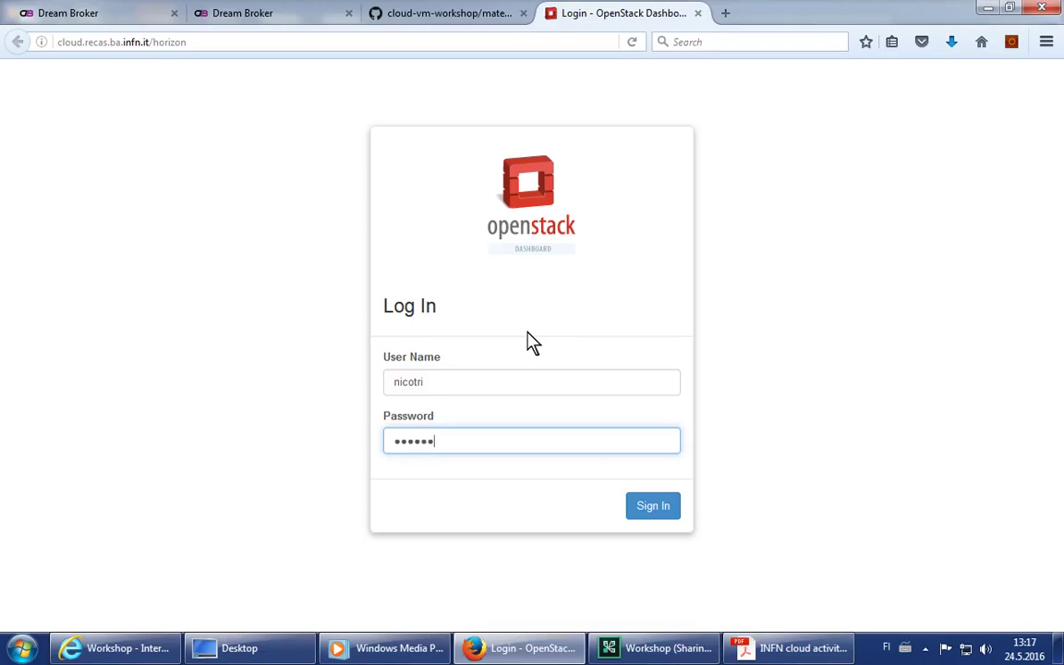
Log in to the OpenStack dashboard with the account password and dismiss the browser's offer to remember the login.
type("••••••")
key("Return")
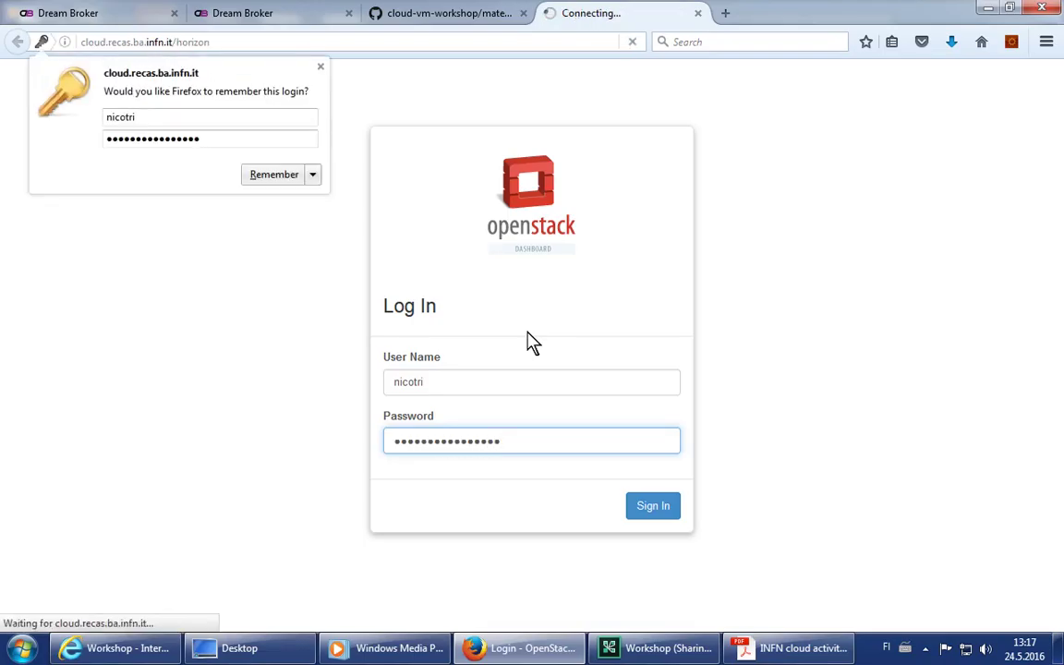
left_click(321, 68)
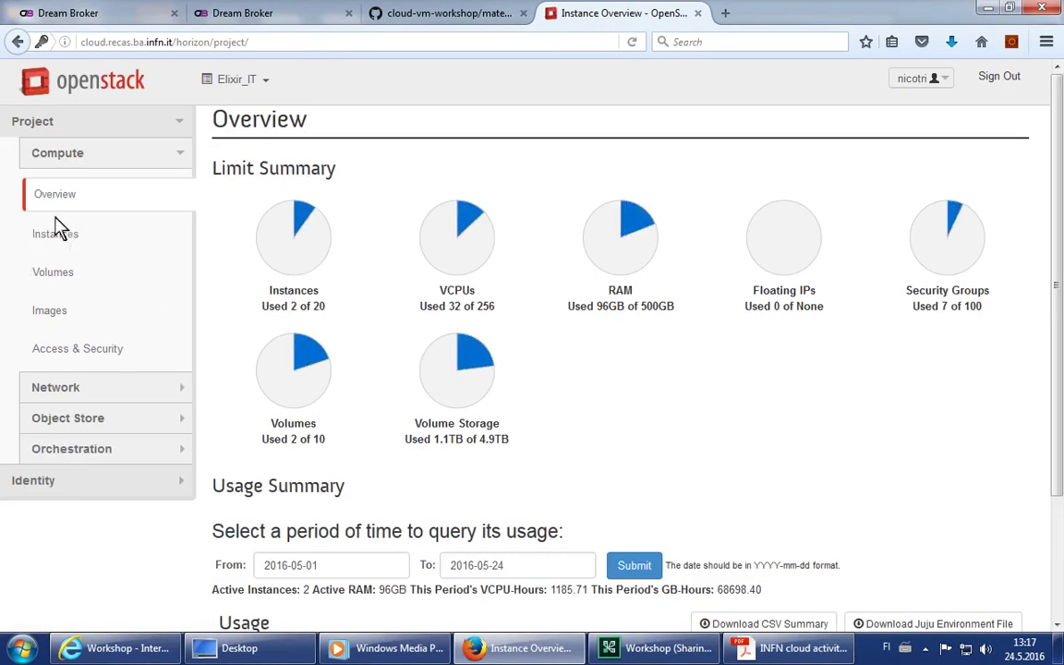
Look at the project selector for Elixir_IT and open the project's list of compute instances.
left_click(266, 86)
left_click(265, 86)
left_click(265, 86)
left_click(266, 81)
left_click(55, 233)
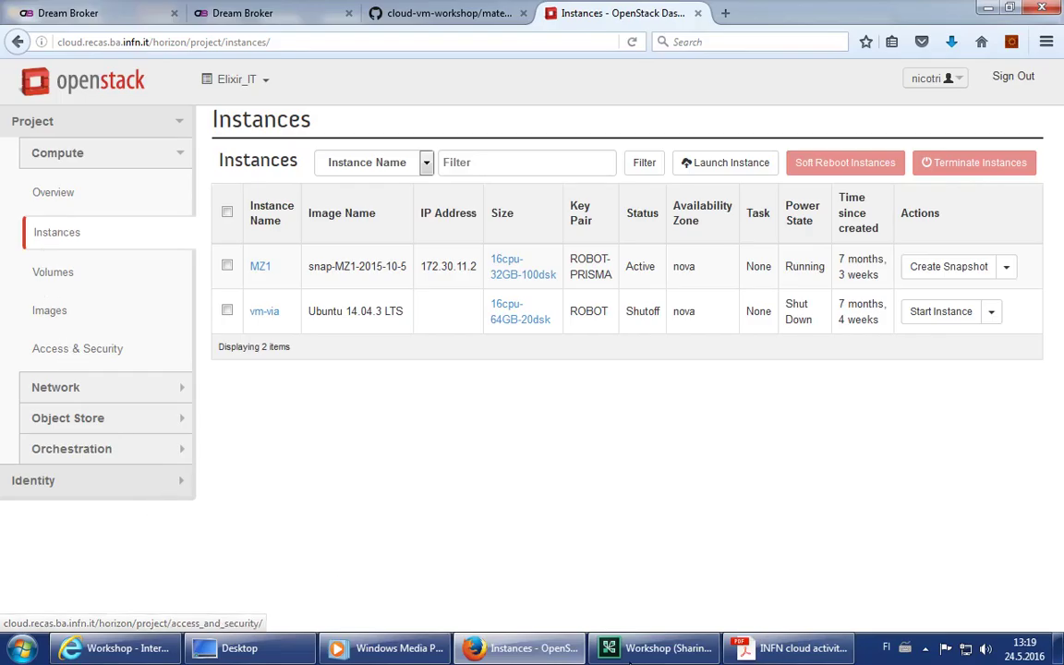
Switch to the PDF slides, save the file behind the "RStudio class user data" link, and show it in its download folder.
mouse_move(793, 648)
left_click(590, 559)
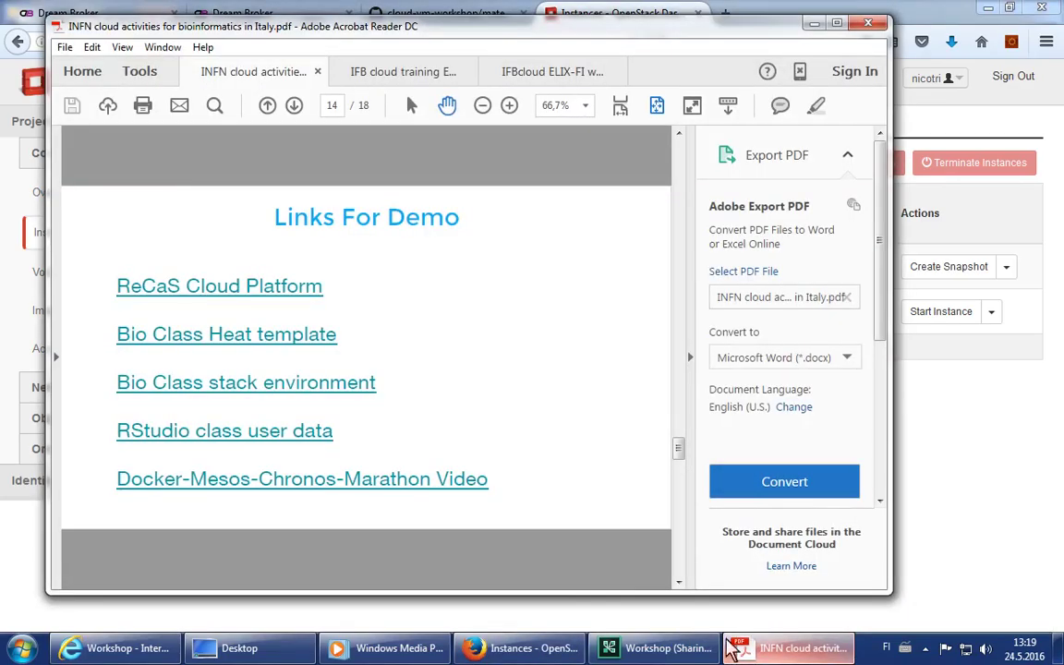
left_click(269, 434)
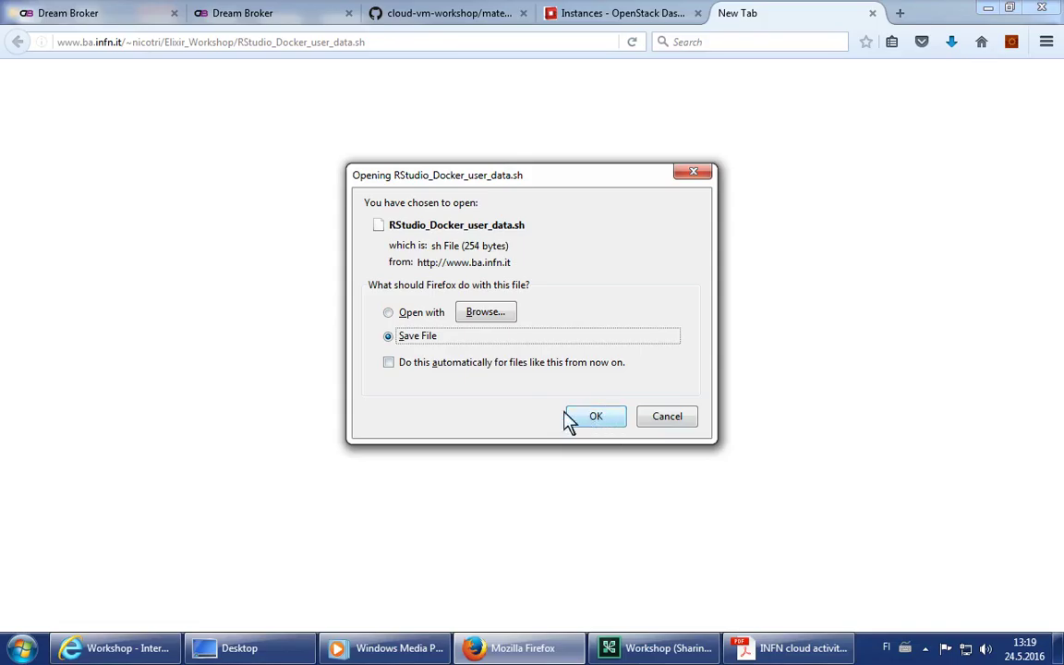
left_click(388, 313)
left_click(389, 335)
left_click(601, 417)
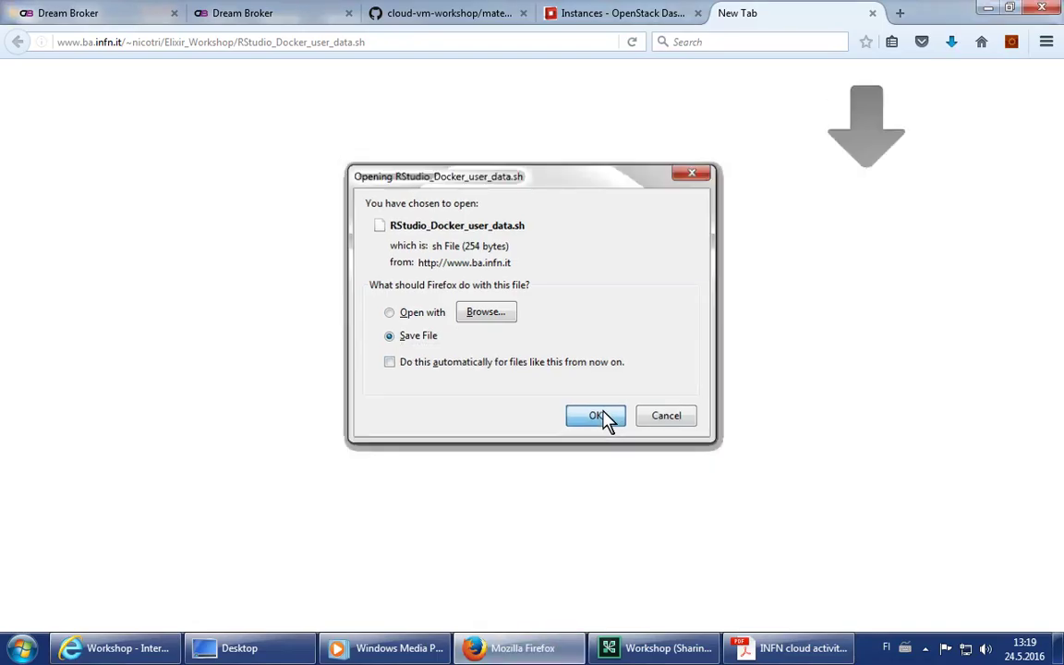
left_click(950, 48)
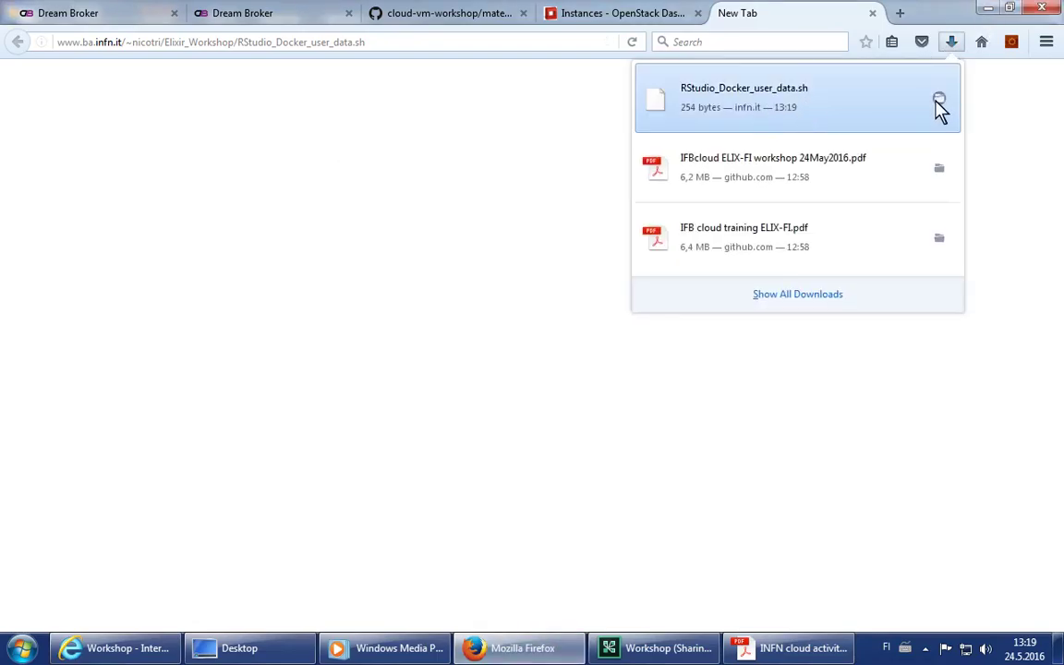
left_click(939, 100)
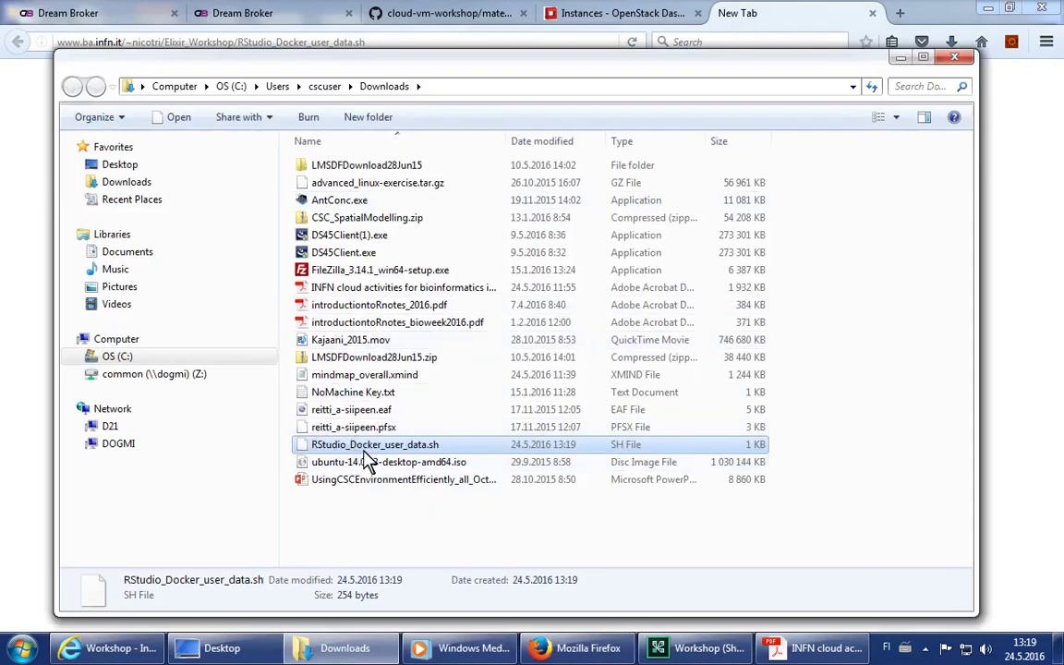
Try viewing RStudio_Docker_user_data.sh in Notepad, picked from the list of installed programs.
right_click(363, 452)
mouse_move(573, 267)
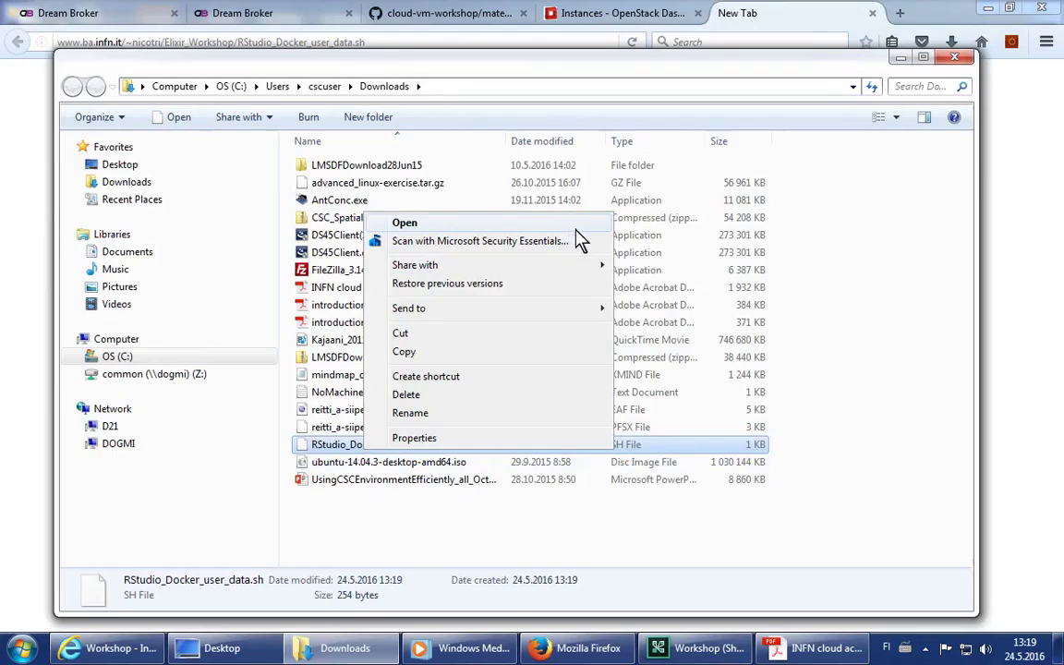
left_click(573, 224)
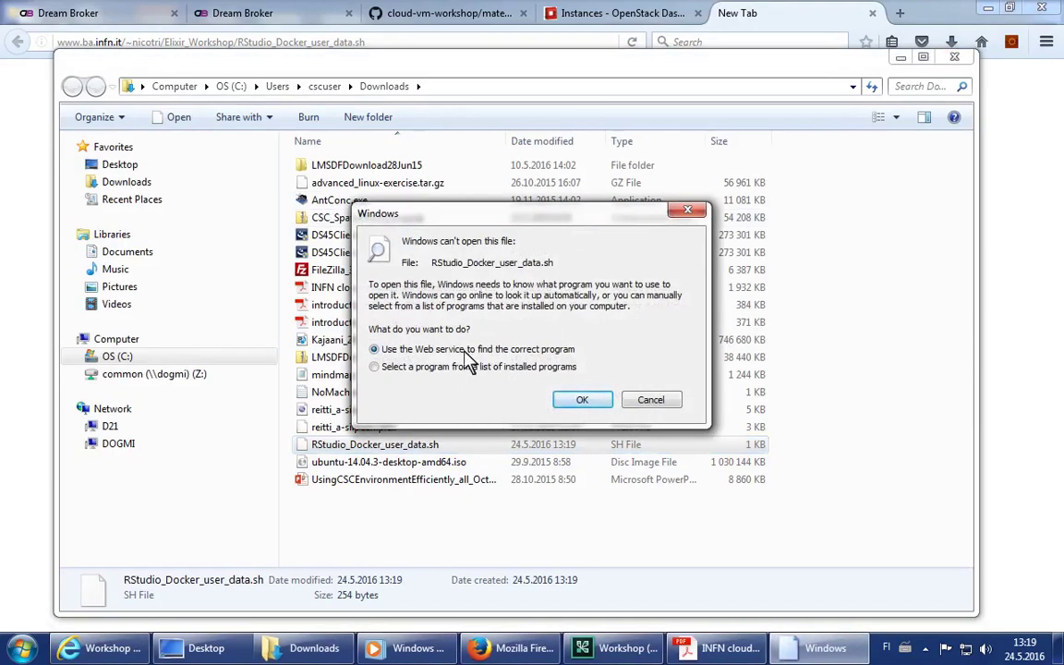
left_click(436, 367)
left_click(596, 400)
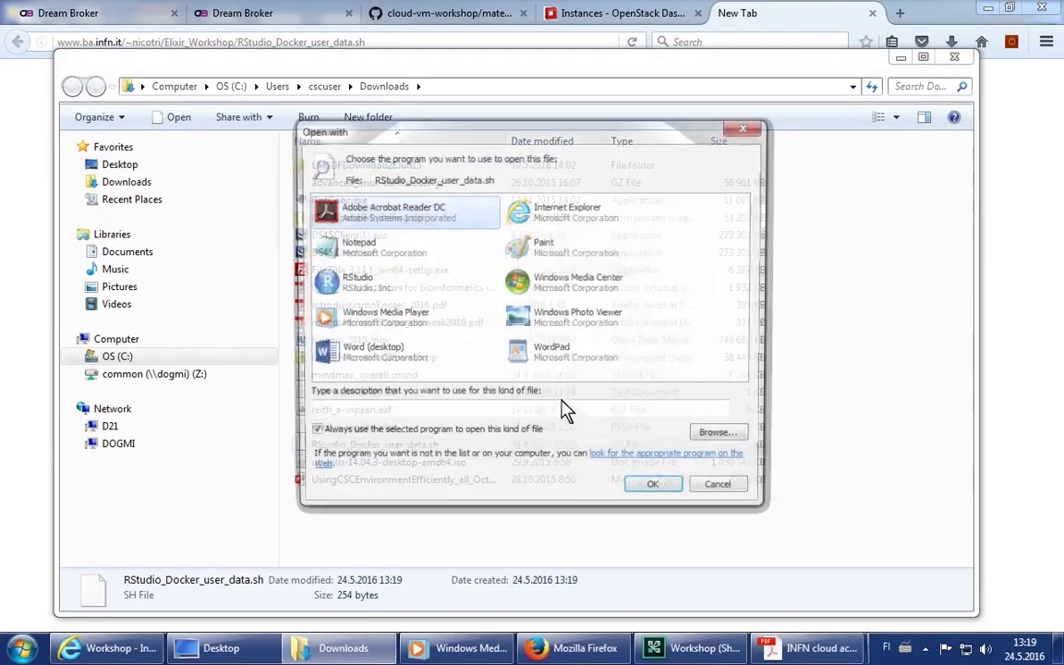
left_click(322, 246)
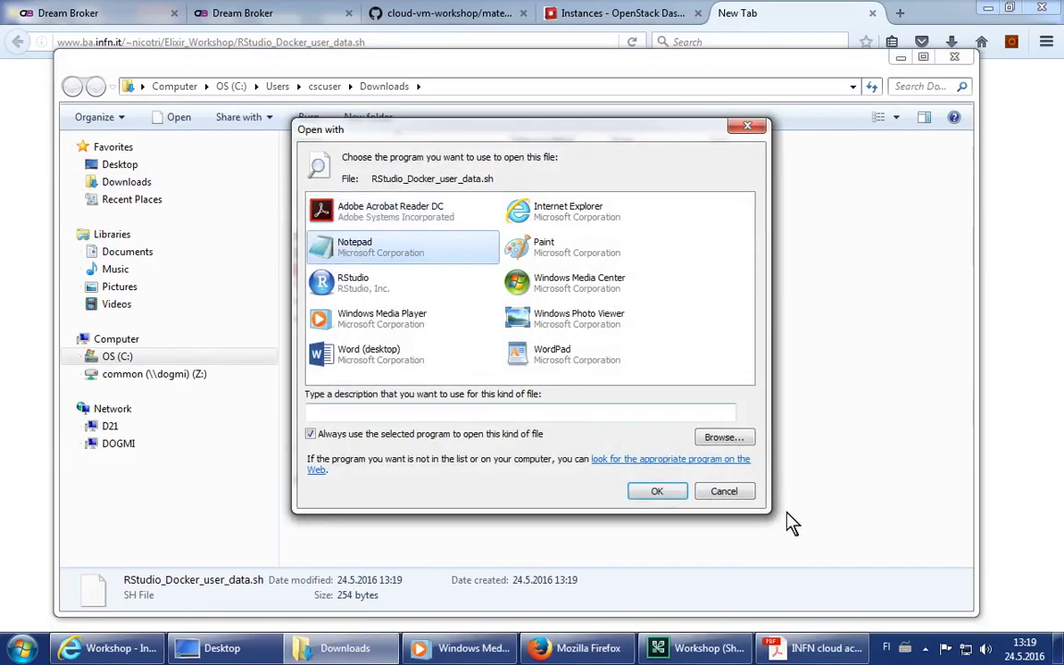
left_click(641, 492)
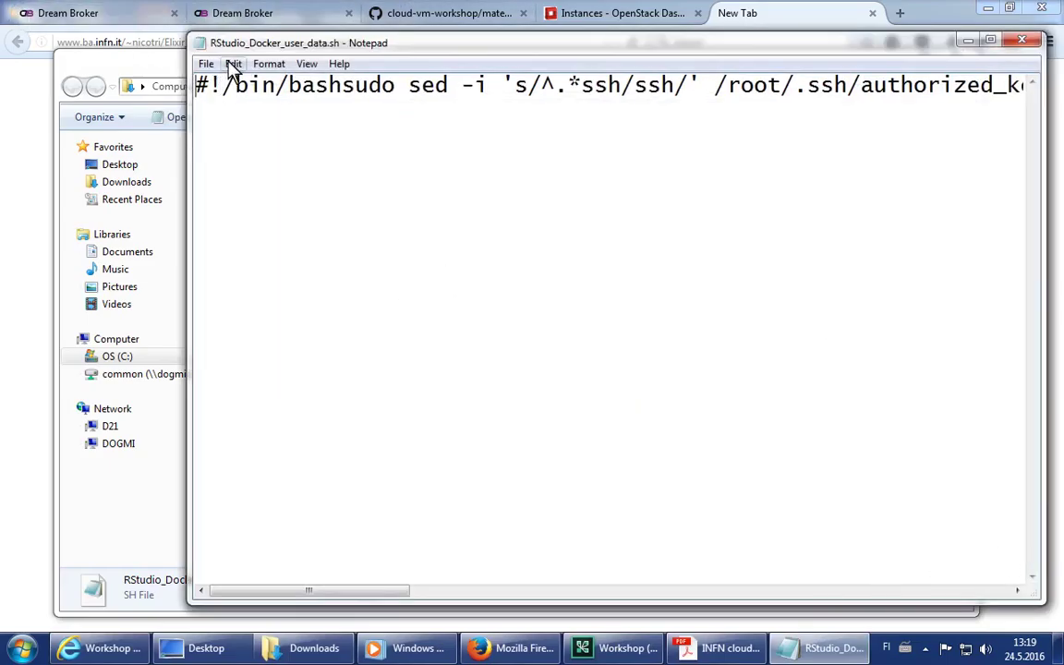
left_click(1021, 40)
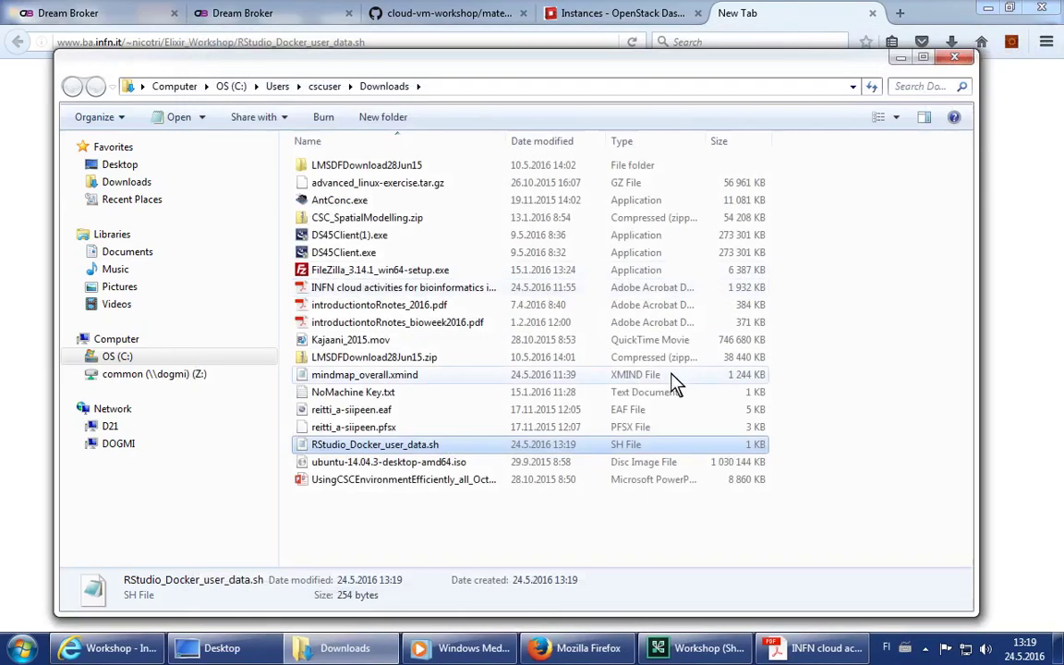
Open RStudio_Docker_user_data.sh with WordPad, keeping it as the program always used for this kind of file.
right_click(401, 444)
left_click(592, 238)
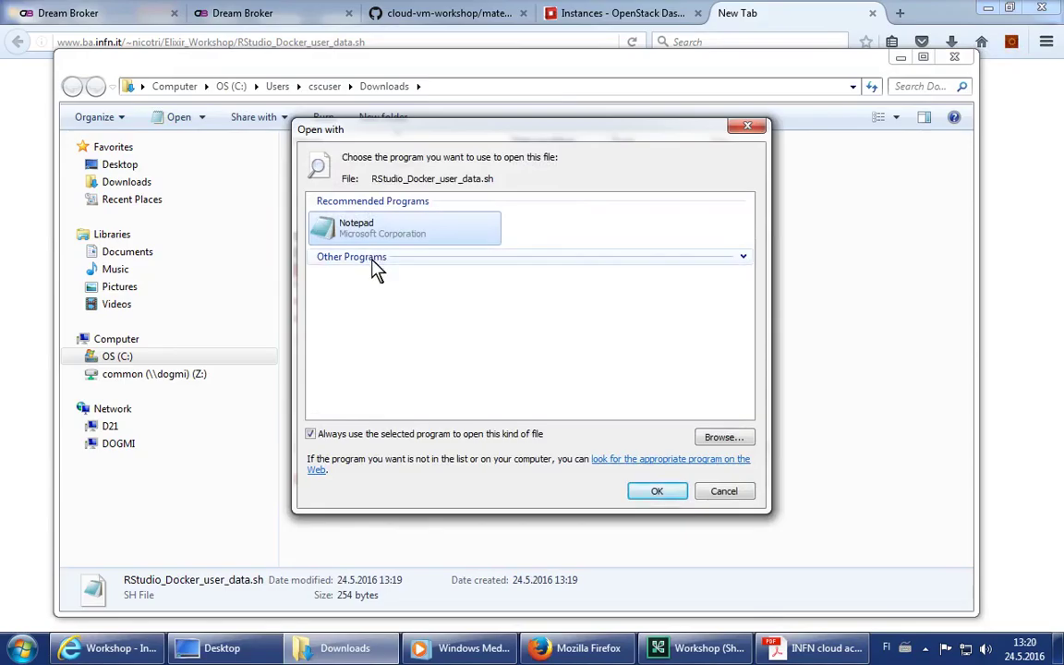
left_click(376, 260)
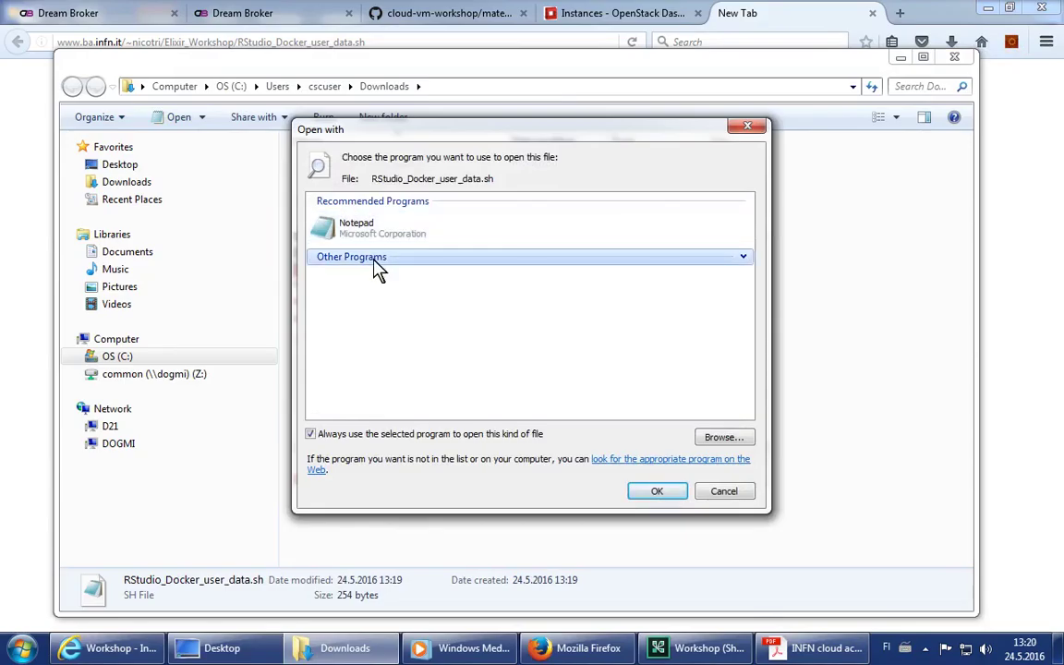
left_click(744, 259)
scroll(702, 337, "down", 1)
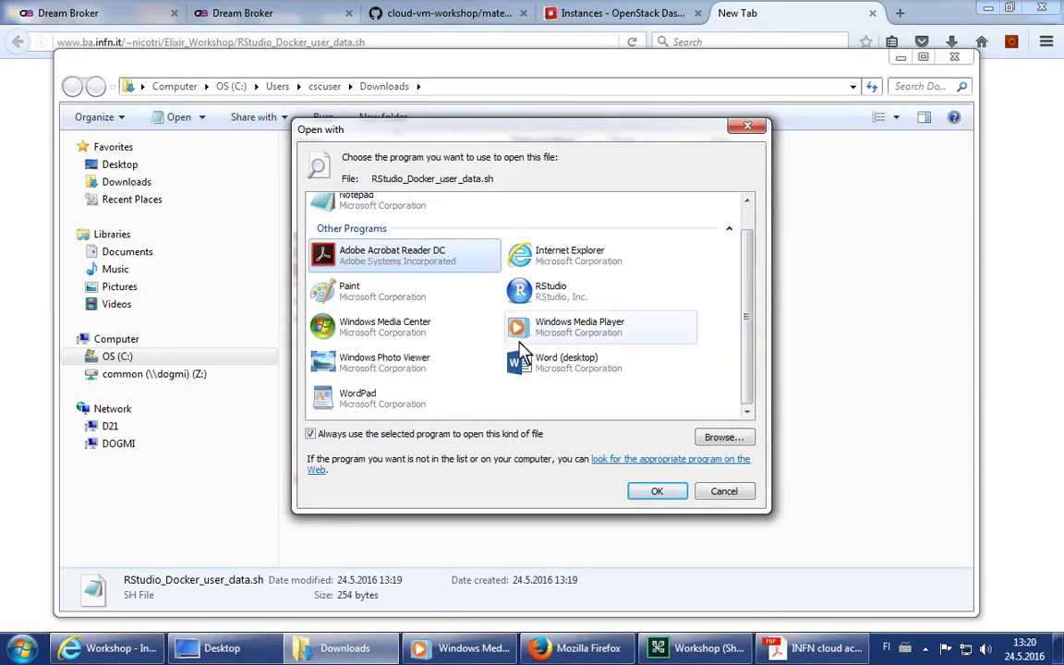
left_click(332, 399)
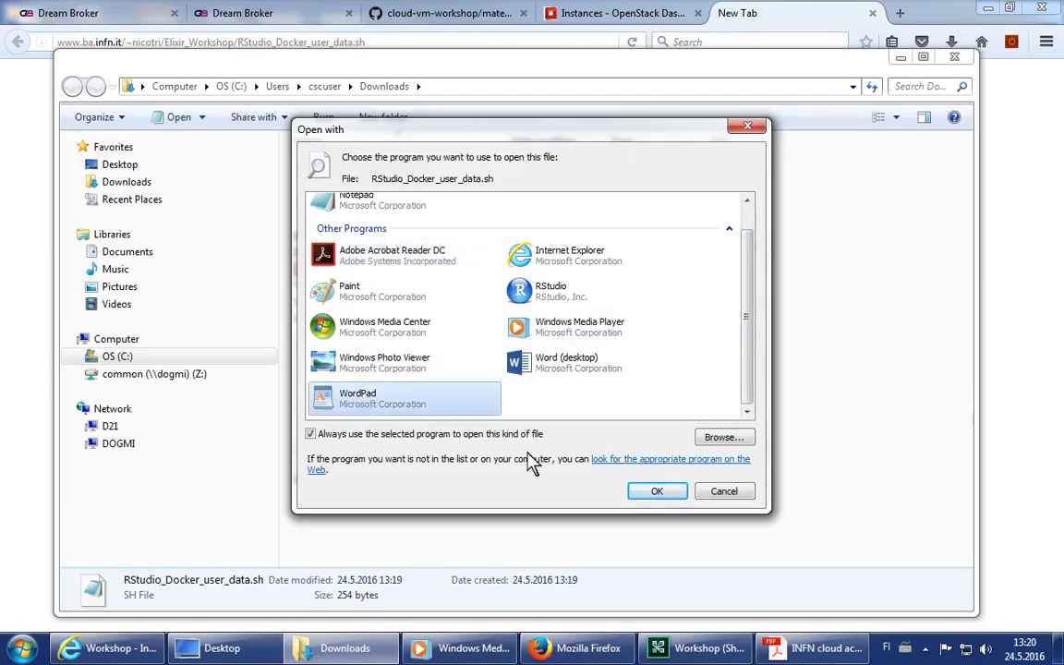
left_click(656, 489)
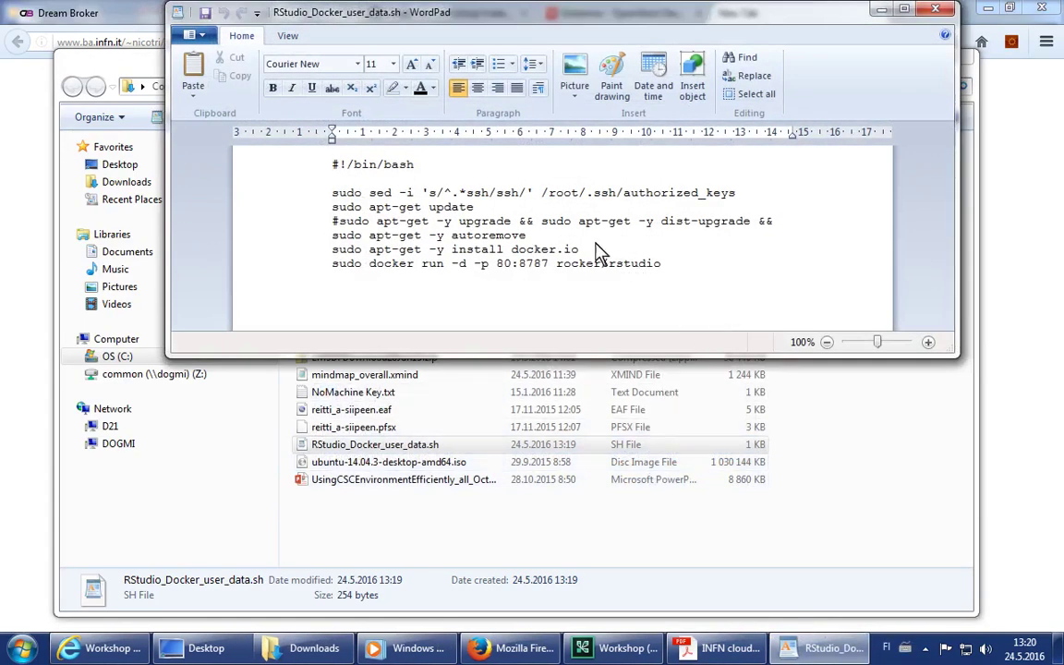
Comment out the "sudo apt-get -y autoremove" line of the script with a leading #.
key("ctrl+a")
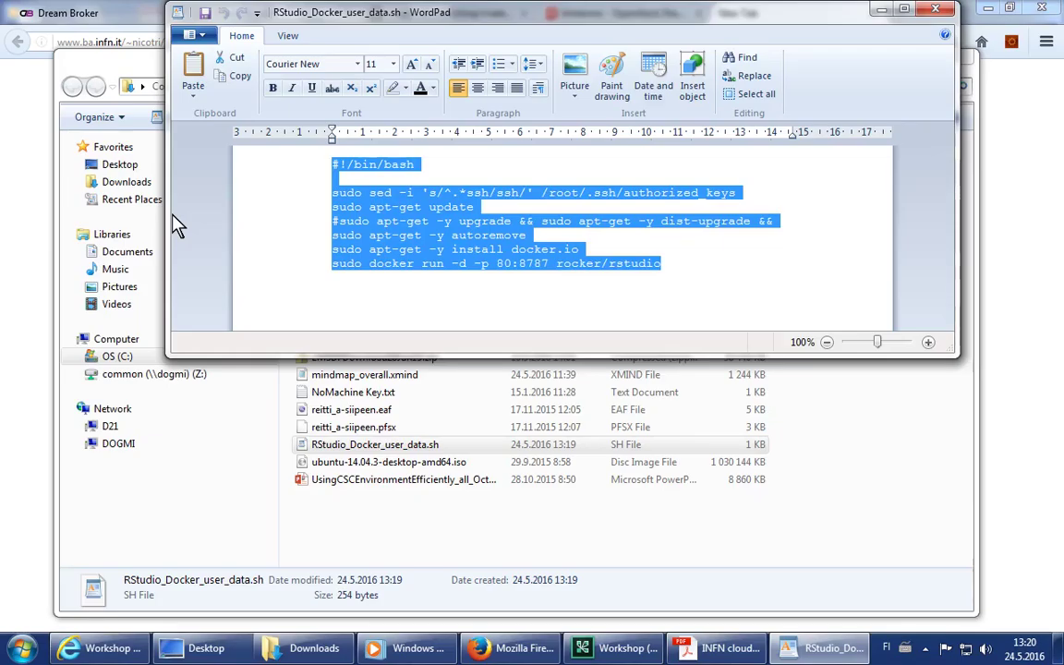
left_click(342, 174)
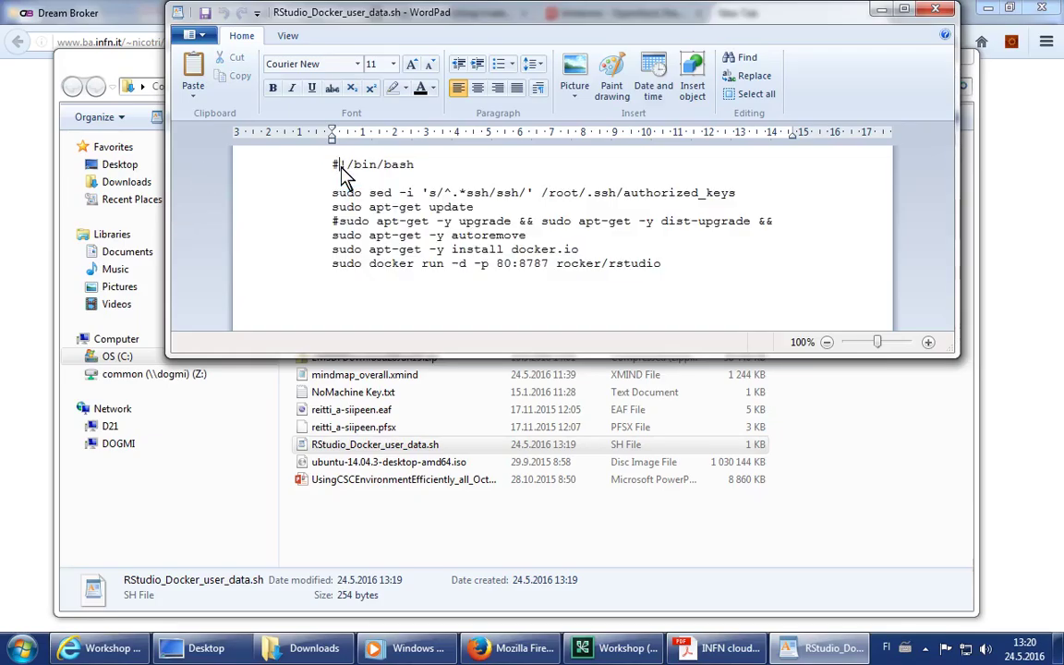
triple_click(335, 166)
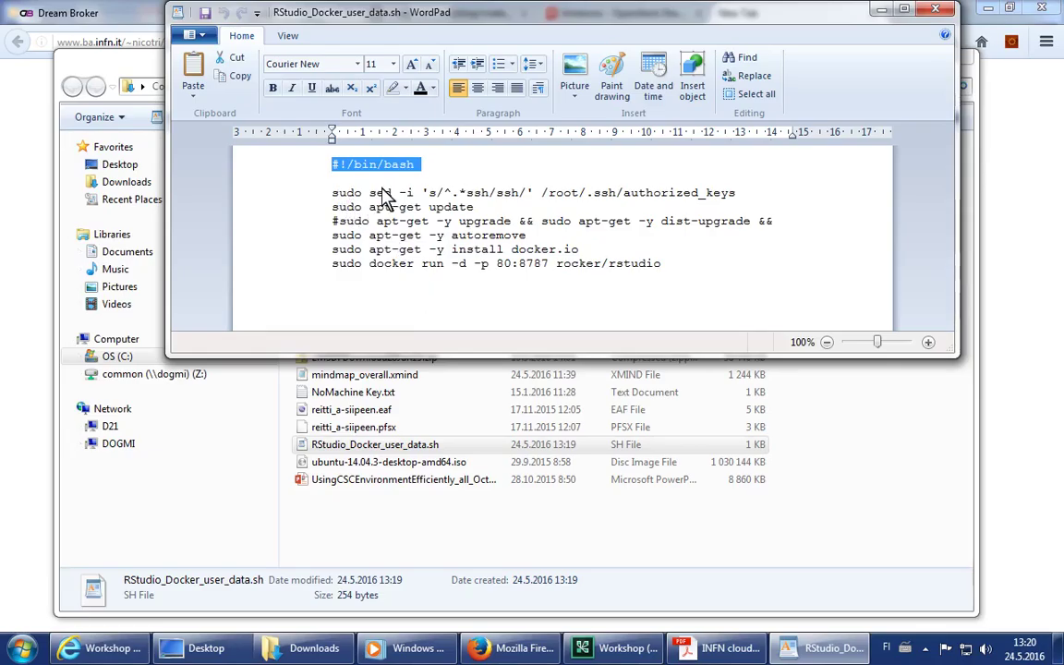
left_click(338, 236)
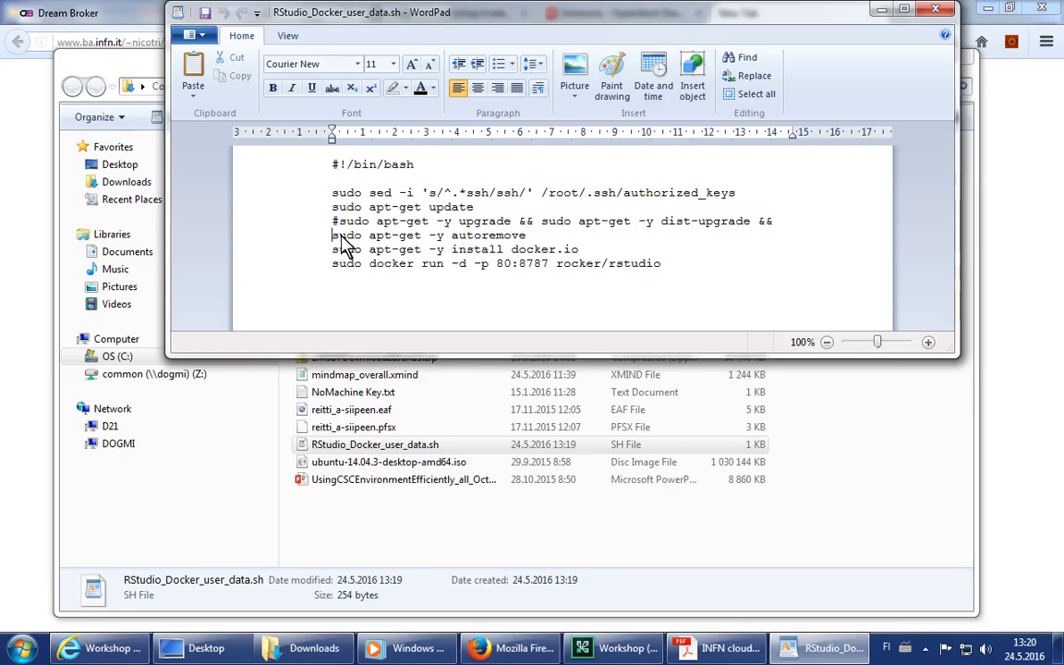
type("#")
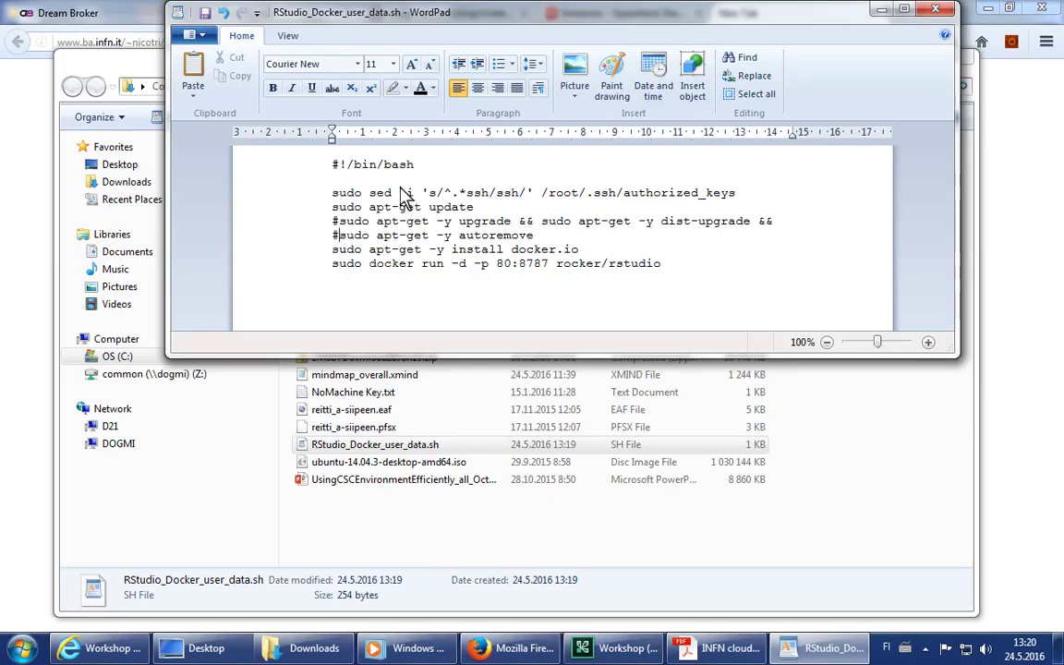
Copy the entire script text, from #!/bin/bash through the docker run line.
left_click(332, 210)
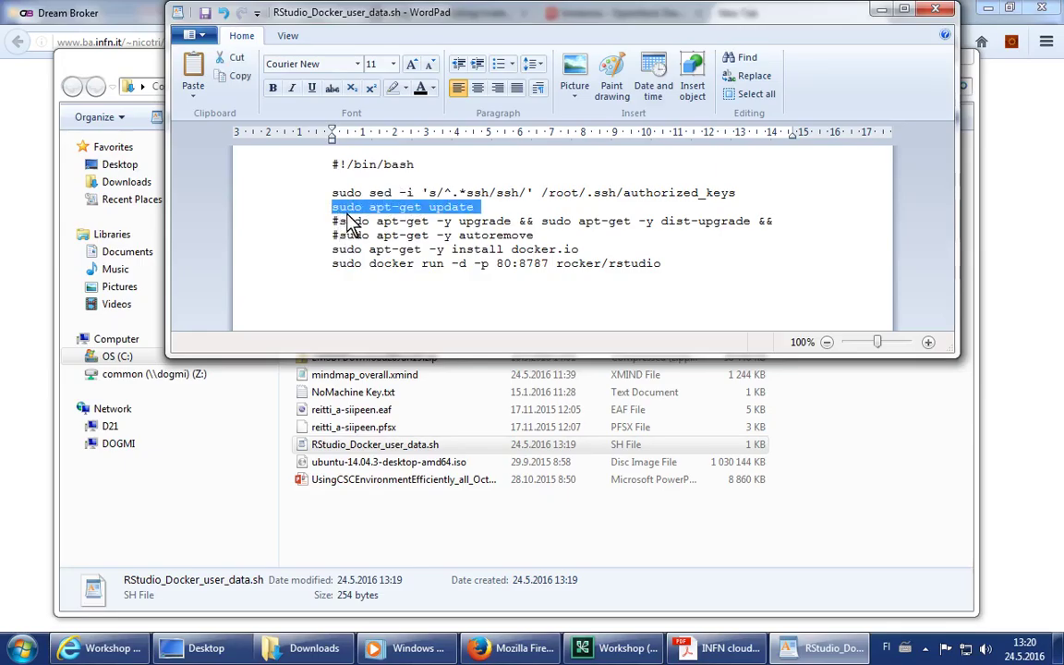
left_click_drag(334, 259, 326, 154)
left_click(670, 268)
right_click(365, 214)
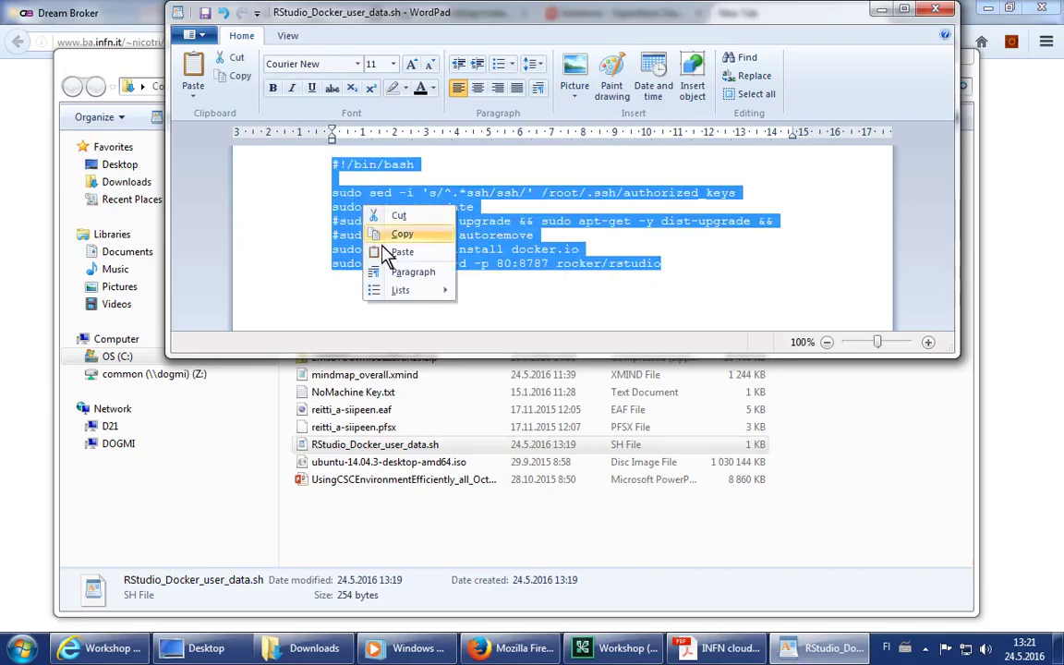
left_click(407, 234)
Return to Firefox, close the blank download tab, and bring up the Launch Instance form.
left_click(32, 468)
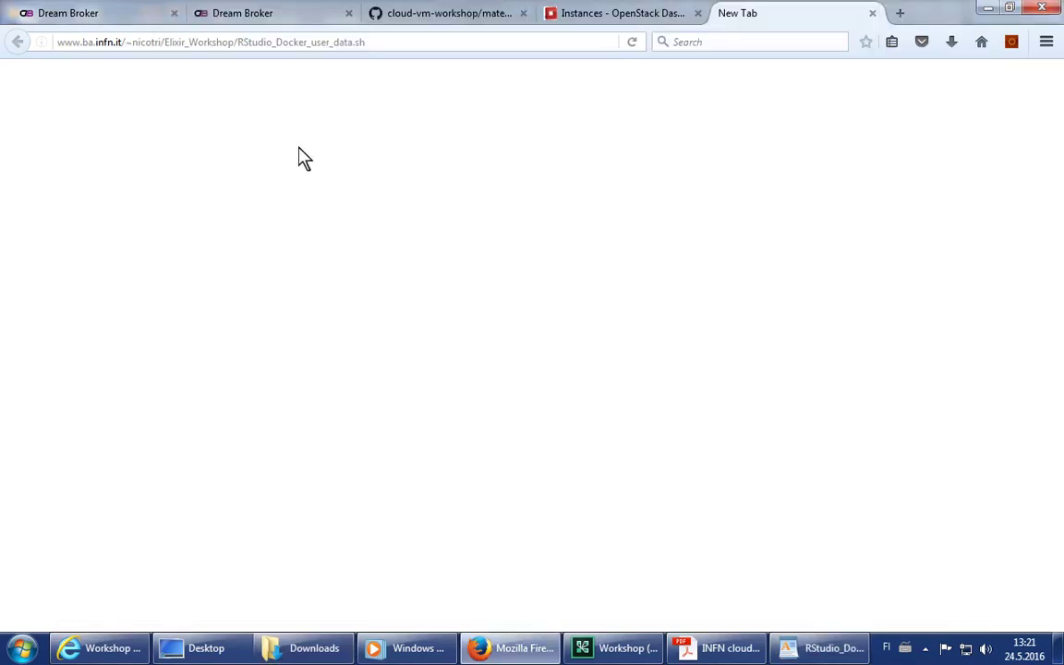
left_click(872, 13)
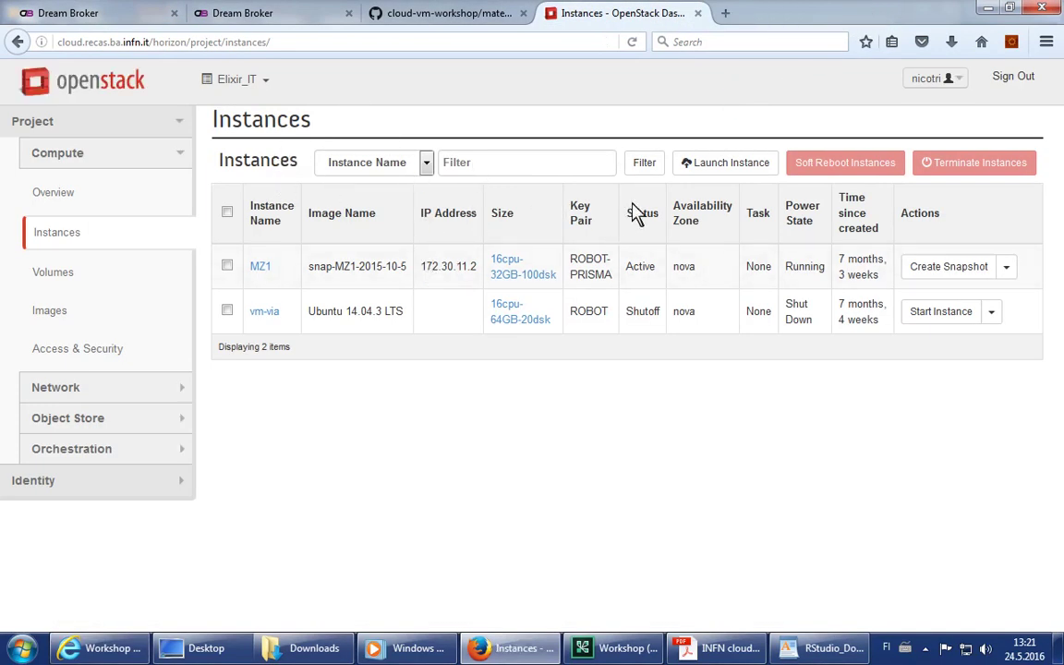
left_click(714, 167)
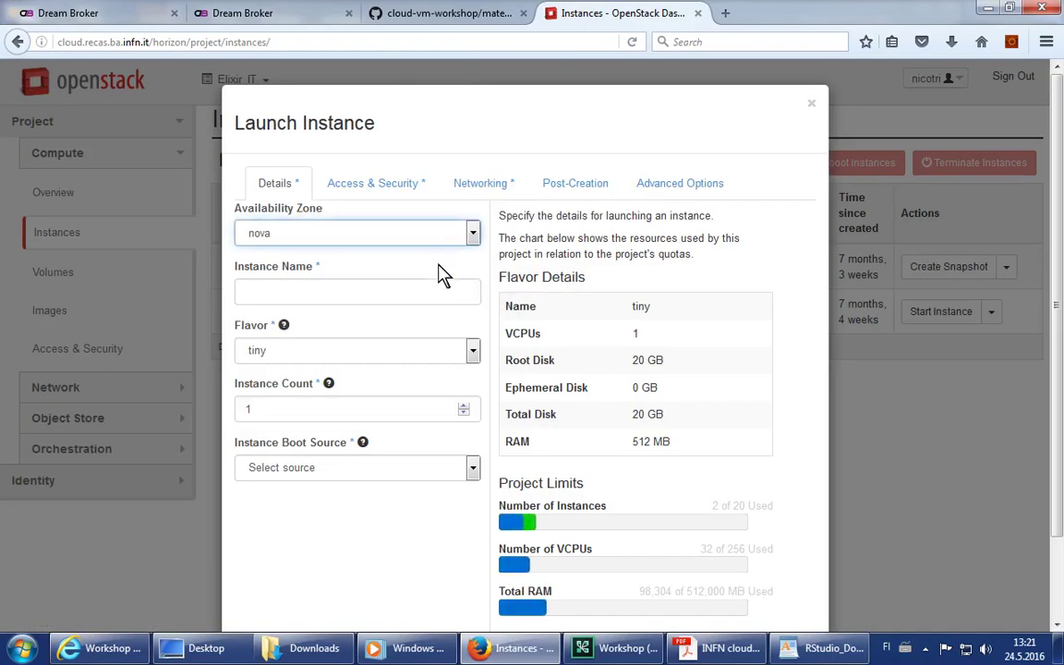
Name the new instance rstudio-class and choose the medium flavor.
left_click(452, 294)
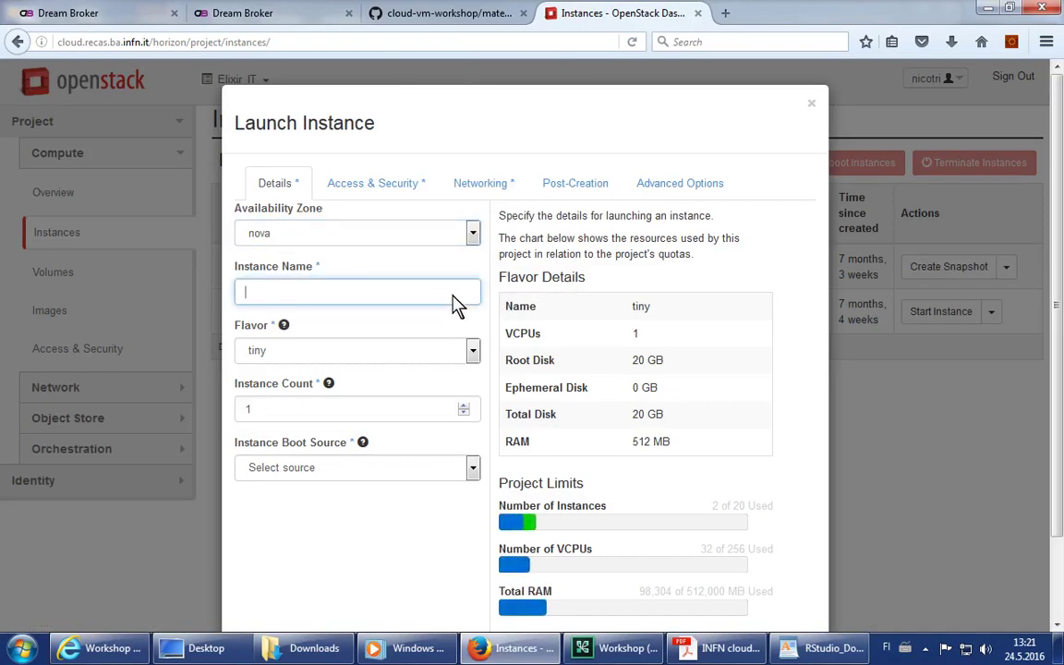
type("rstudio-class")
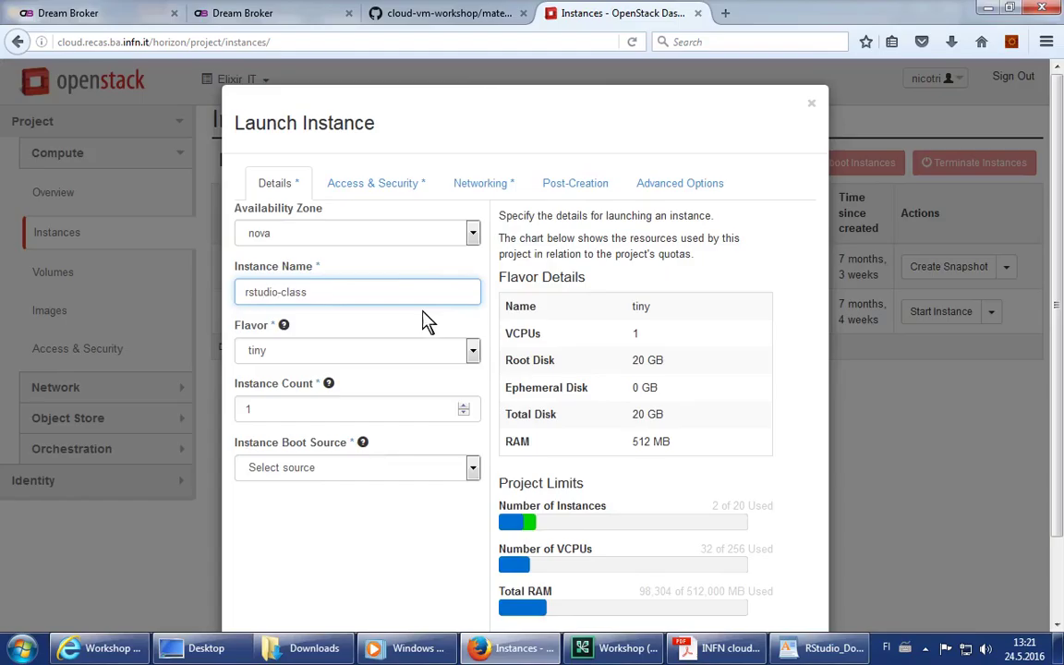
left_click(473, 350)
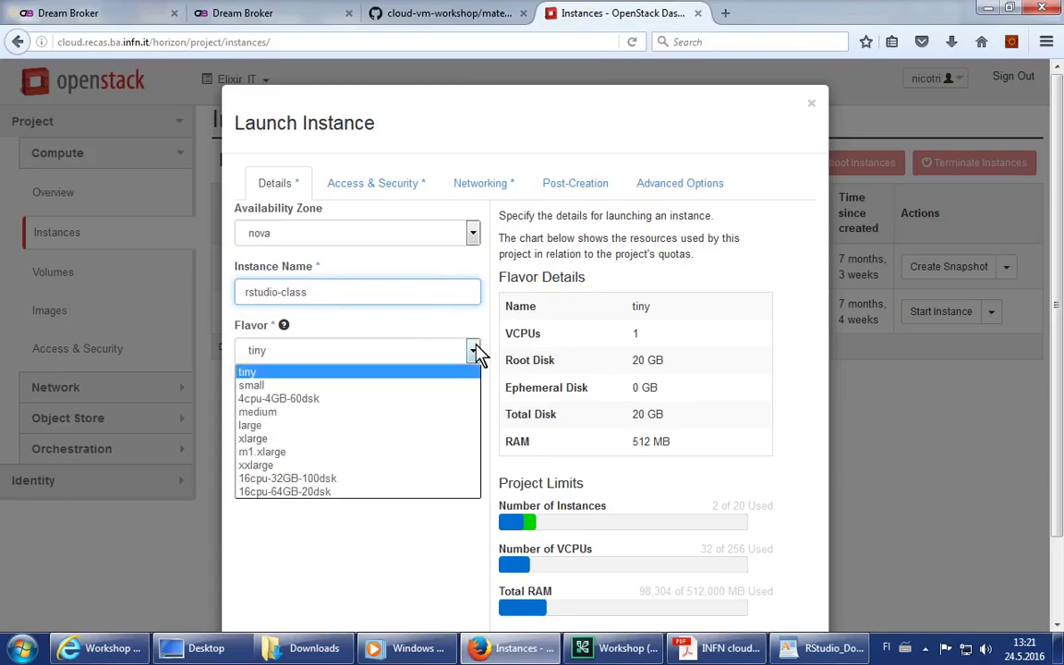
left_click(413, 418)
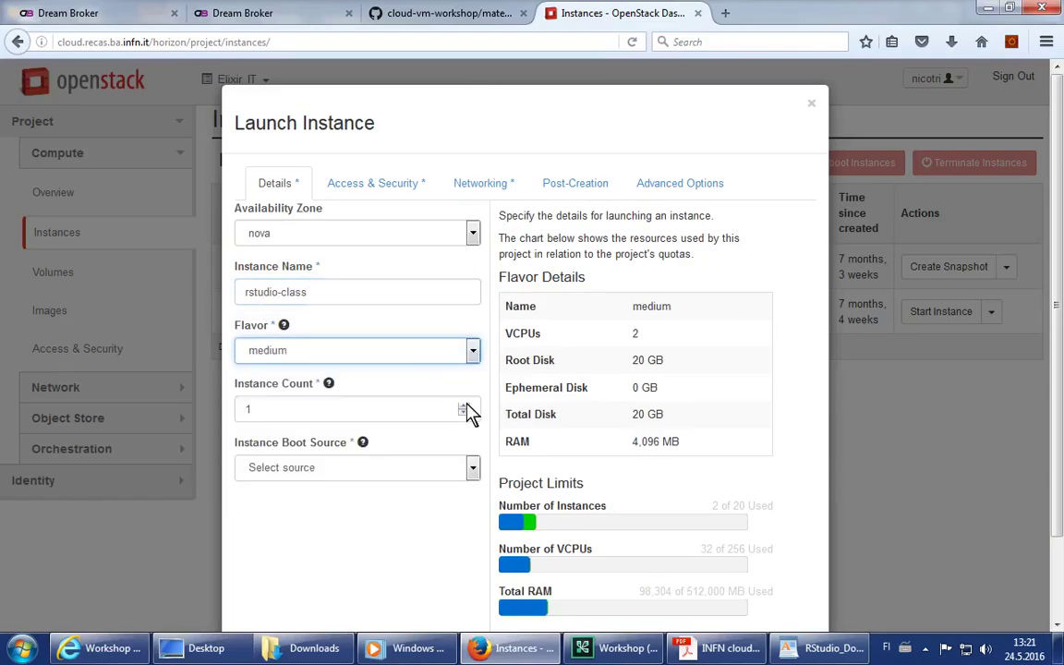
Set the instance count to 20.
key("Tab")
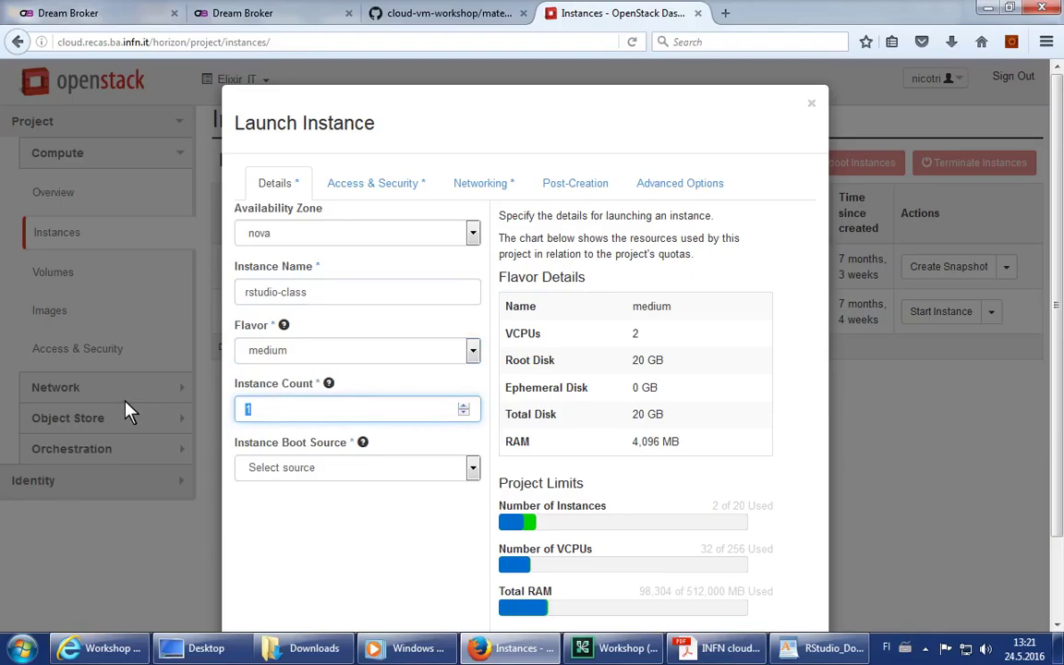
type("15")
key("BackSpace")
key("BackSpace")
type("20")
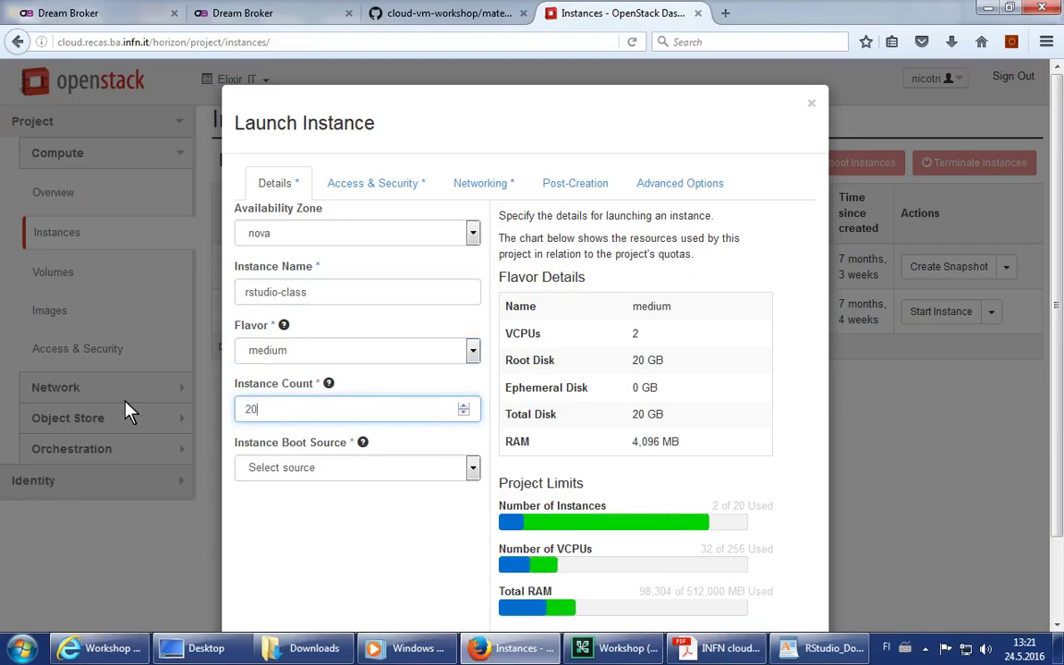
Change the instance count to 15 and set the instances to boot from the Ubuntu 14.04.3 LTS image.
key("BackSpace")
key("BackSpace")
type("15")
left_click(470, 467)
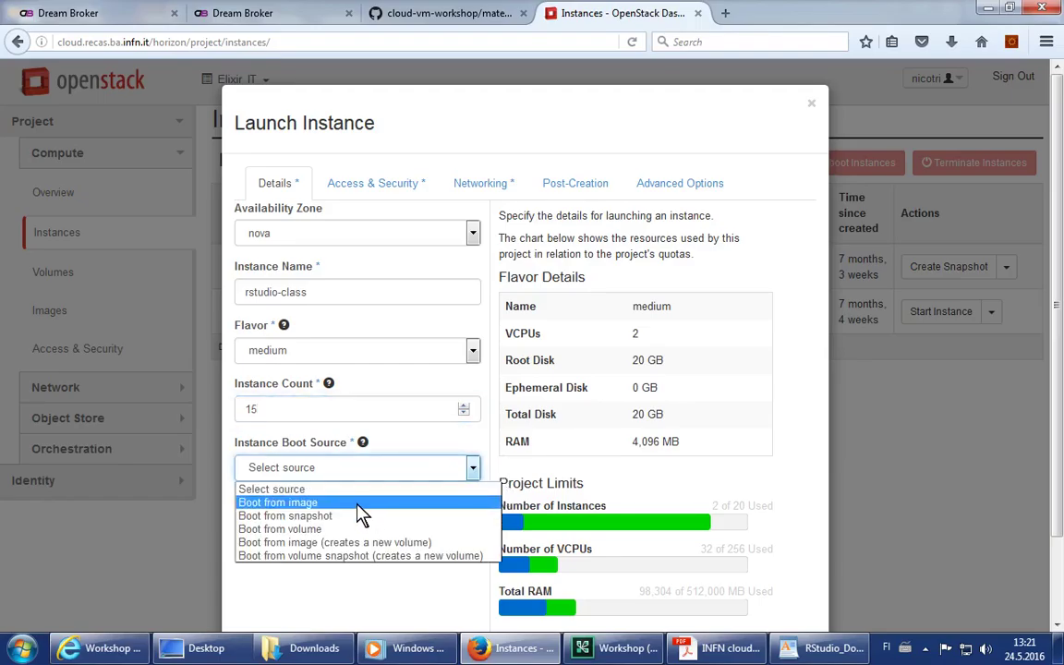
left_click(359, 503)
left_click(360, 527)
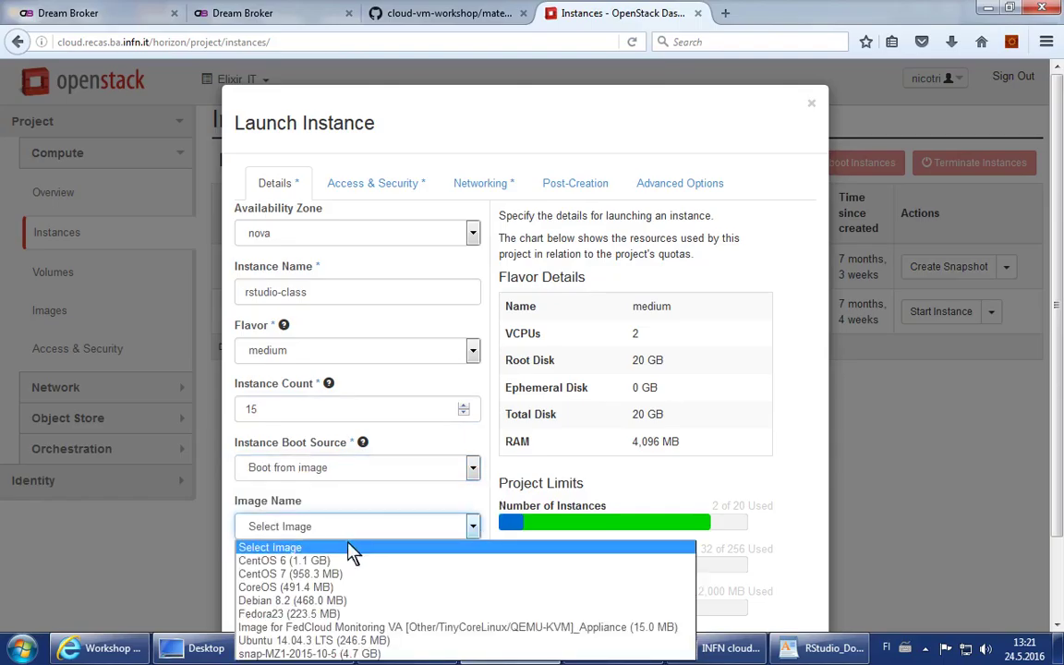
left_click(316, 640)
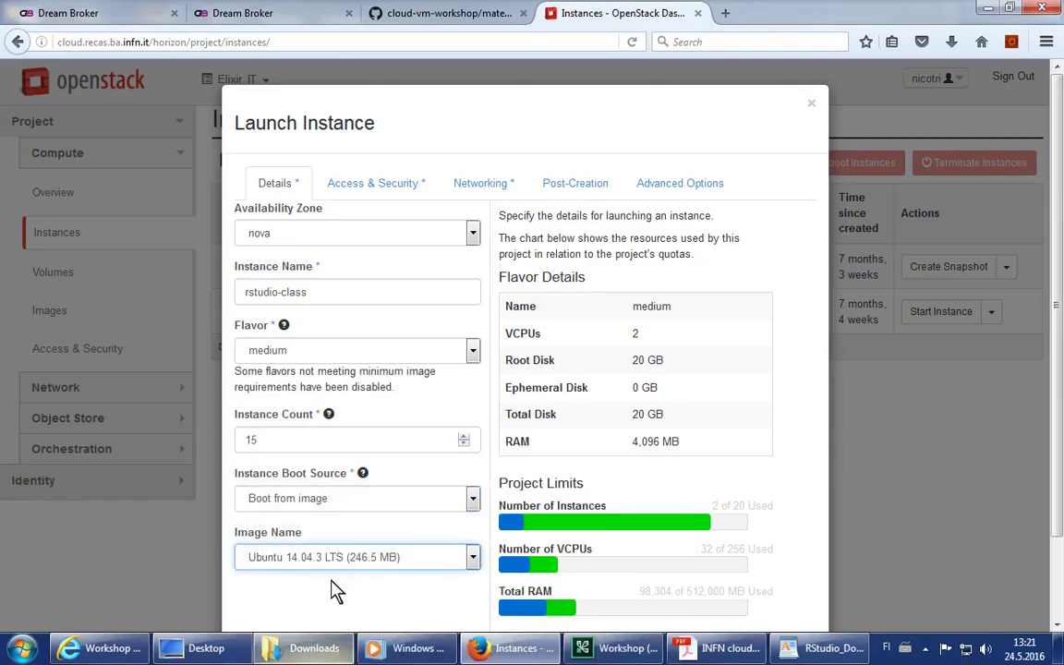
Assign the ROBOT-RSA key pair to the new instances.
left_click(375, 190)
left_click(355, 233)
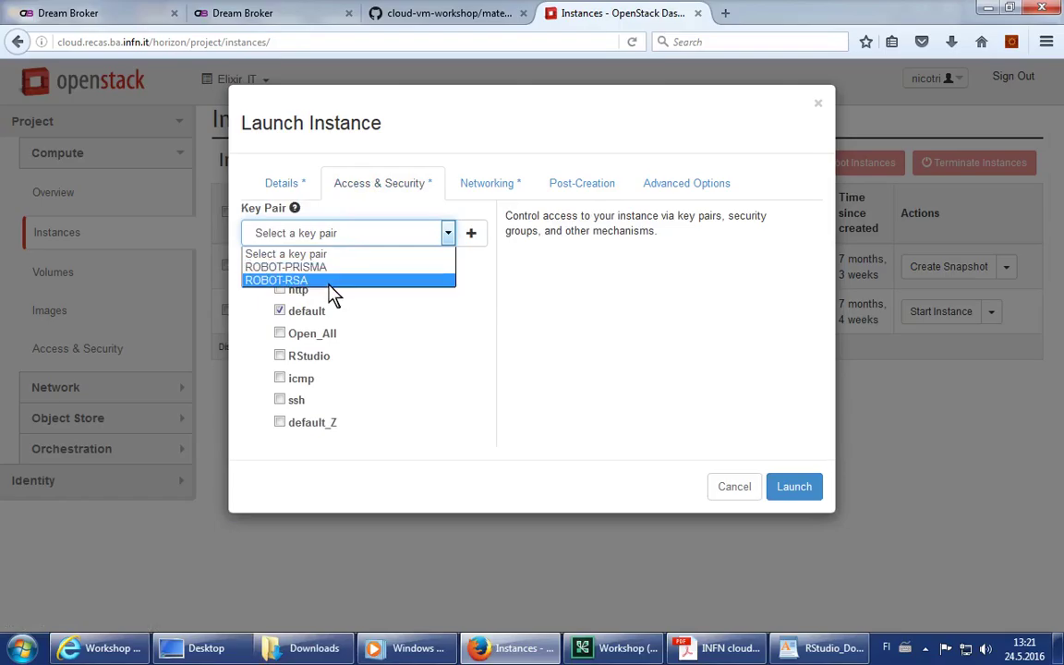
left_click(330, 281)
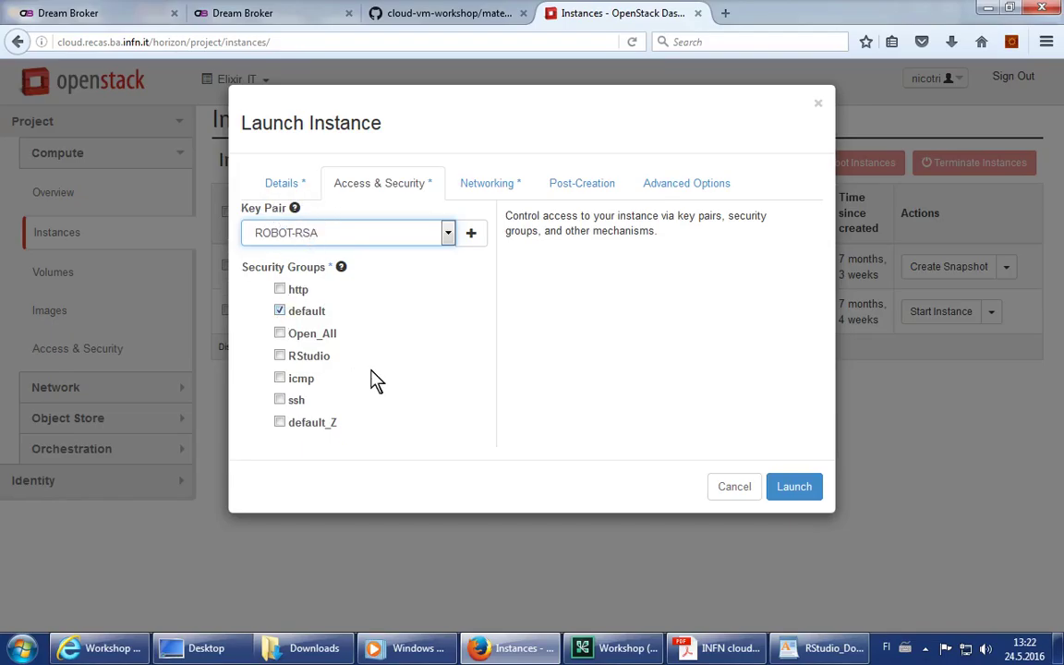
Add the http security group alongside default and attach the instances to public_net.
left_click(280, 333)
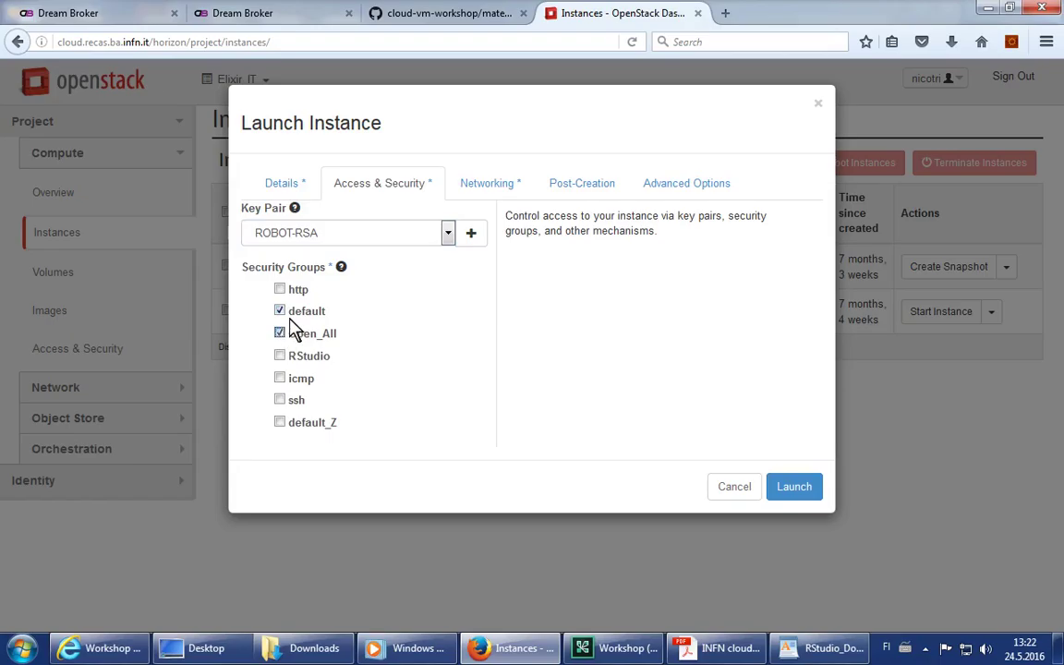
left_click(282, 335)
left_click(280, 289)
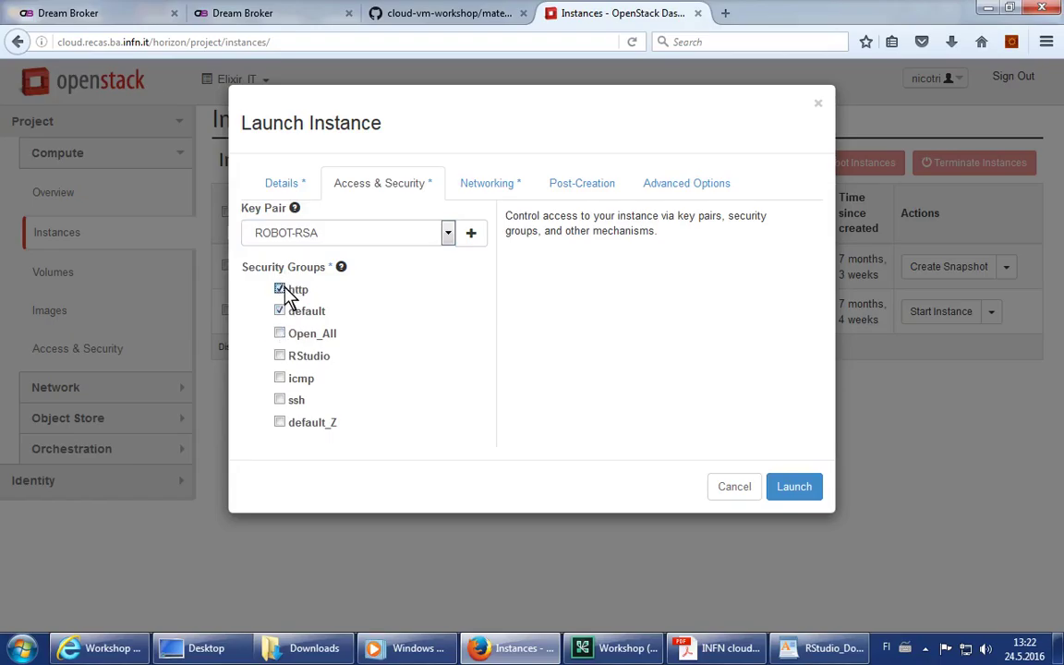
left_click(487, 185)
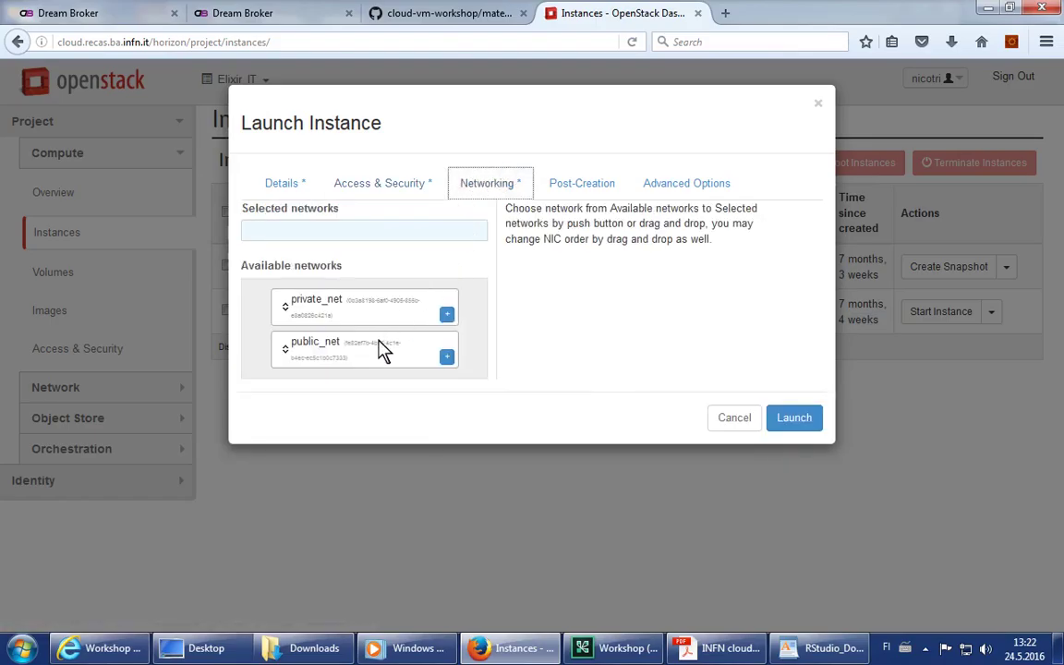
left_click_drag(369, 361, 361, 237)
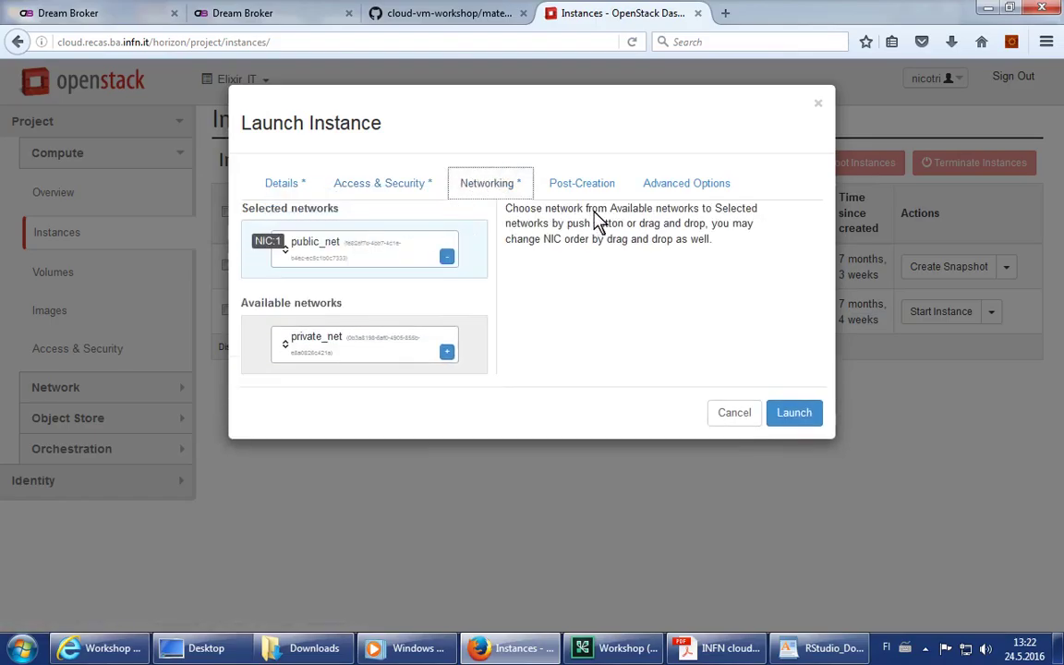
Set the customization script source to Direct Input and paste the copied bash script as the script data.
left_click(540, 189)
left_click(351, 237)
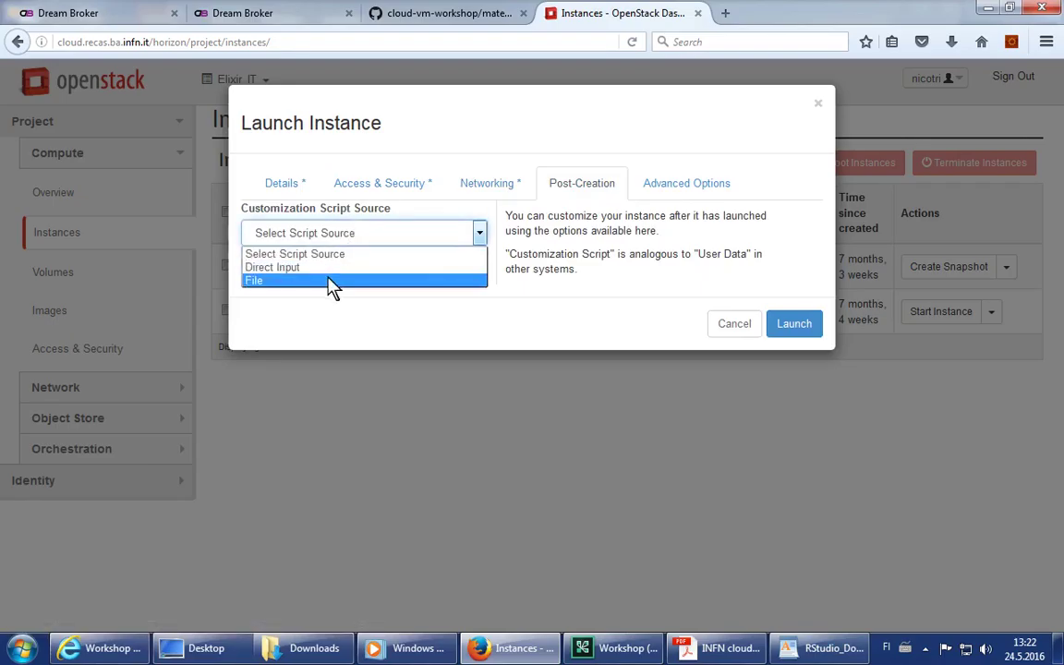
left_click(330, 270)
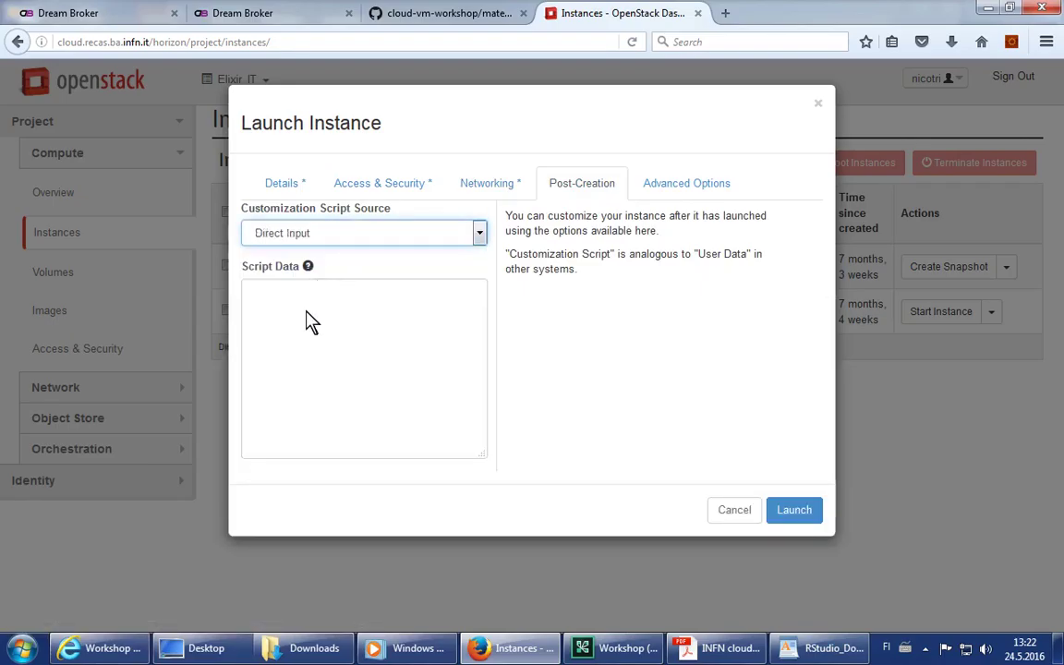
right_click(309, 313)
left_click(351, 385)
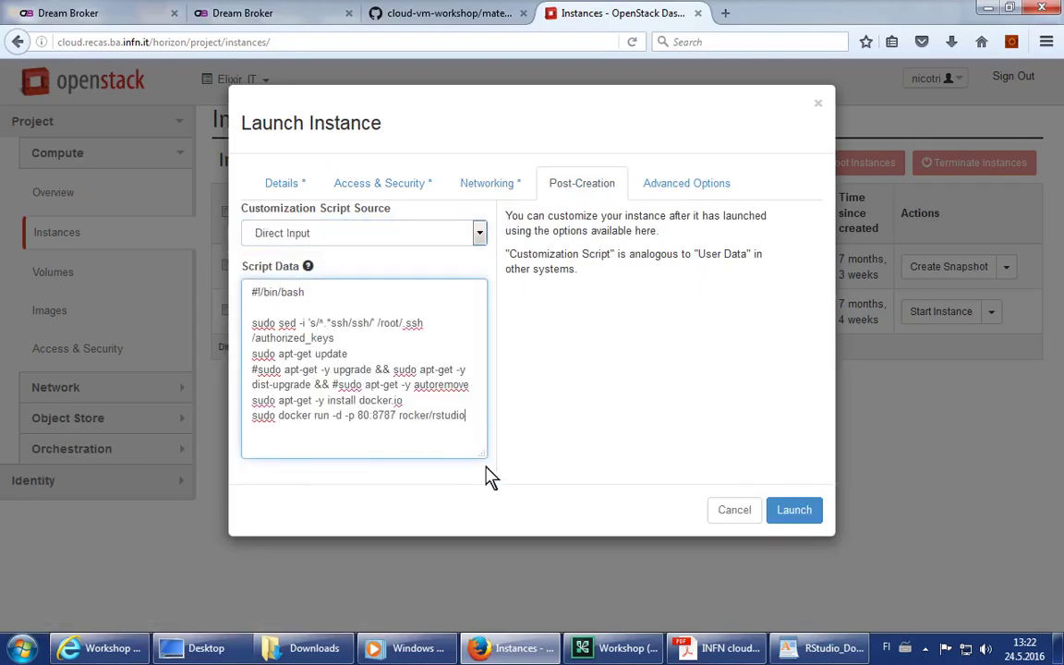
Delete the commented-out apt-get upgrade line from the script and launch the instances.
left_click_drag(485, 456, 791, 460)
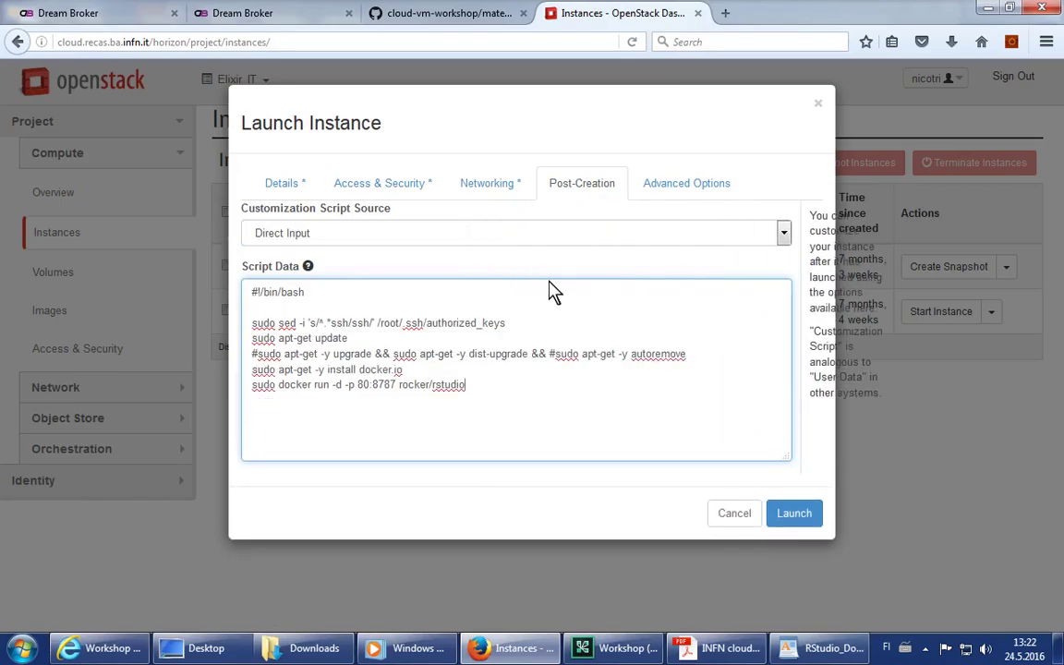
left_click_drag(688, 356, 213, 358)
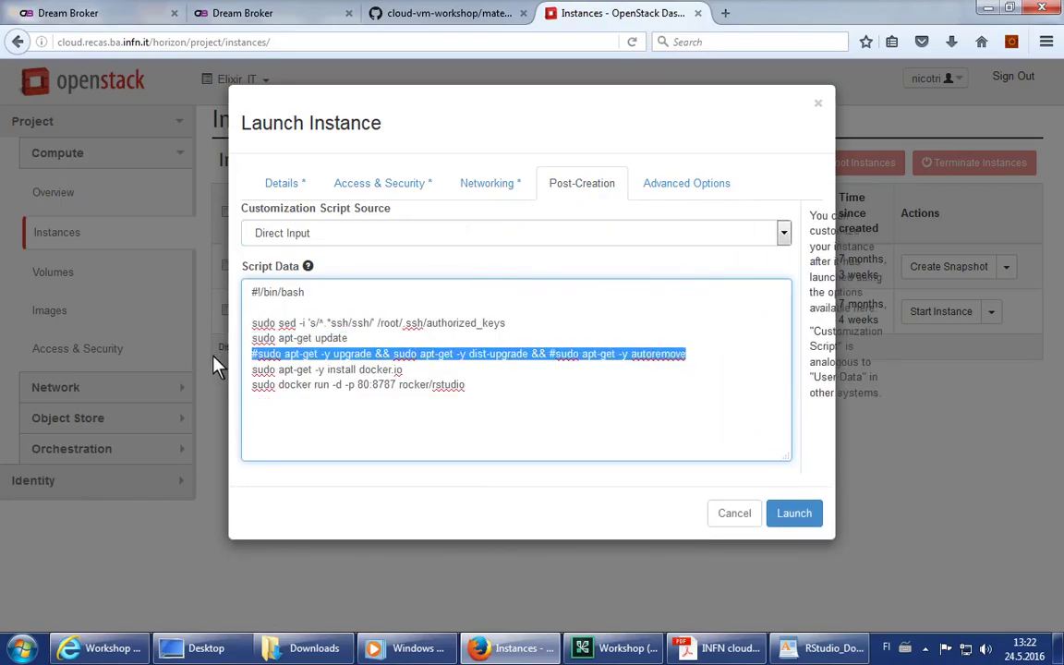
key("BackSpace")
key("BackSpace")
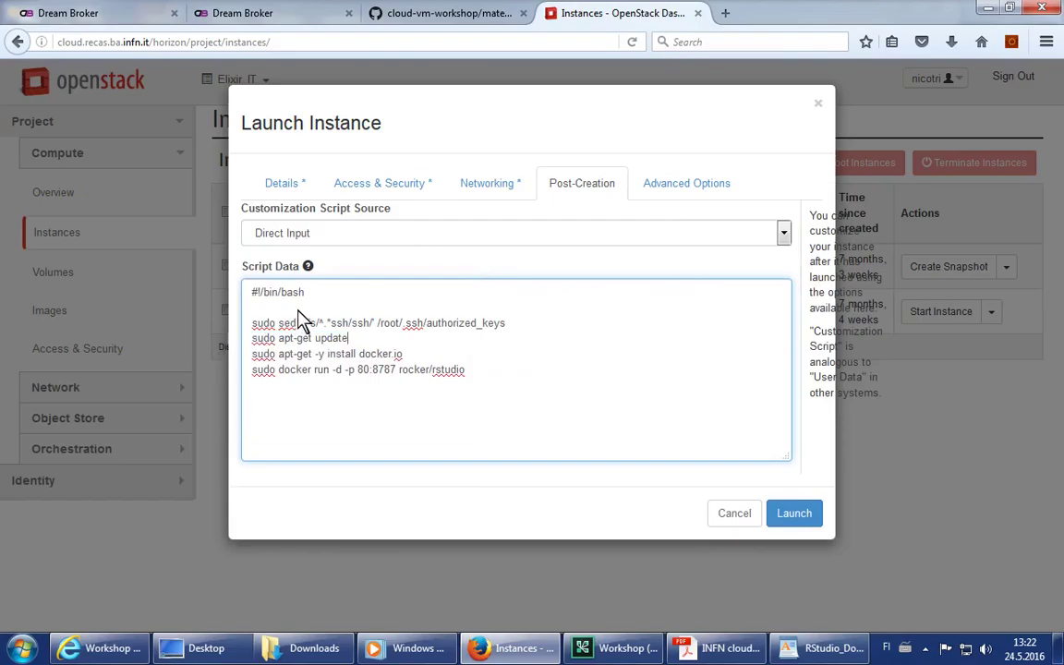
left_click(795, 514)
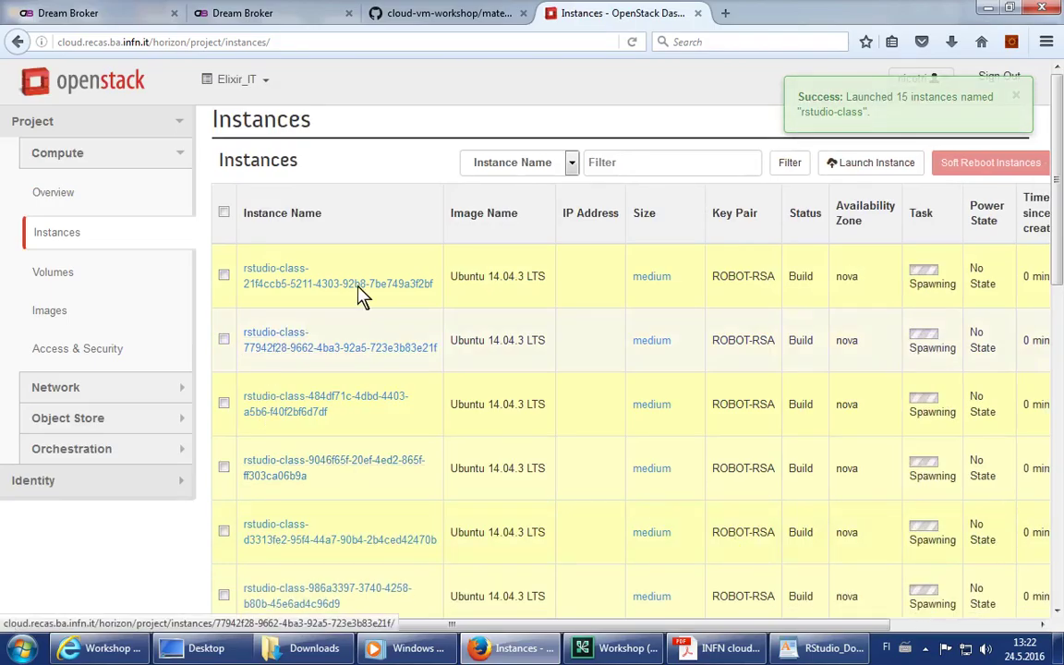
Look over the list of rstudio-class instances and view the console log of the first one in a separate tab.
scroll(570, 339, "down", 10)
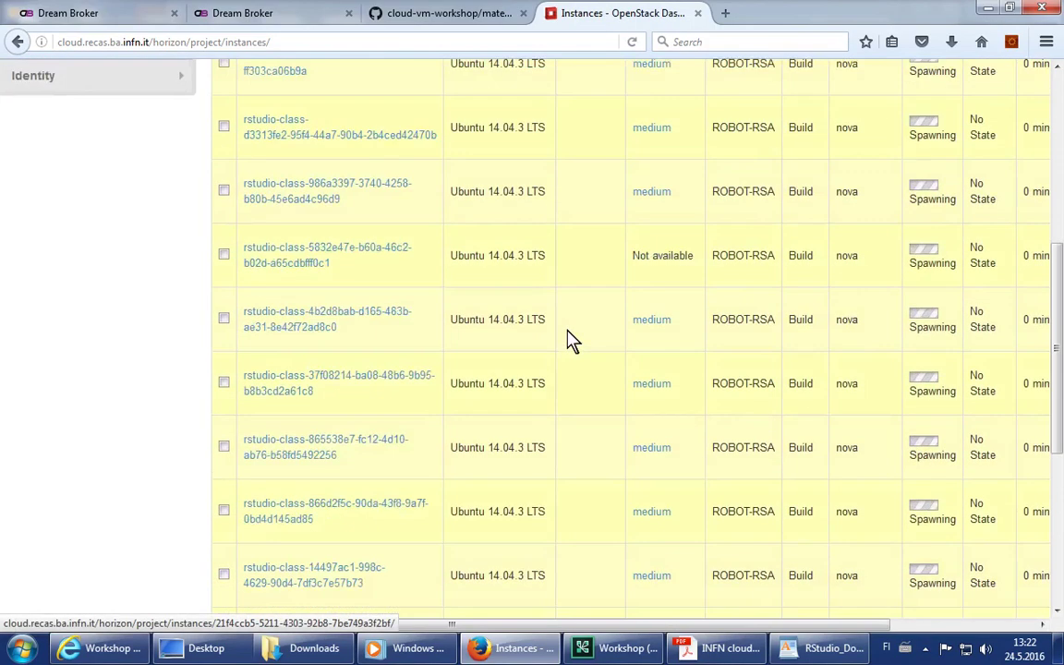
scroll(531, 423, "up", 10)
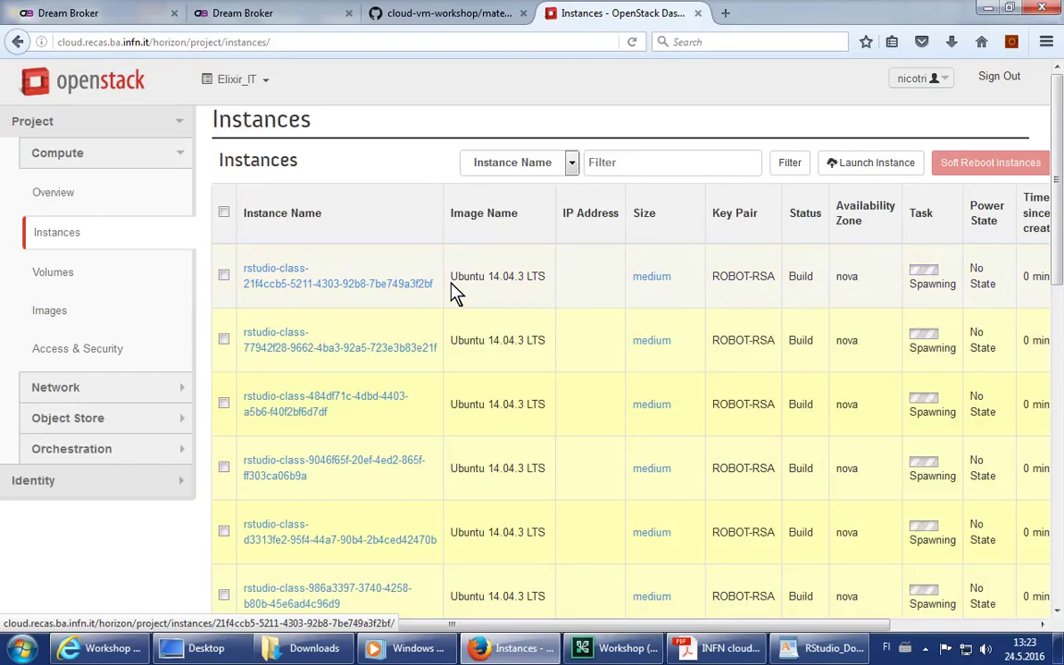
middle_click(293, 277)
left_click(797, 27)
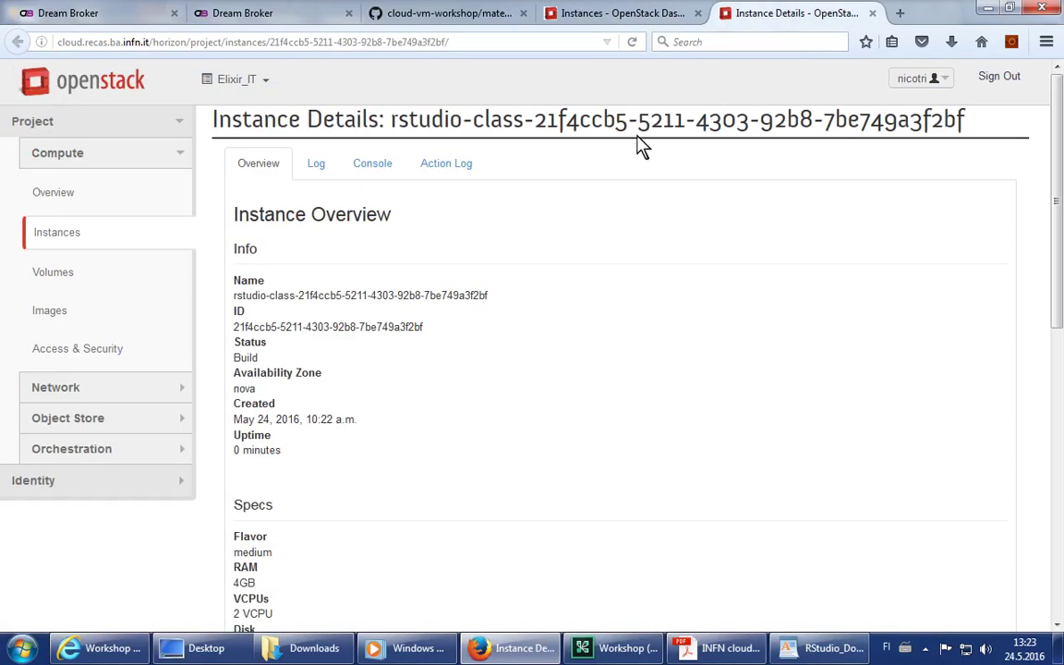
left_click(317, 165)
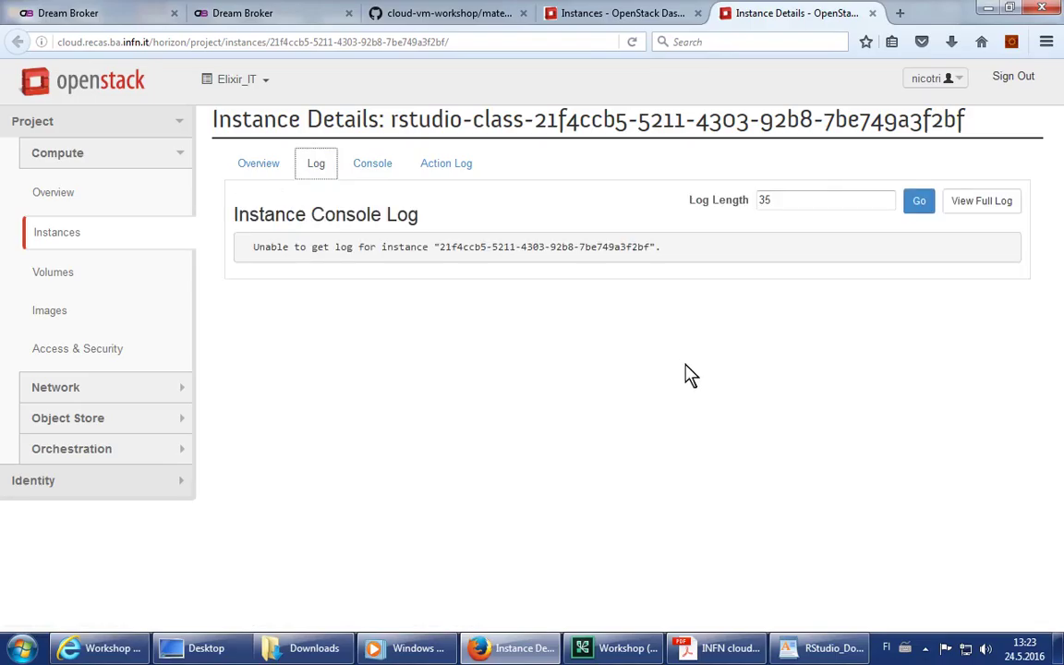
Go from the instance list to the Orchestration stacks page and start launching a new stack.
left_click(613, 15)
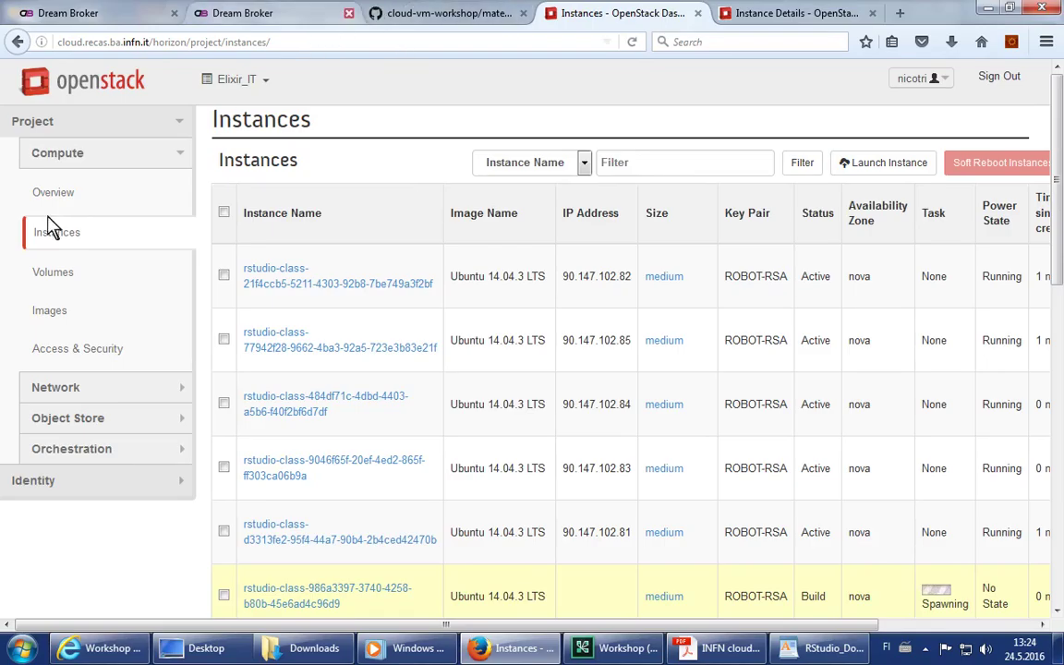
left_click(175, 451)
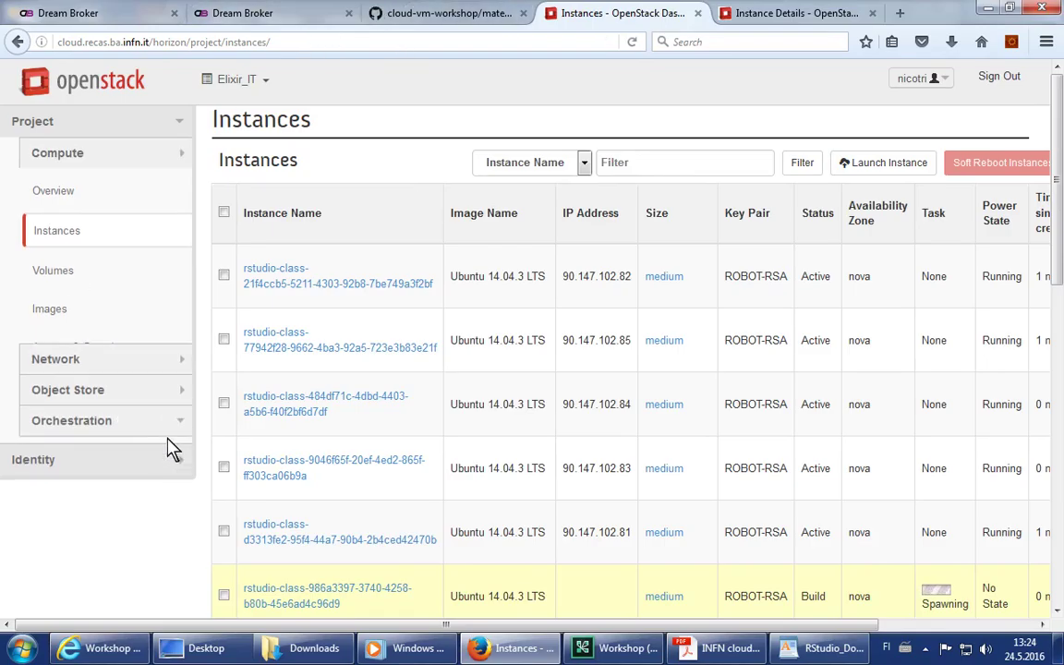
left_click(56, 286)
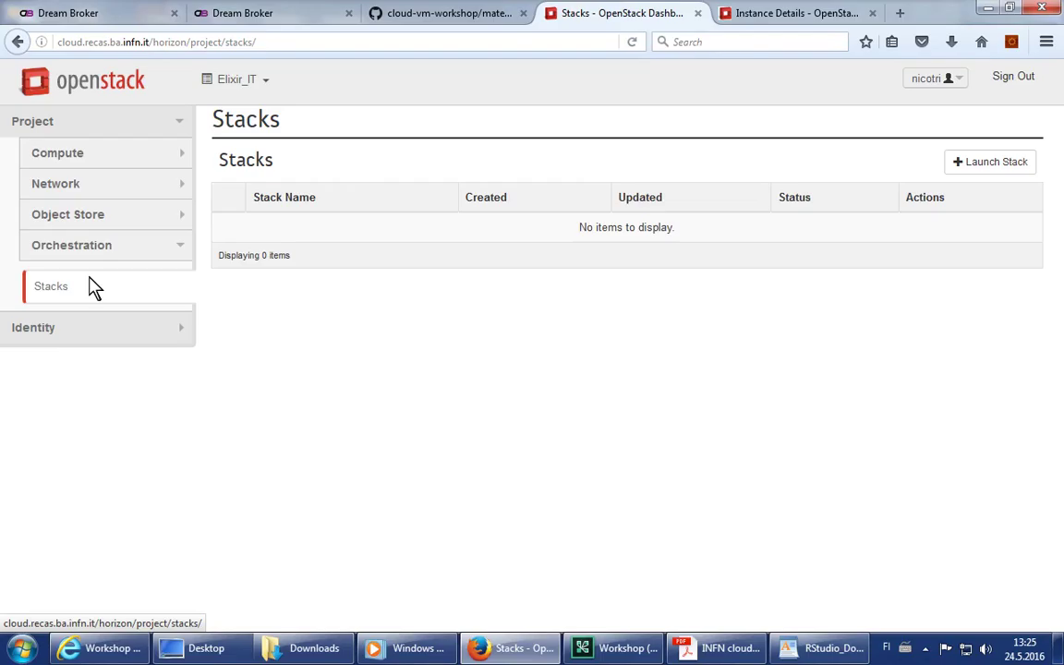
left_click(961, 170)
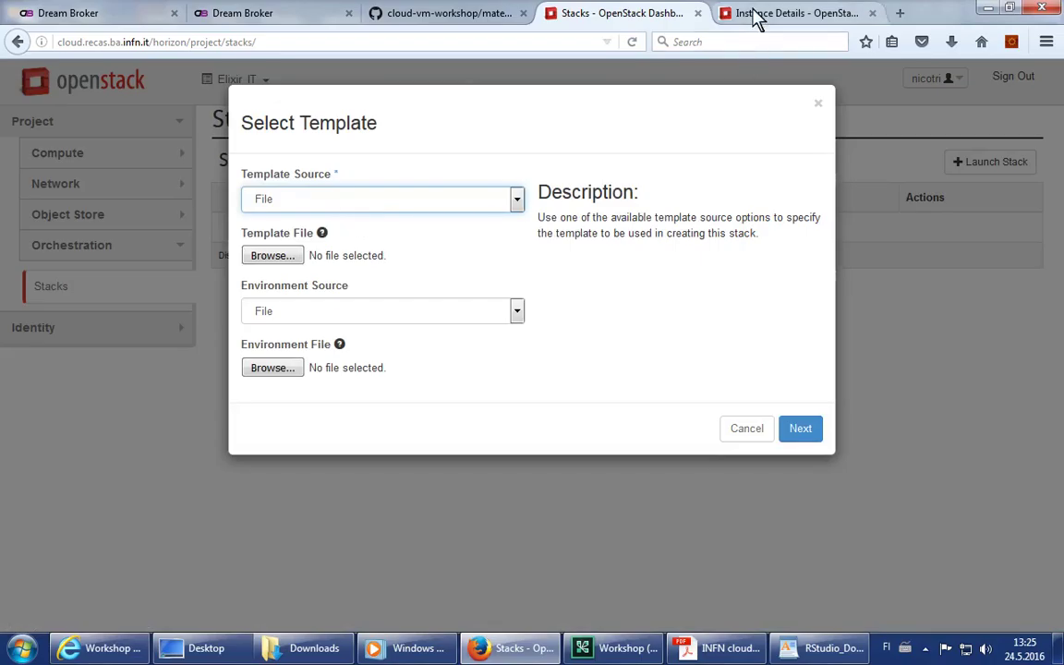
Switch to the workshop slides in Acrobat Reader and open the Bio Class stack environment link.
left_click(725, 650)
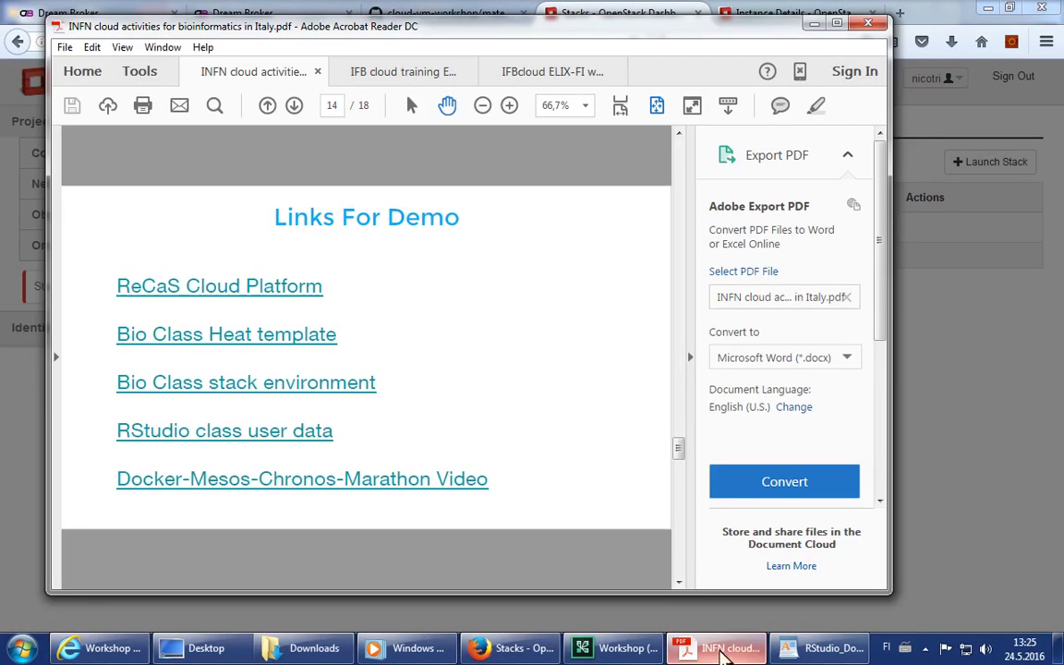
right_click(309, 388)
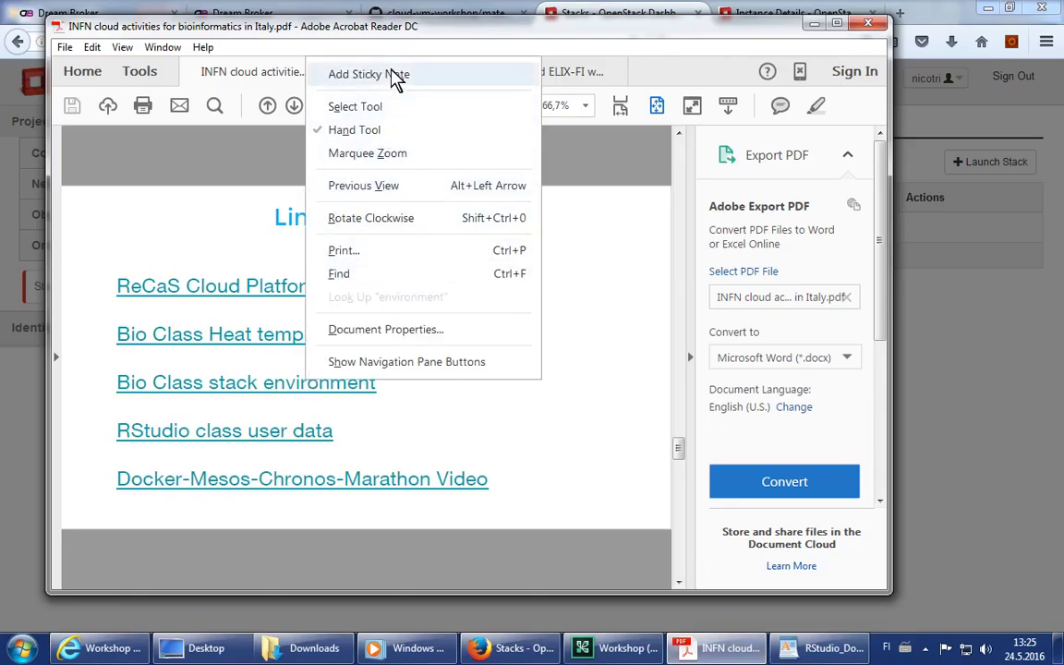
left_click(496, 407)
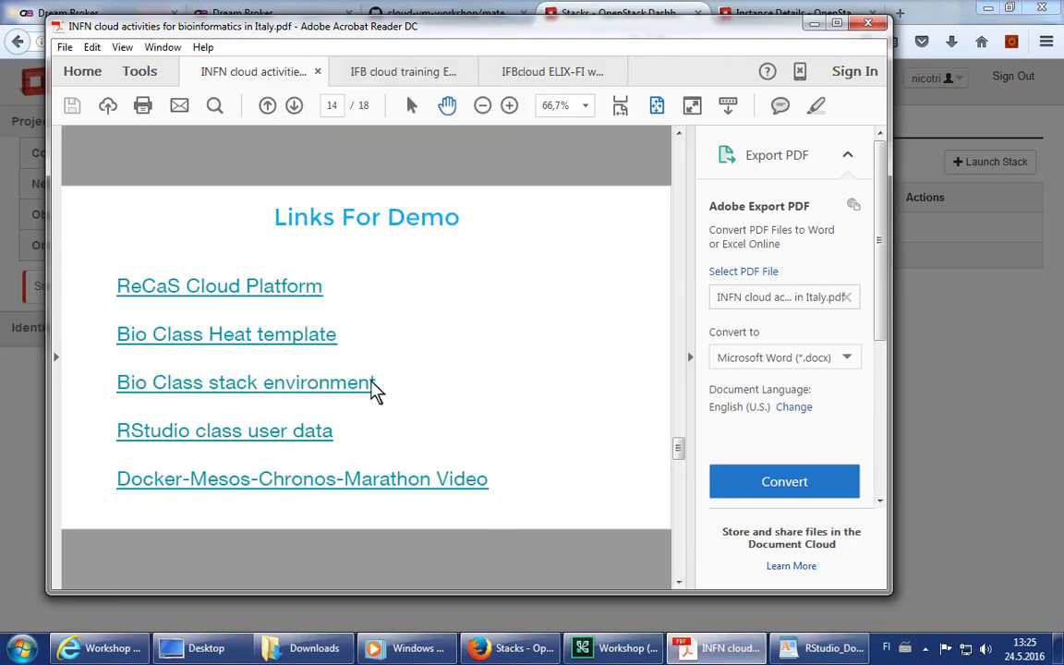
left_click(323, 388)
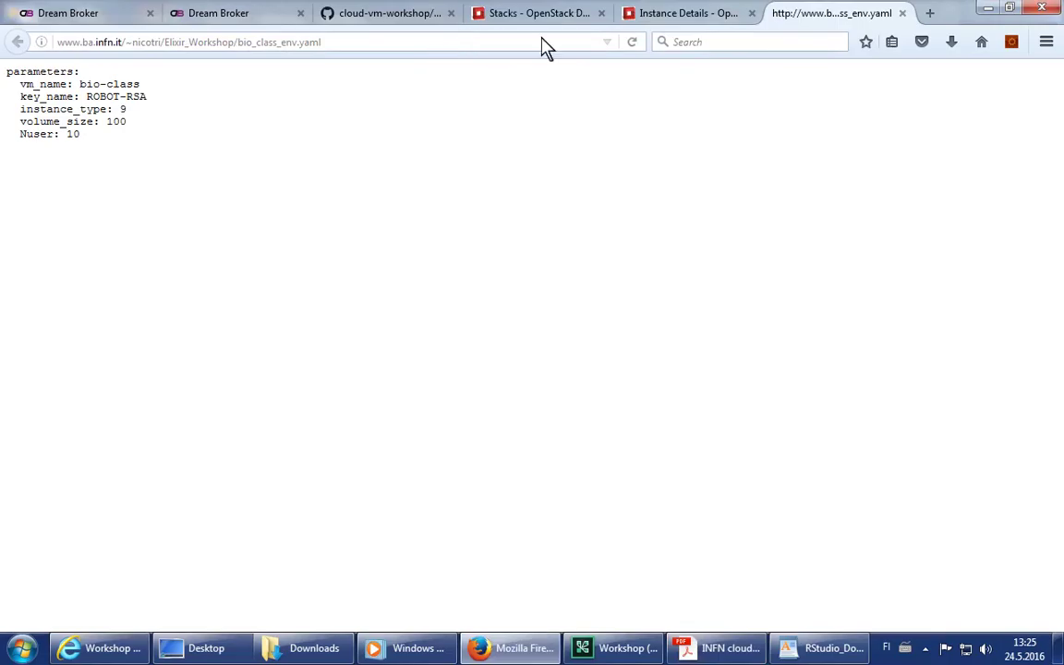
Open the Bio Class Heat template link from the slides and copy the web address of bio_class.yaml.
left_click(699, 644)
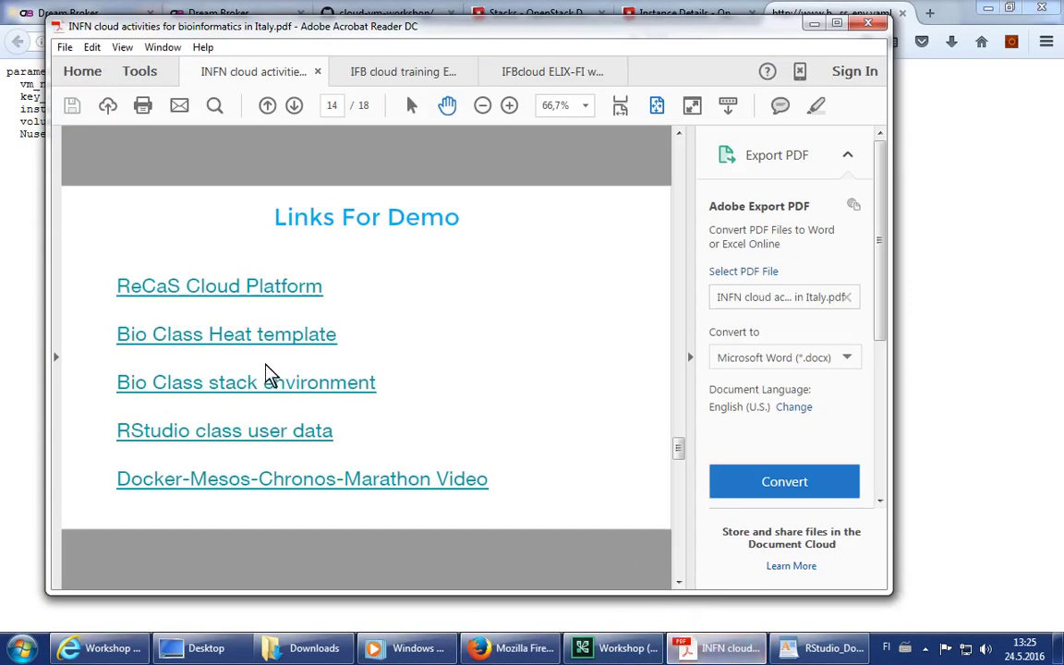
left_click(258, 335)
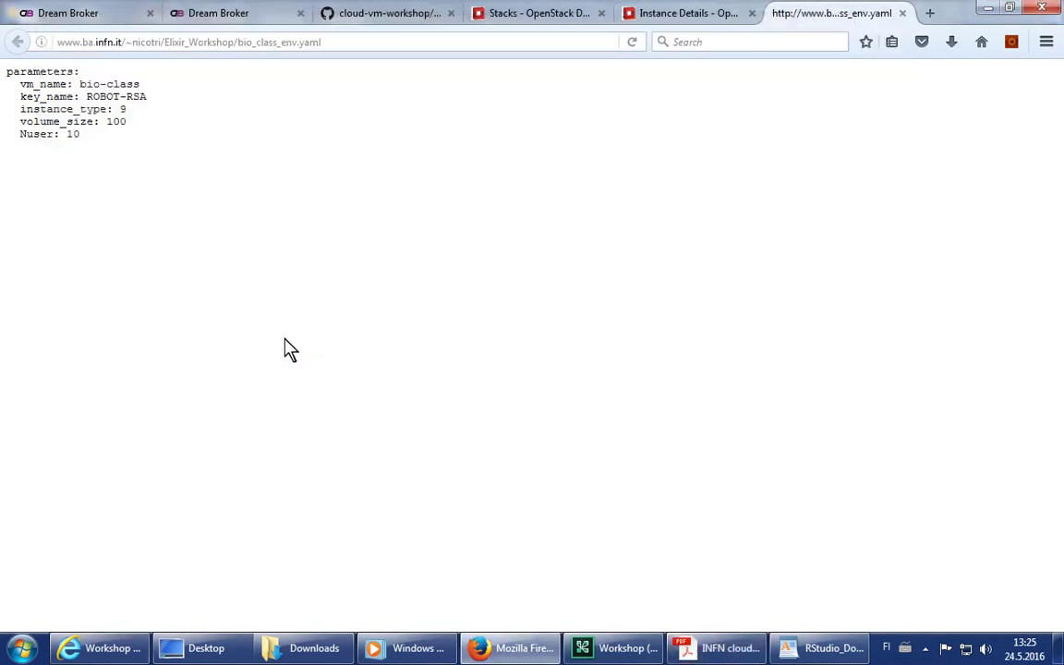
left_click(507, 46)
key("ctrl+c")
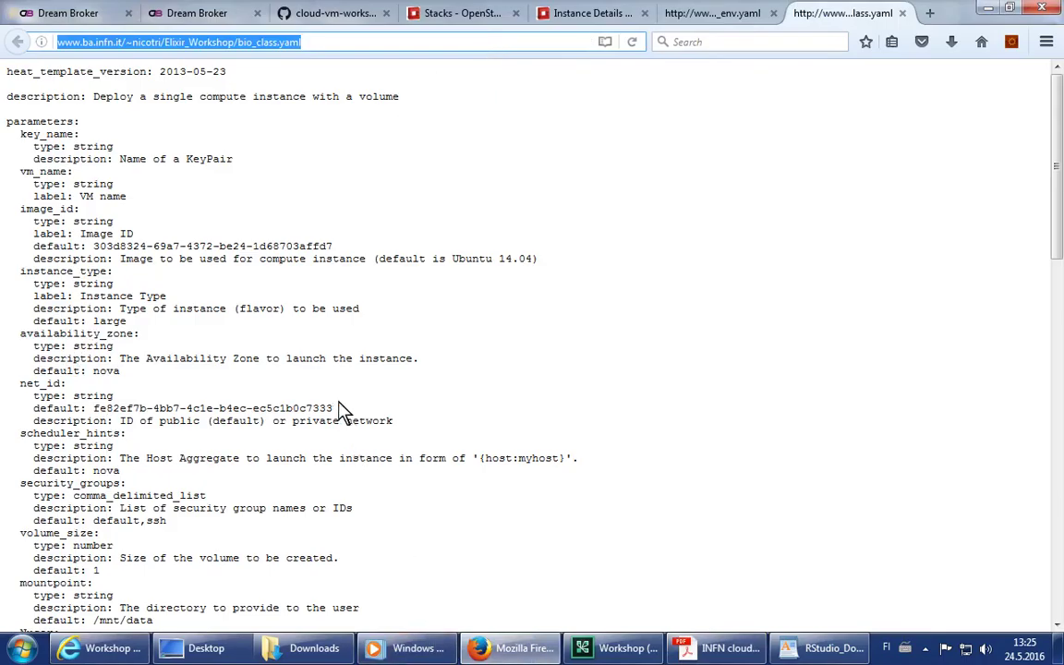
Return to the stack's Select Template form, set the template source to URL, and paste the copied bio_class.yaml address.
left_click(594, 19)
left_click(482, 23)
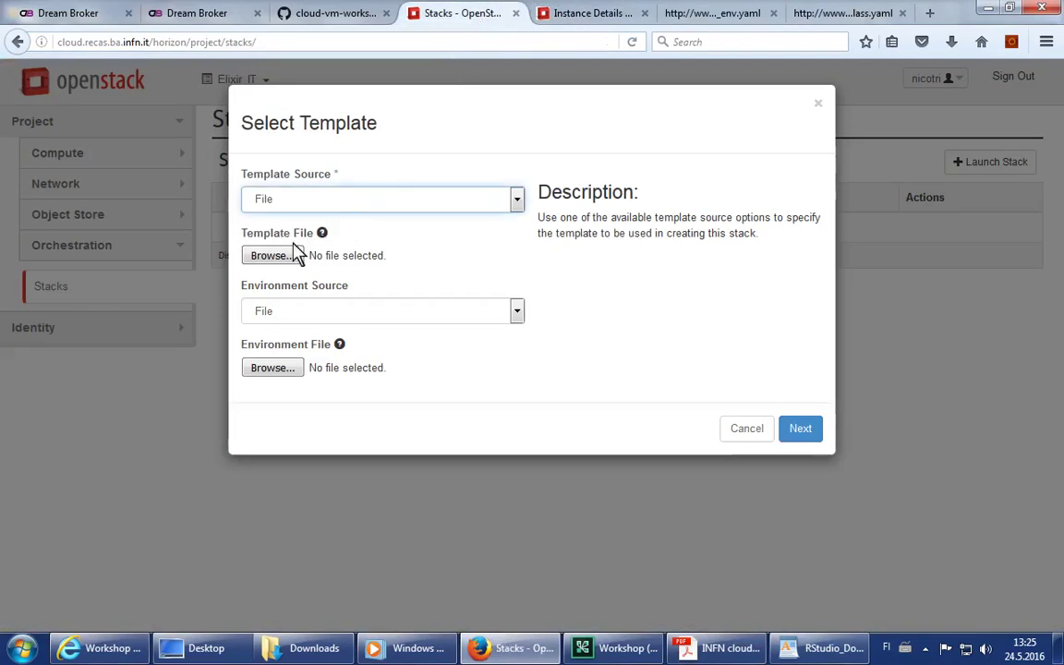
left_click(516, 199)
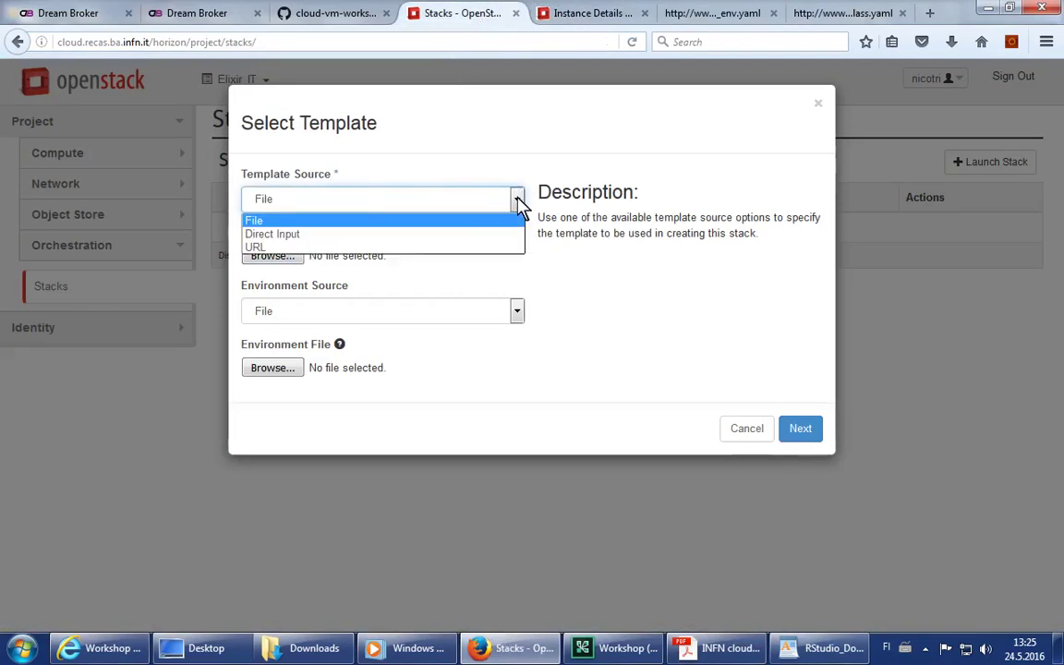
left_click(383, 248)
right_click(307, 262)
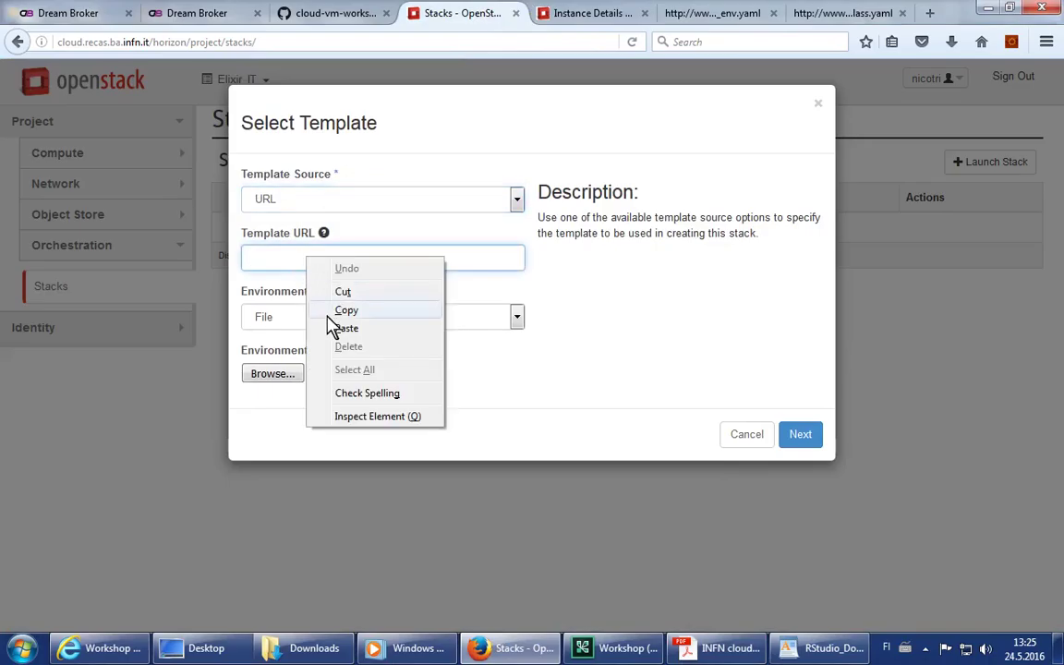
left_click(345, 328)
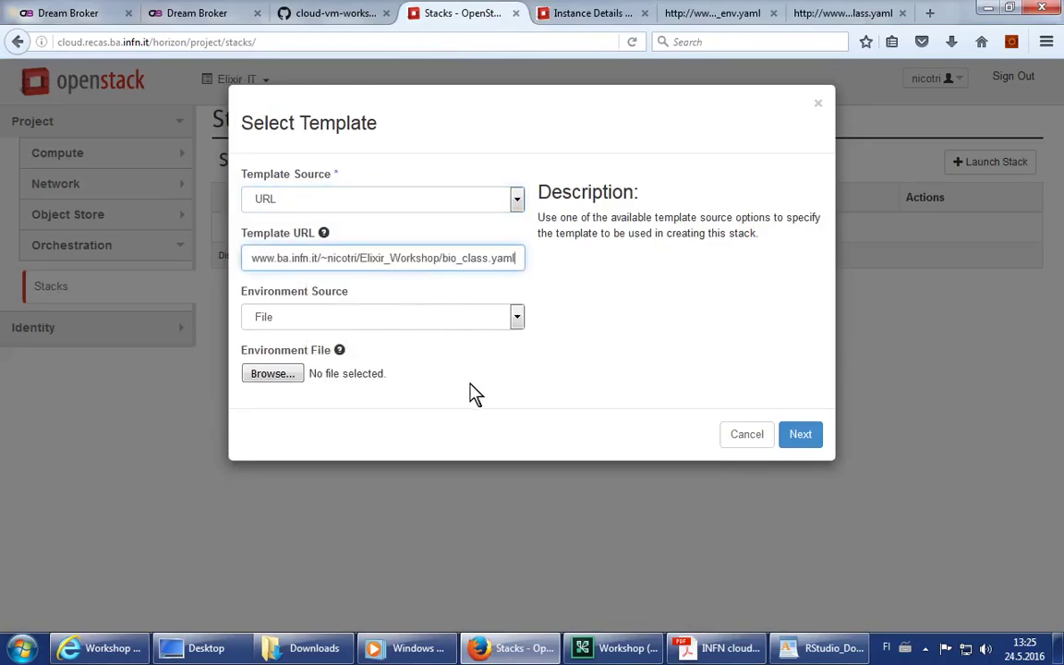
Proceed to the Launch Stack form, name both the stack and the VM bio-class, and enter the account password.
left_click(802, 436)
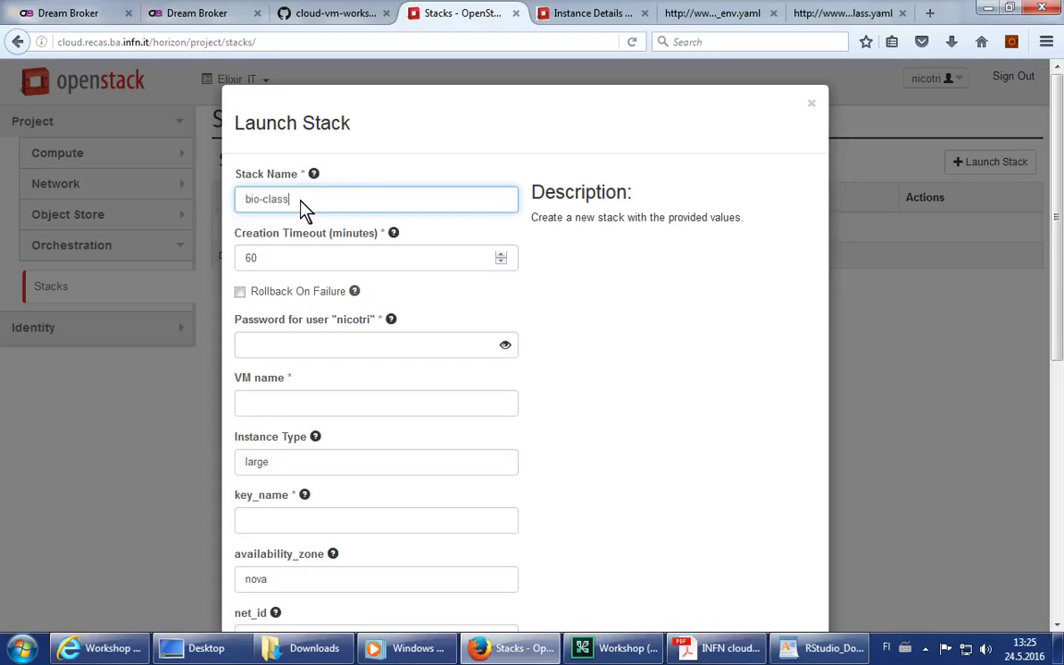
left_click(370, 352)
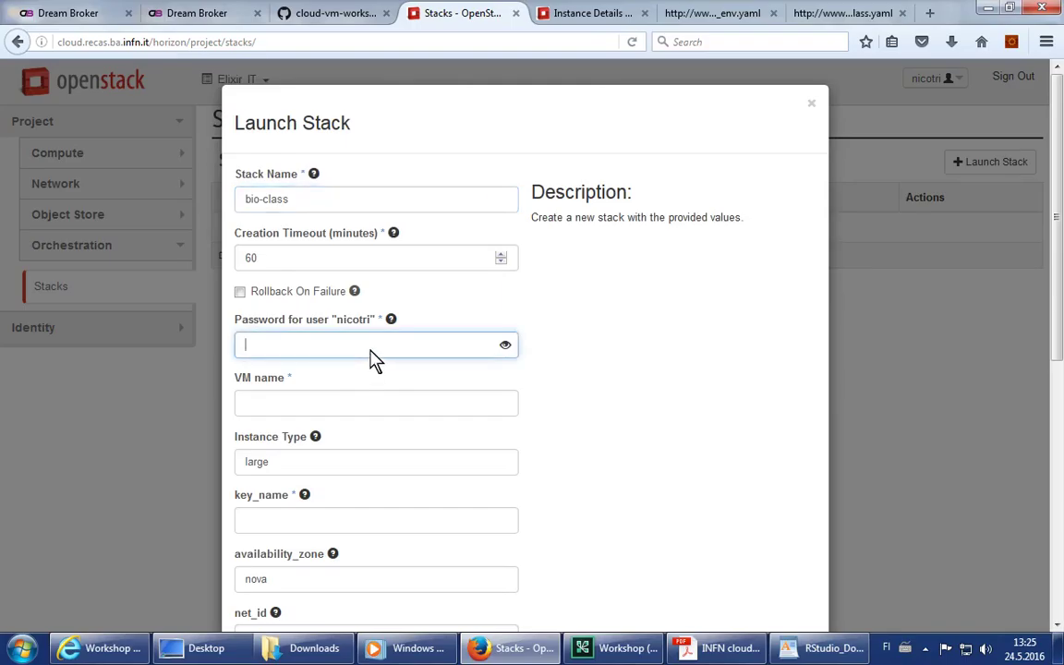
type("••••••••••••")
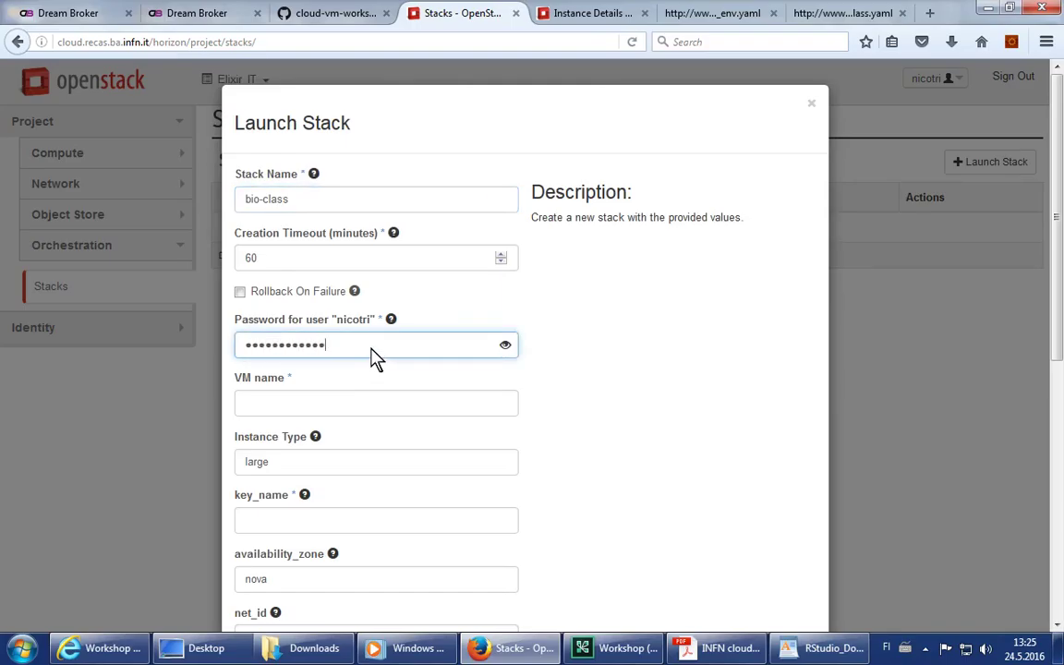
type("••••")
left_click(302, 404)
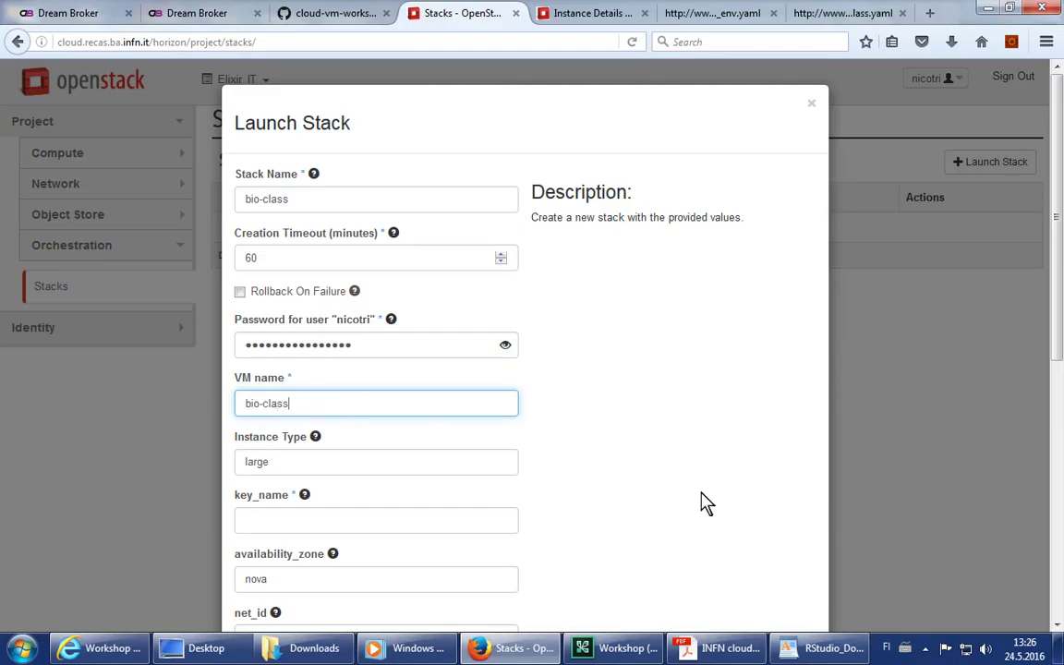
Copy the key name ROBOT-RSA from the overview of the rstudio-class instance for the new stack's key_name.
scroll(699, 504, "down", 3)
scroll(566, 427, "down", 1)
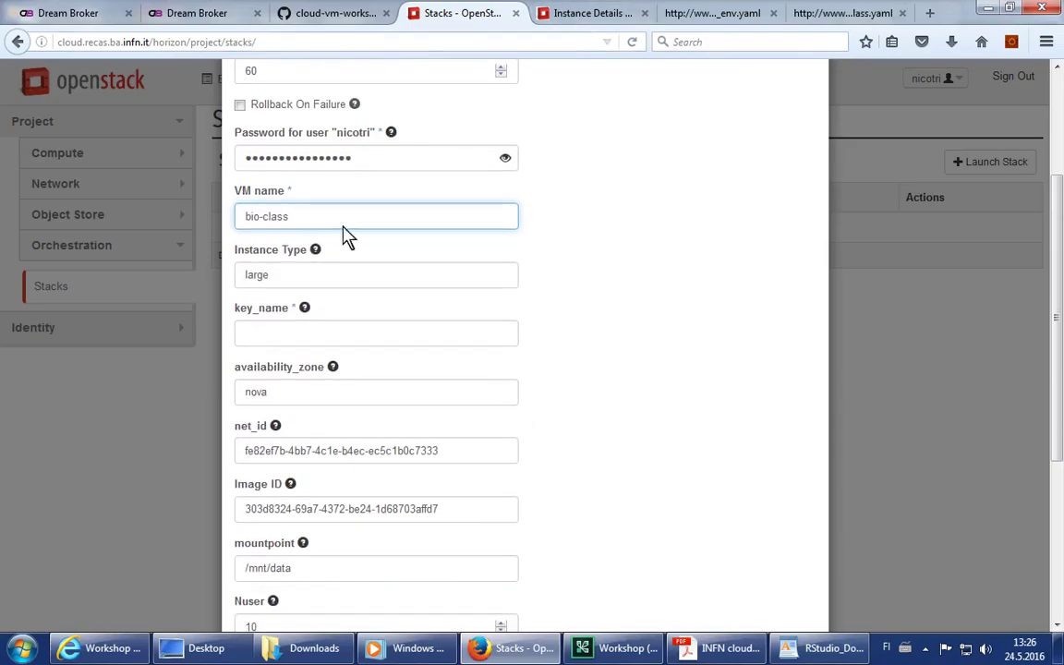
left_click(305, 340)
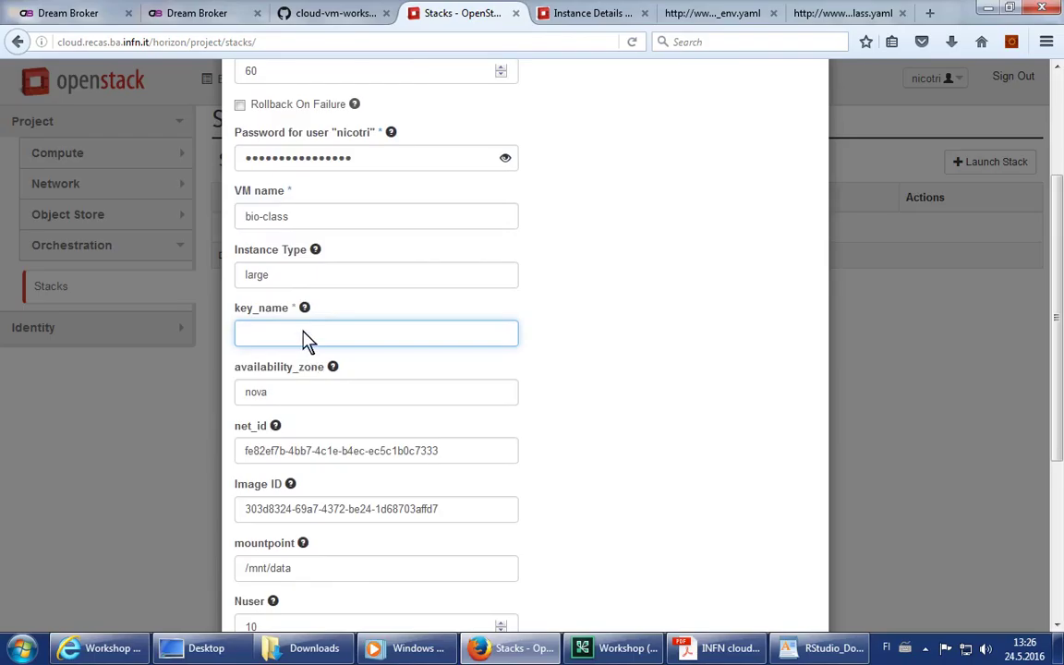
left_click(565, 12)
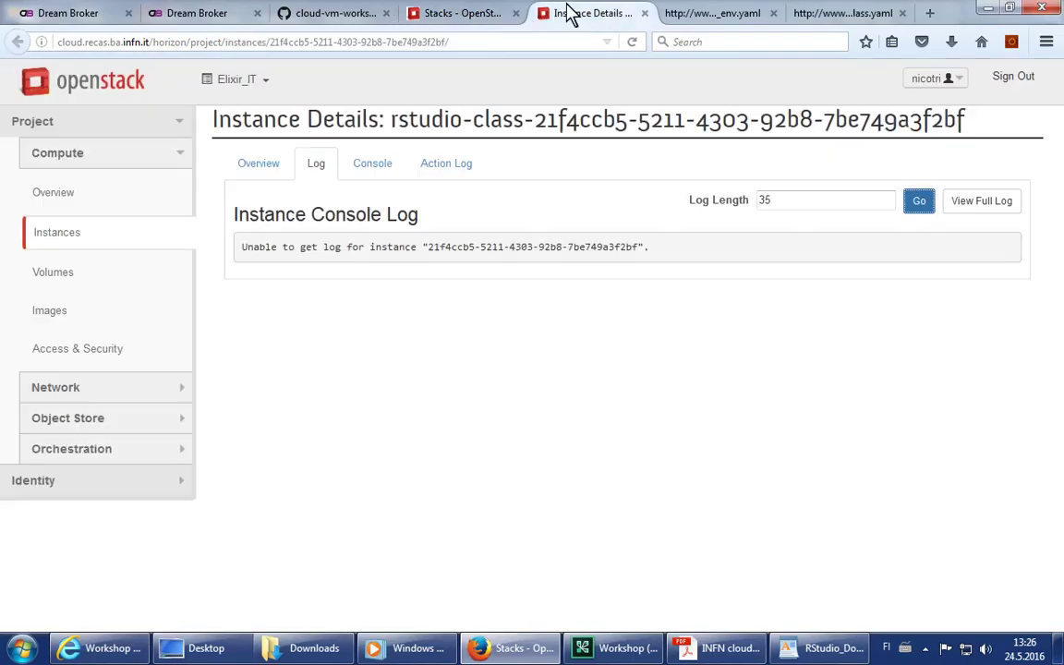
left_click(260, 169)
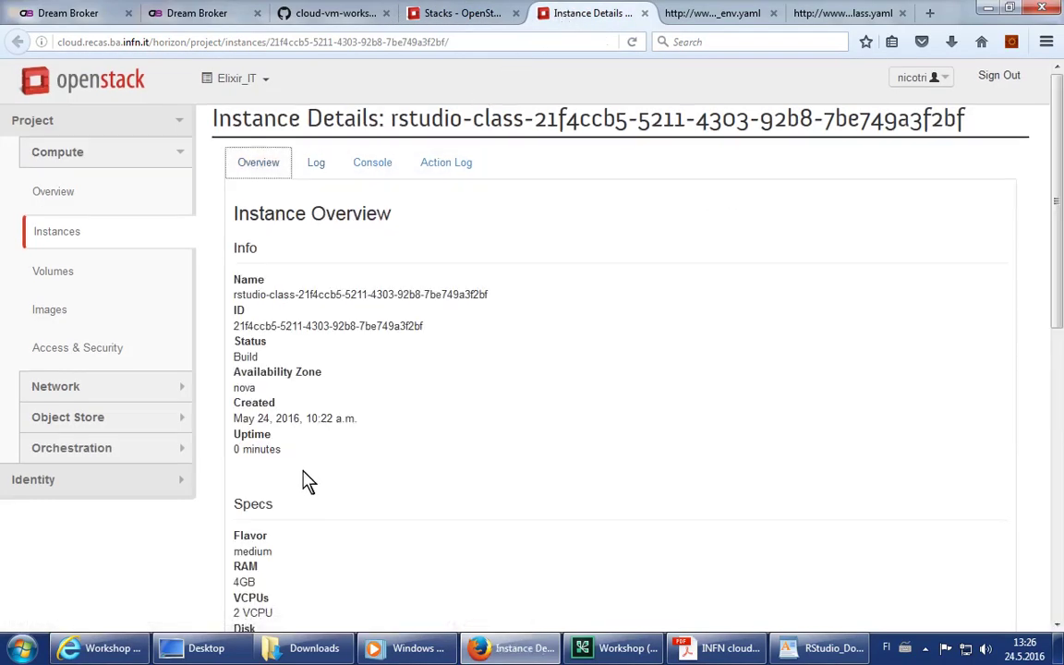
scroll(342, 466, "down", 10)
scroll(342, 466, "down", 2)
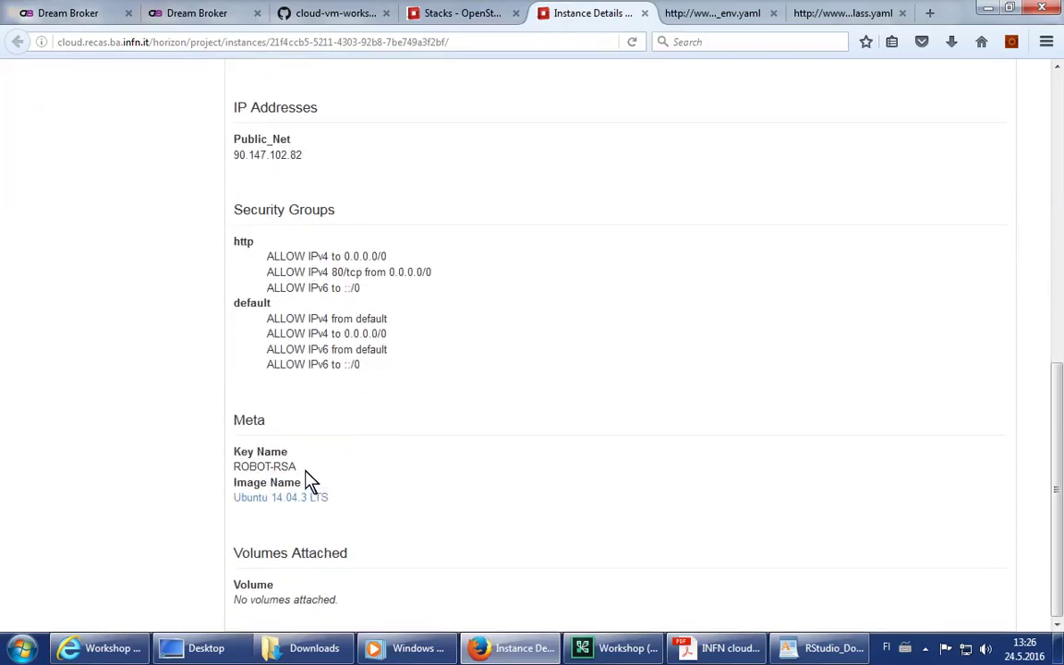
left_click_drag(297, 470, 231, 473)
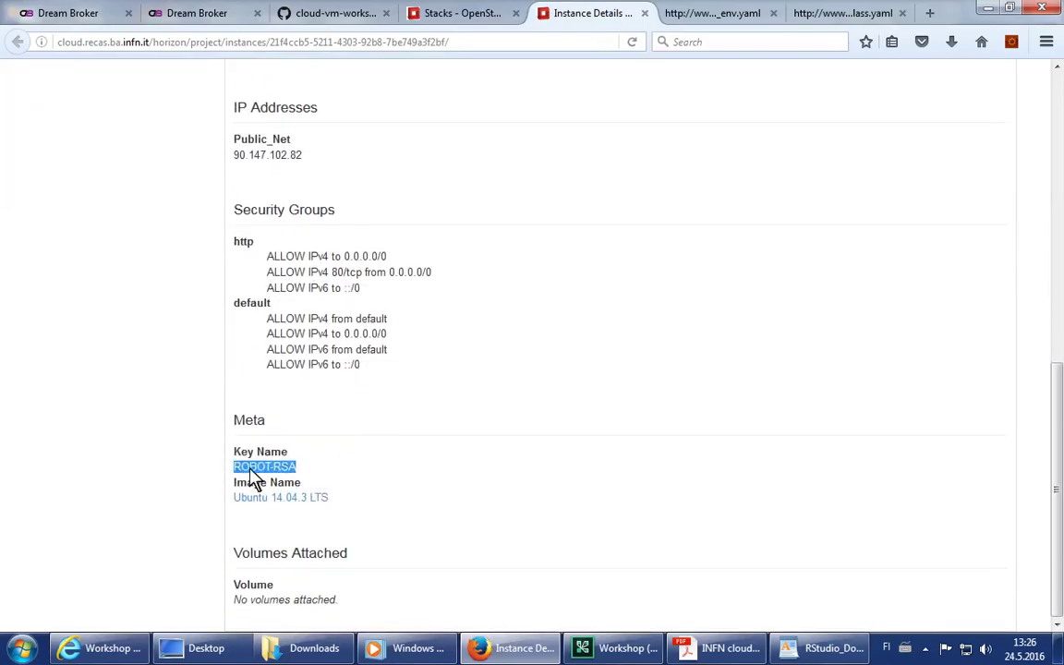
right_click(274, 471)
left_click(297, 482)
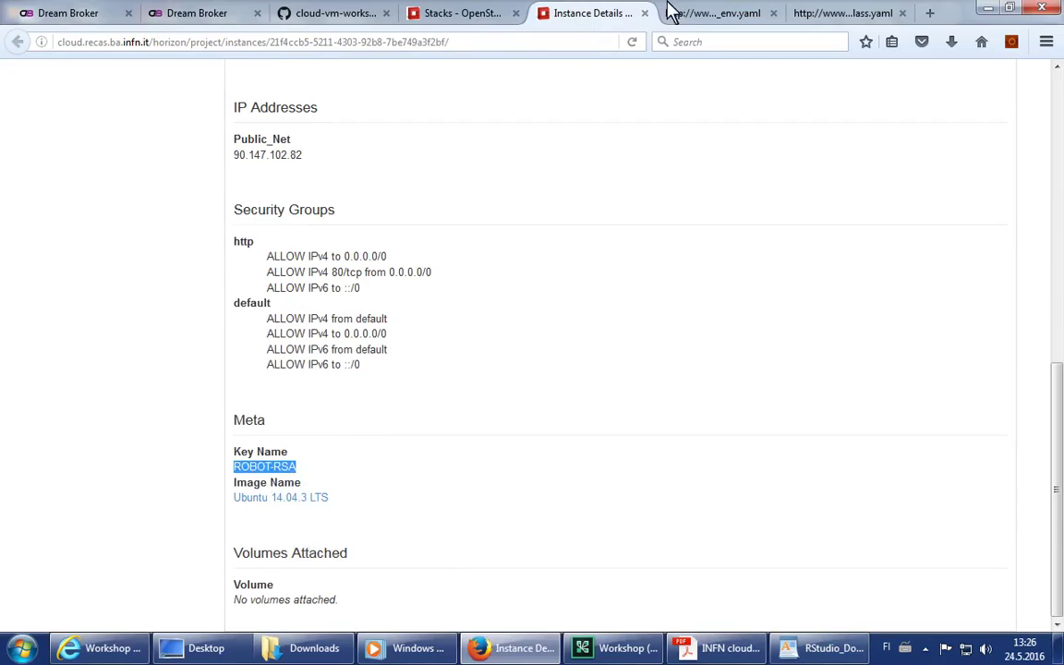
Return to the Launch Stack form and paste ROBOT-RSA as the key_name.
left_click(468, 13)
left_click(284, 336)
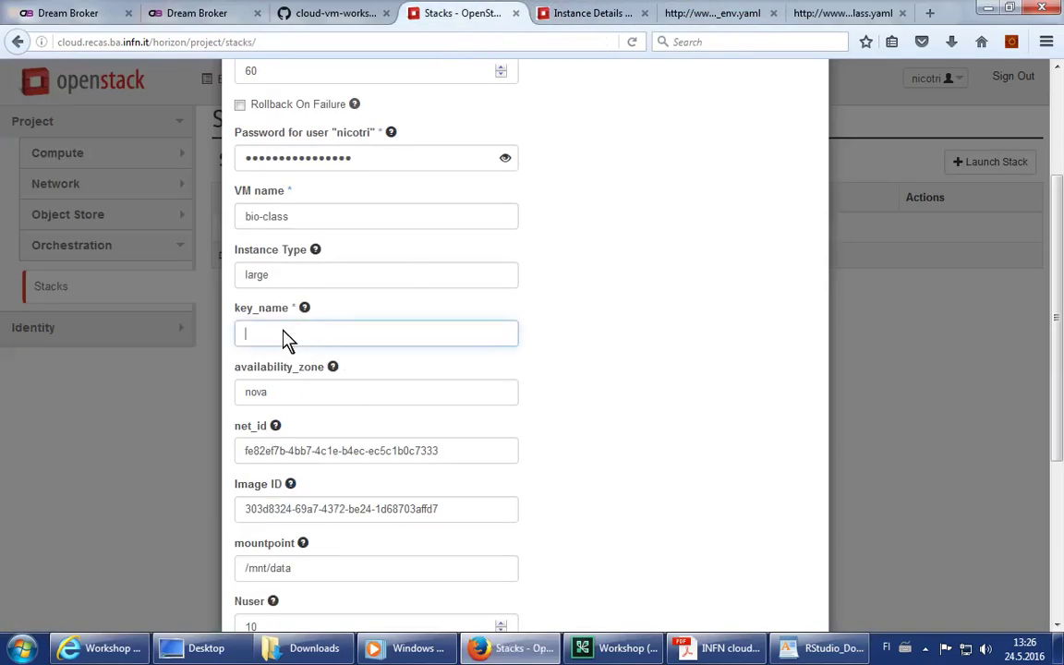
right_click(284, 338)
left_click(326, 404)
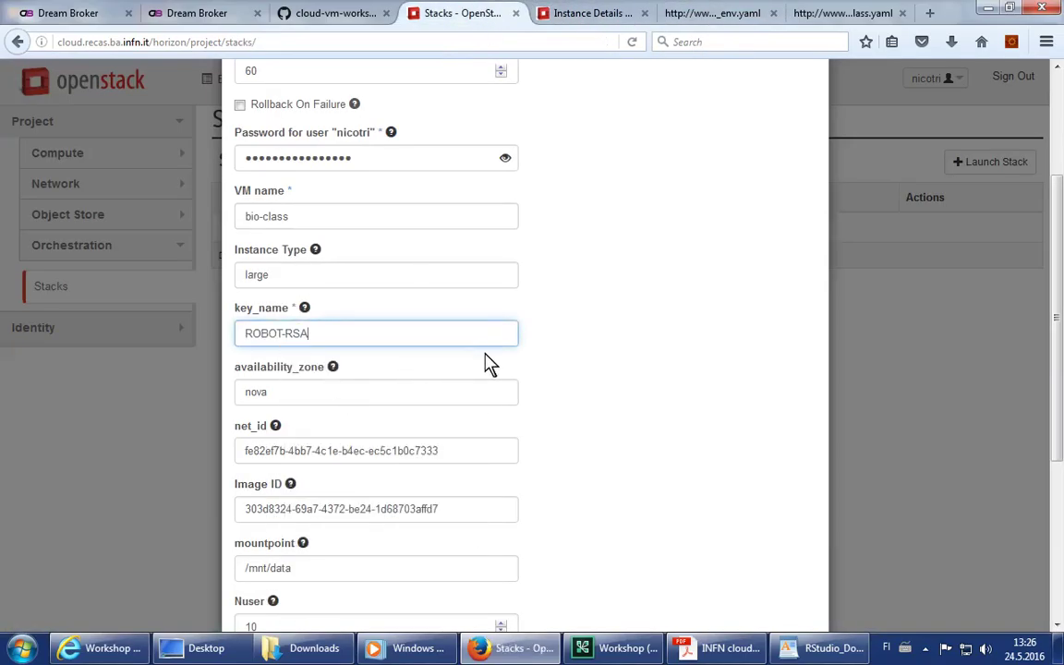
Clear the security_groups and scheduler_hints values in the Launch Stack form.
scroll(599, 451, "down", 5)
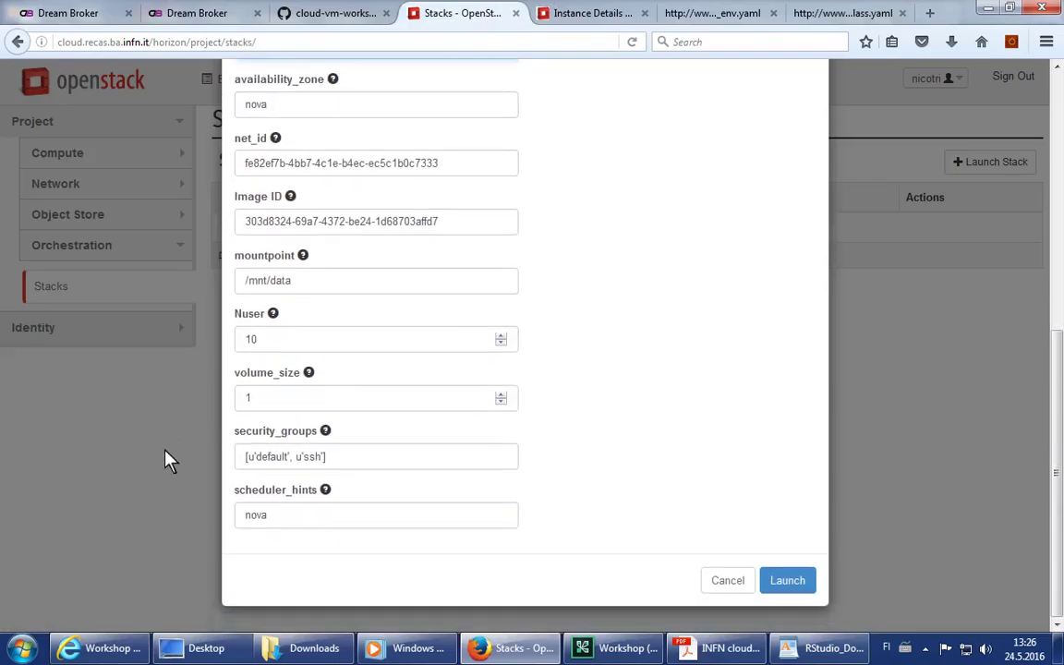
triple_click(397, 465)
key("BackSpace")
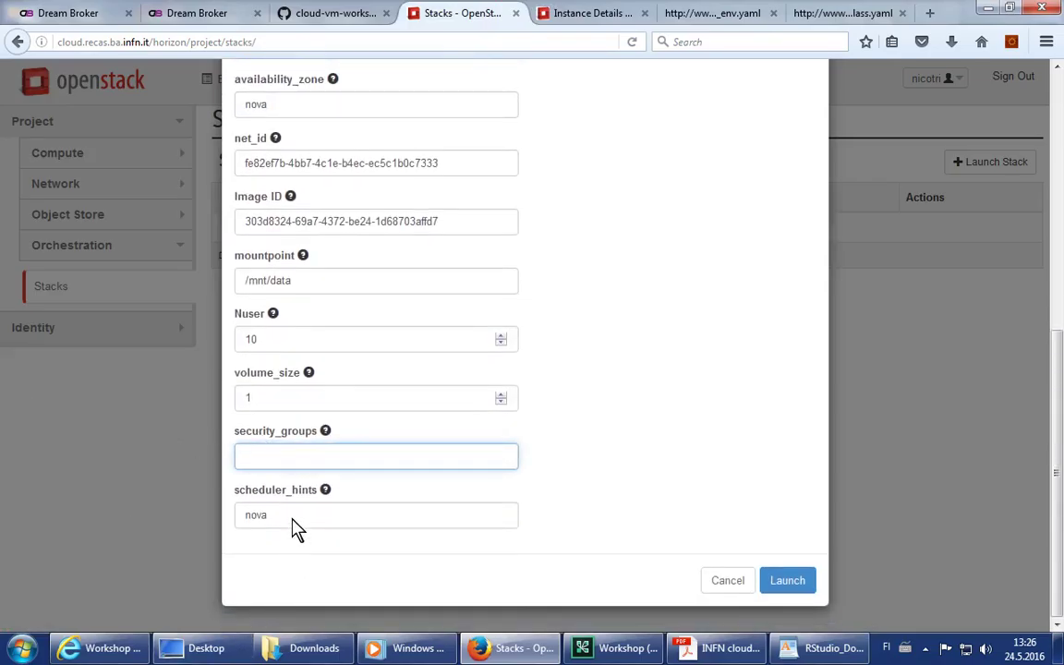
key("Tab")
key("BackSpace")
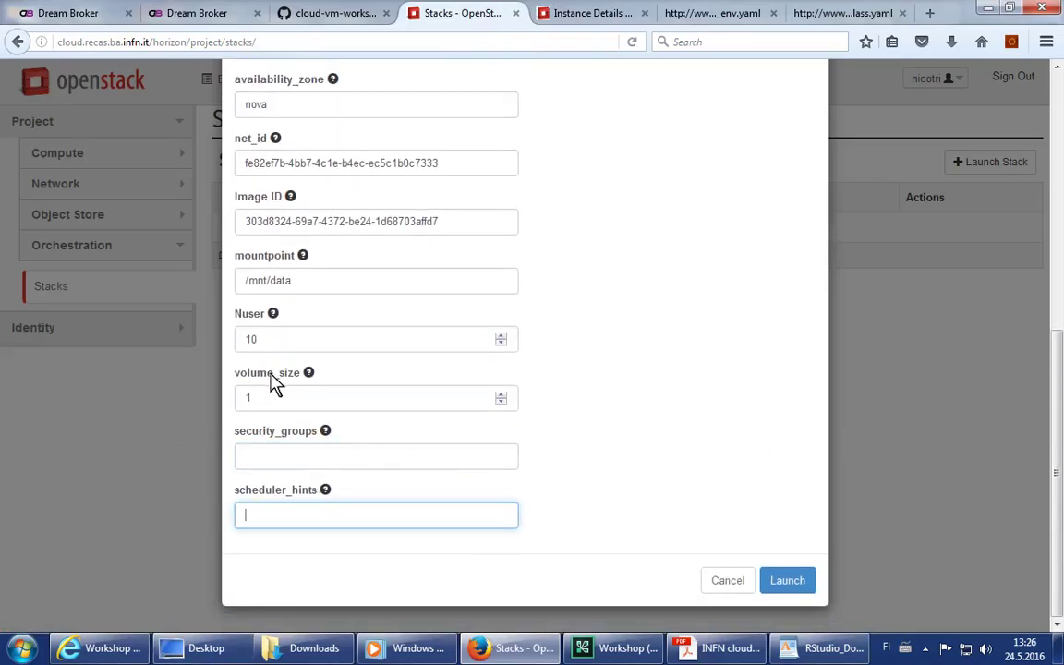
Set volume_size to 200 and Nuser to 25, then launch the stack without having the browser remember the login.
left_click(283, 406)
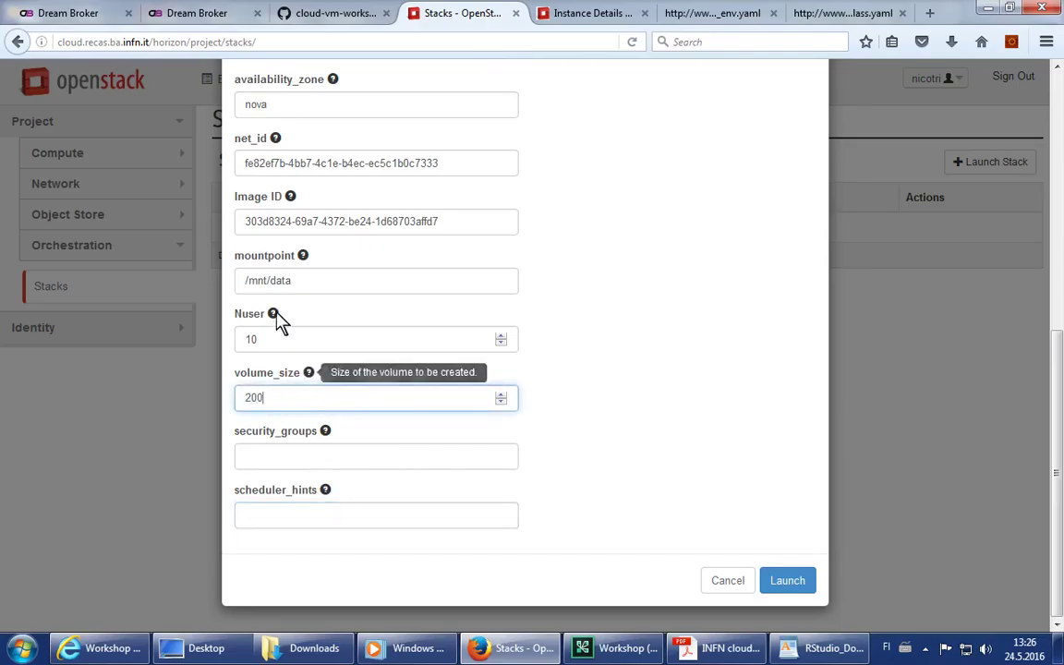
left_click_drag(268, 342, 252, 340)
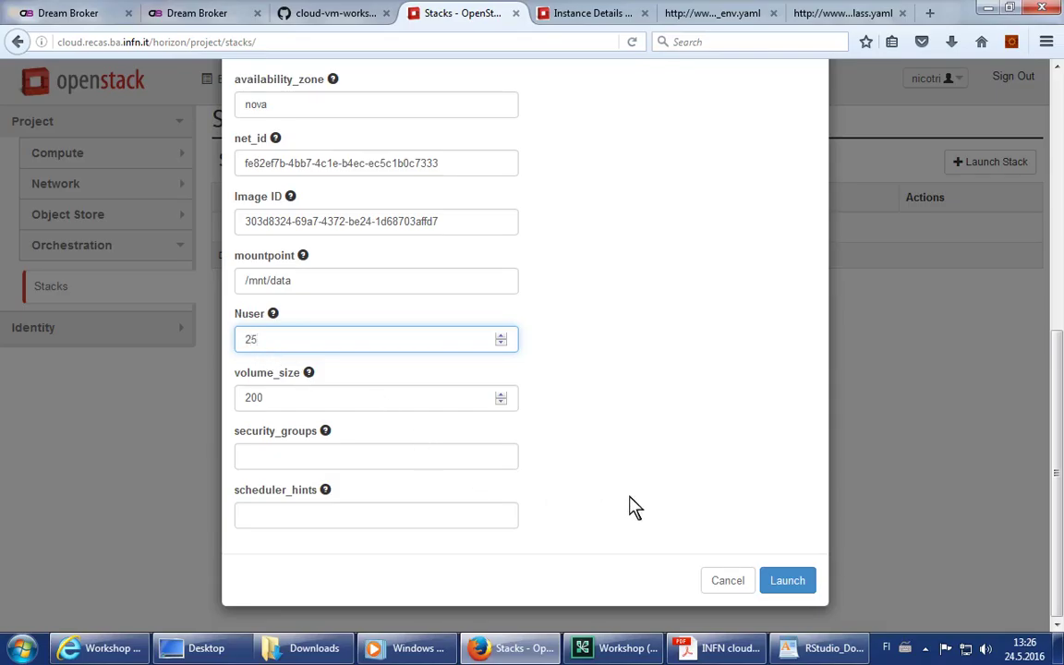
left_click(787, 581)
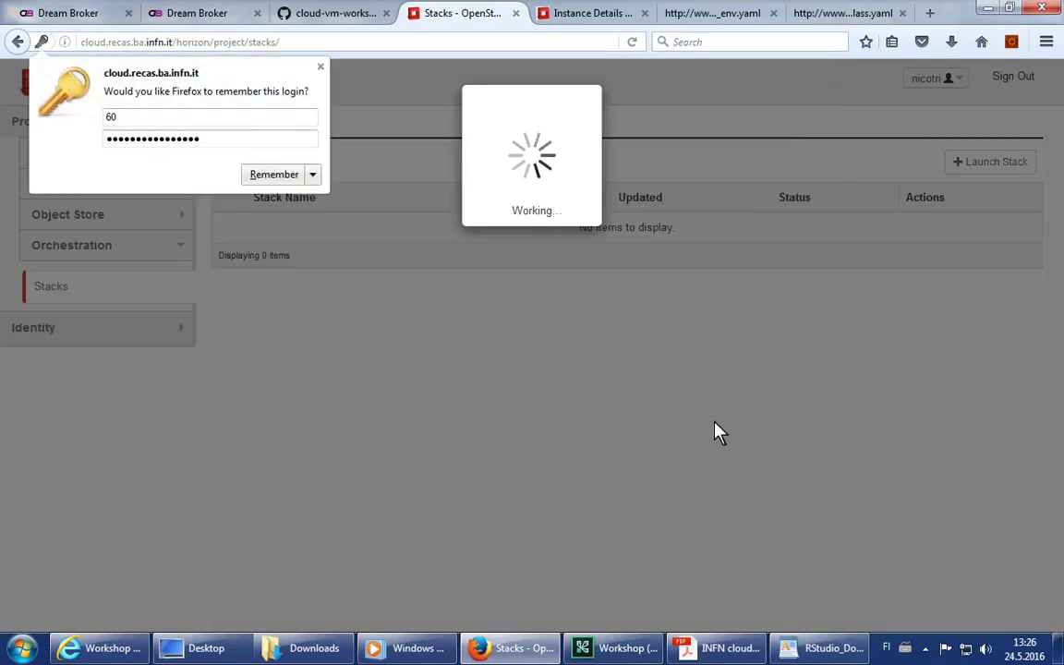
left_click(320, 71)
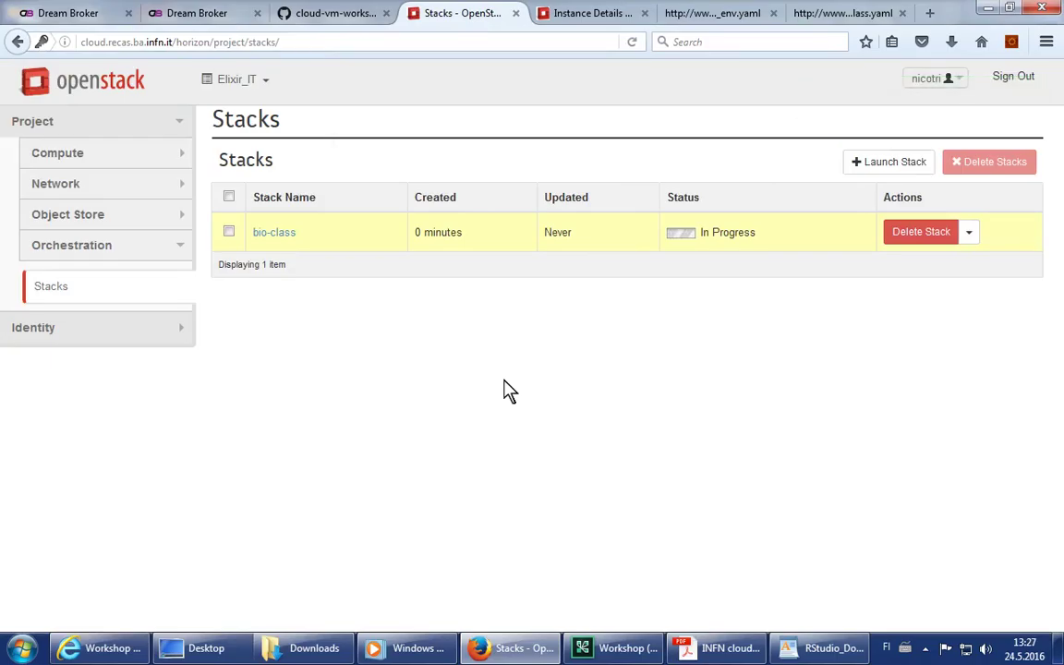
Open the bio-class stack's details in a separate tab, examine its topology of resources, and close that tab.
left_click(282, 235)
left_click(513, 13)
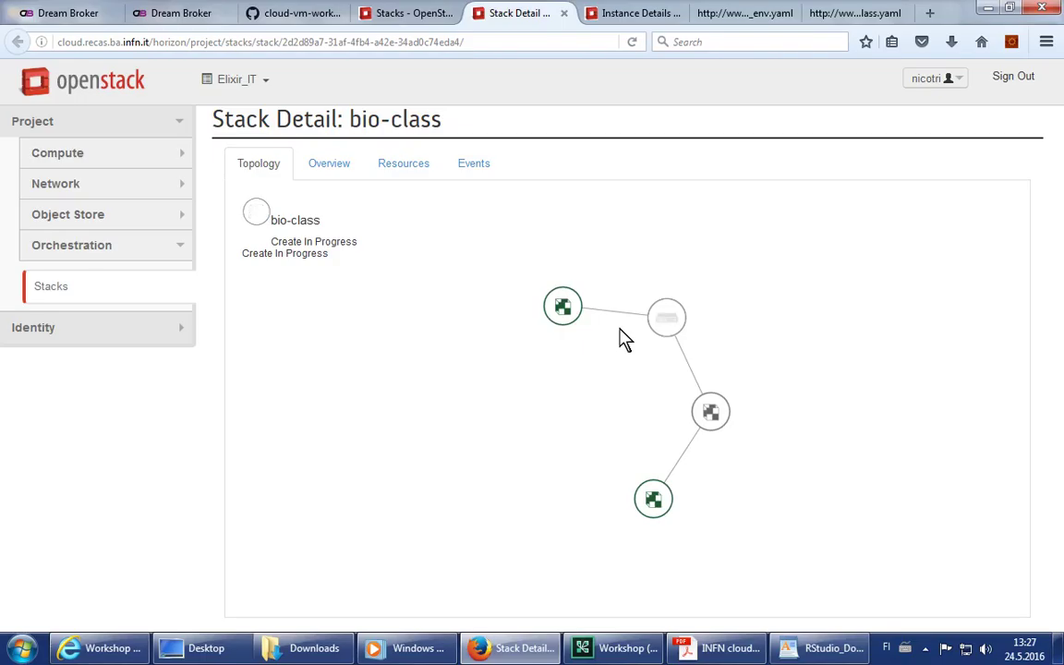
mouse_move(577, 302)
left_click(563, 12)
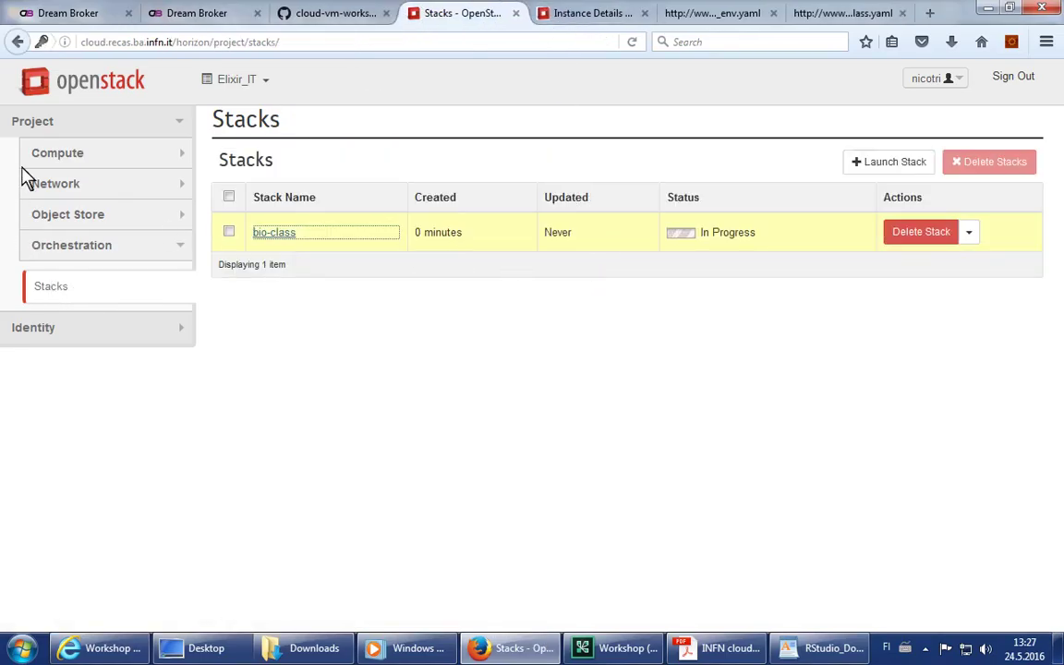
Return to the rstudio-class instance details and refresh its console log to check the setup progress.
left_click(592, 15)
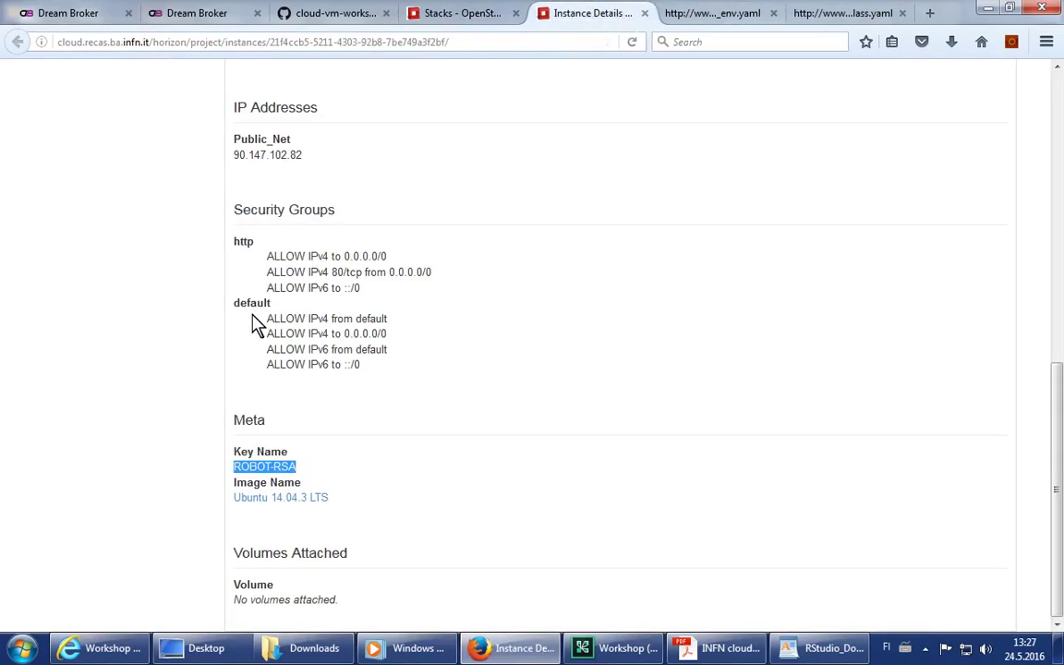
scroll(254, 320, "up", 8)
left_click(316, 142)
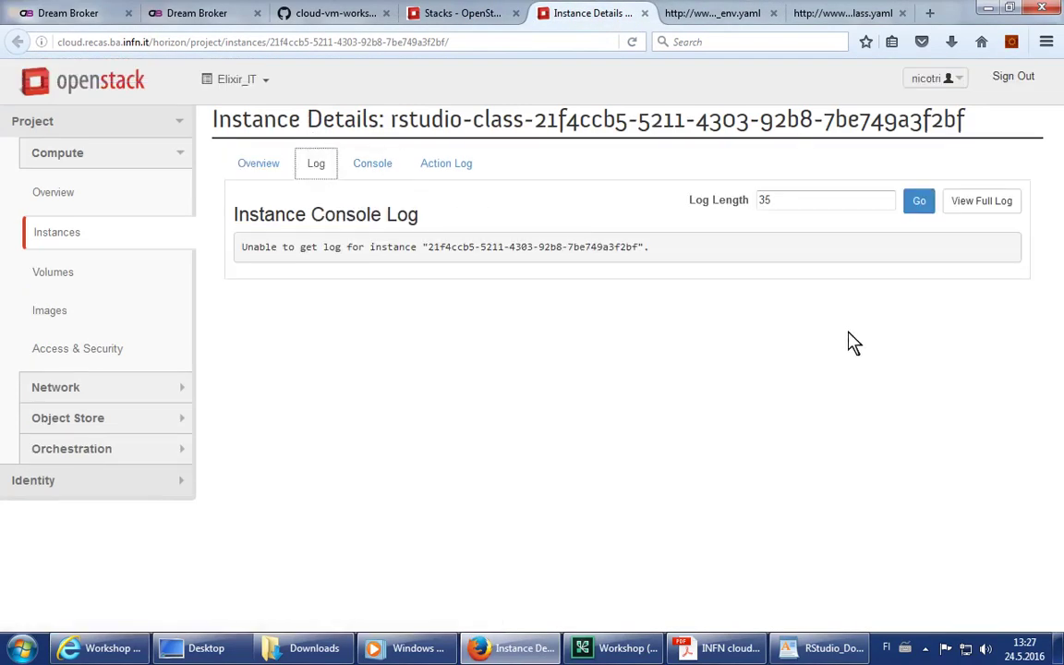
left_click(915, 205)
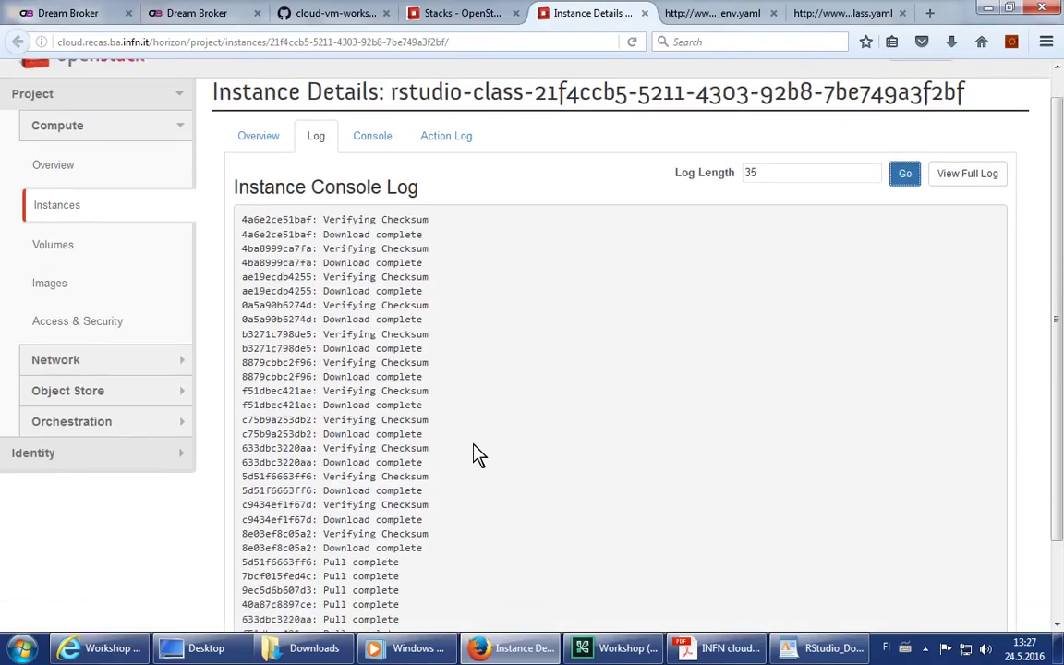
scroll(502, 462, "down", 3)
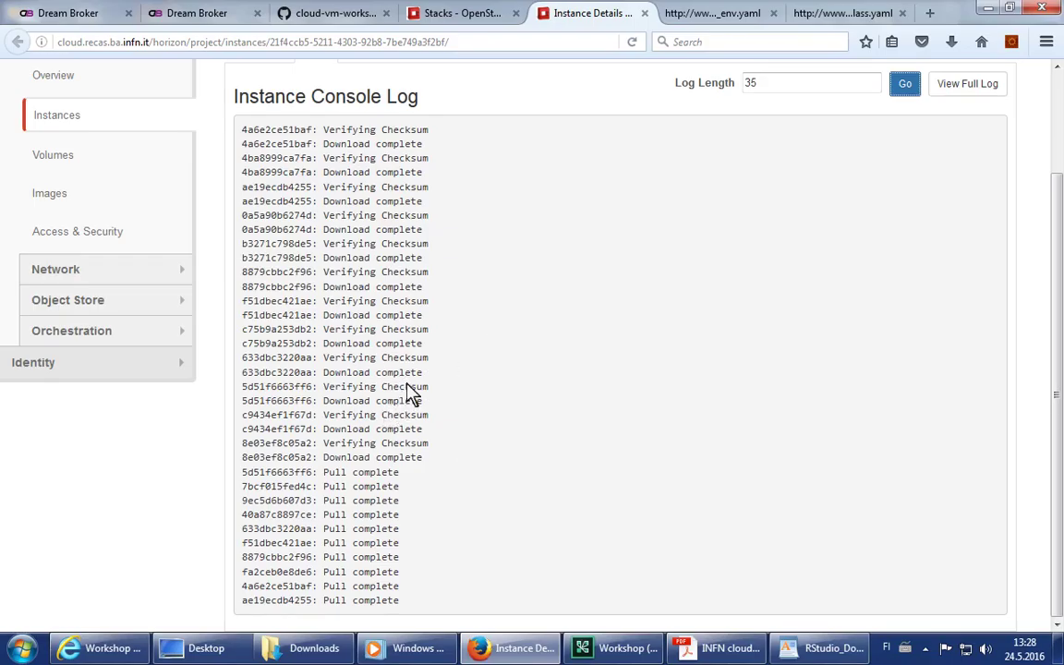
left_click(903, 88)
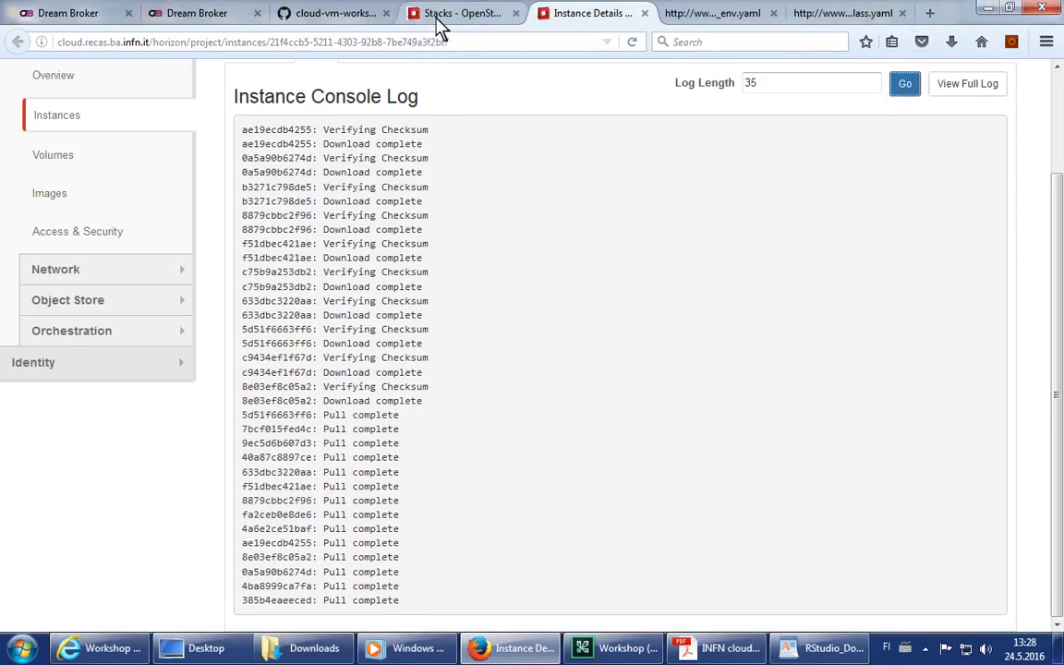
Go from the instance details to the Orchestration stacks list to check the status of bio-class.
scroll(28, 181, "up", 2)
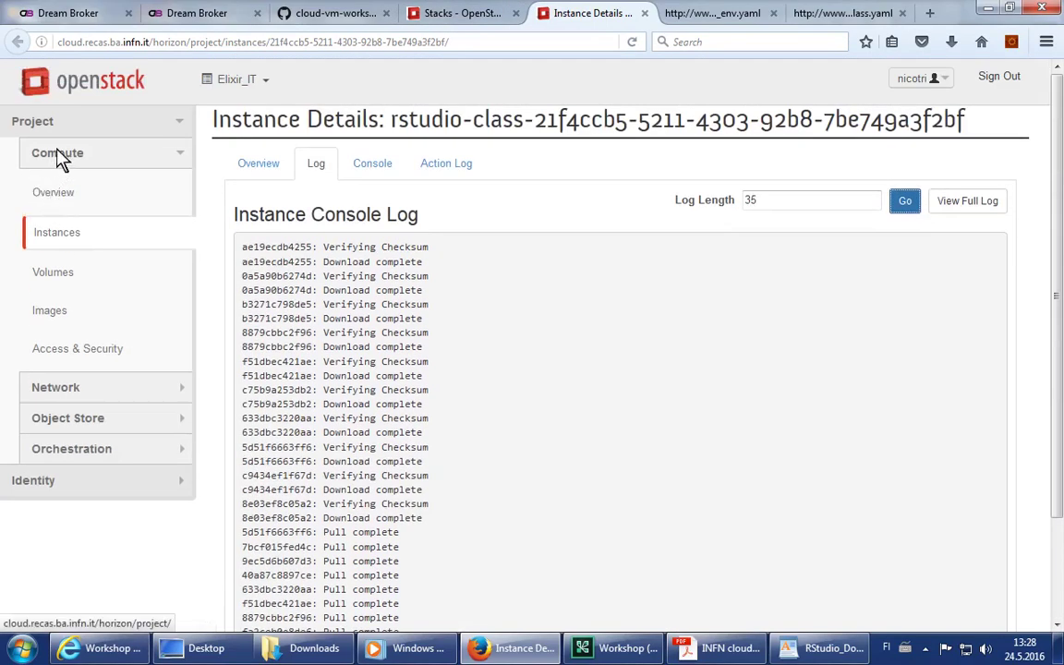
left_click(72, 149)
left_click(76, 153)
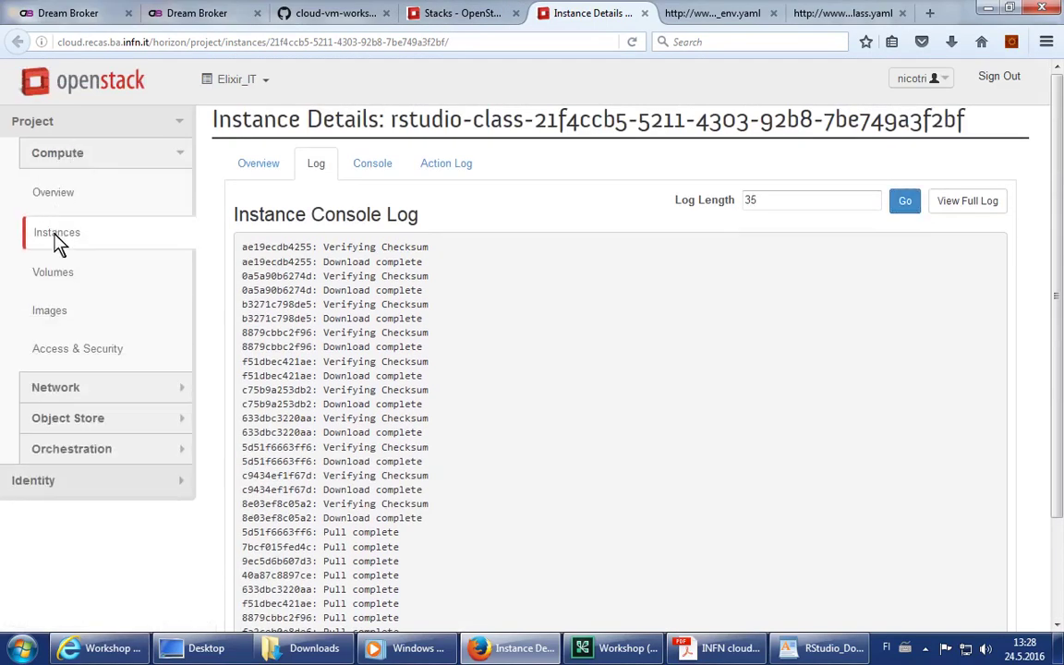
left_click(88, 451)
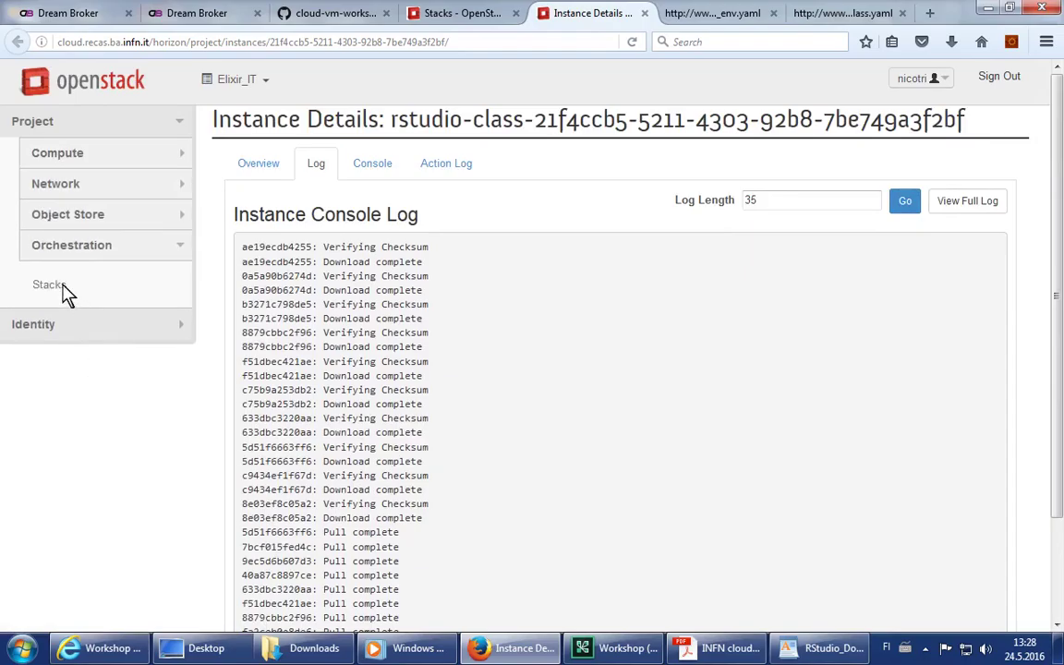
left_click(65, 292)
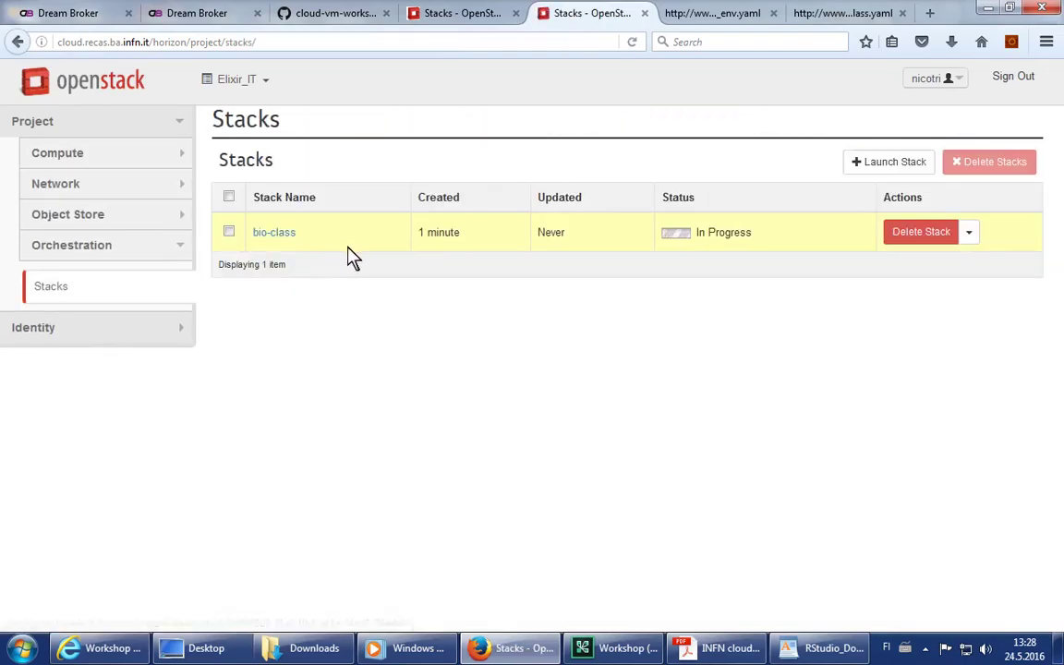
Check the Compute instances list, dismiss its notification, and return to the already open Stacks page.
left_click(104, 155)
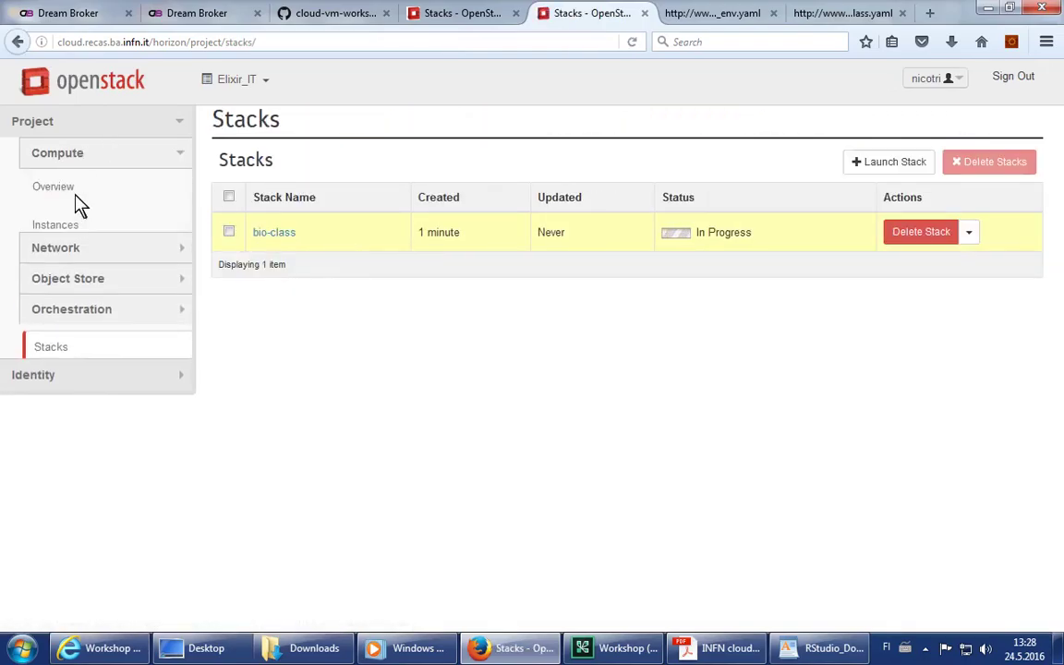
left_click(58, 236)
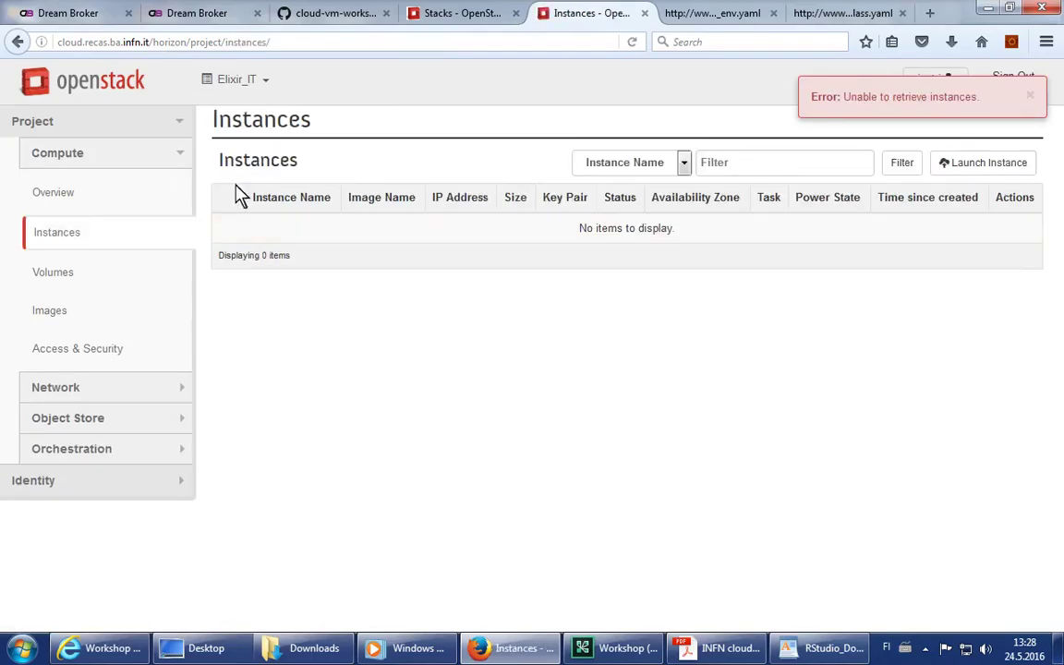
left_click(1031, 96)
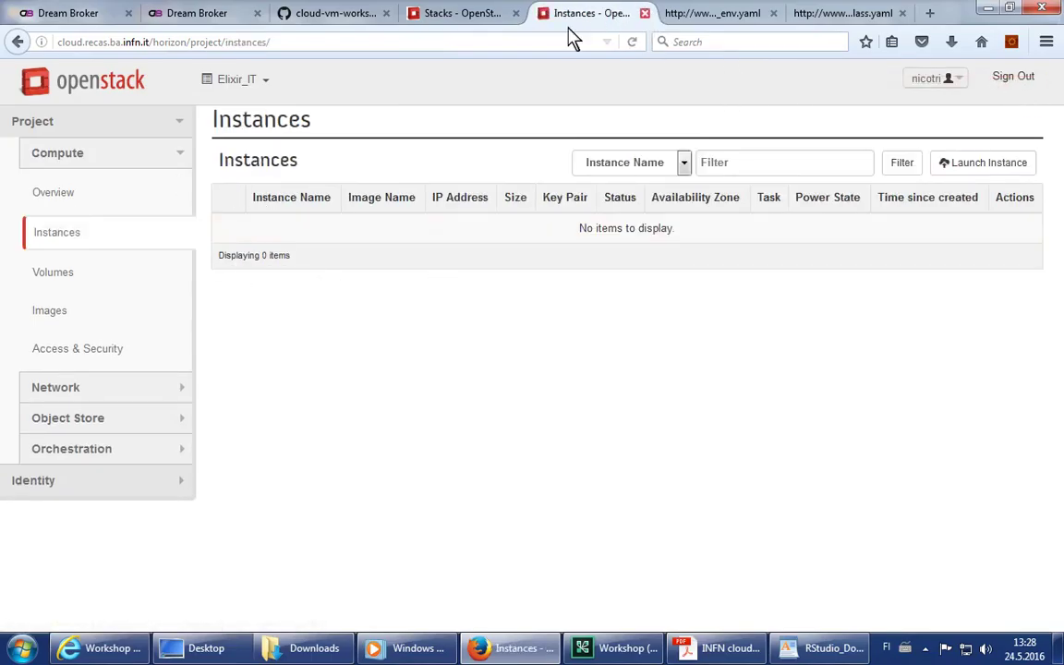
left_click(487, 19)
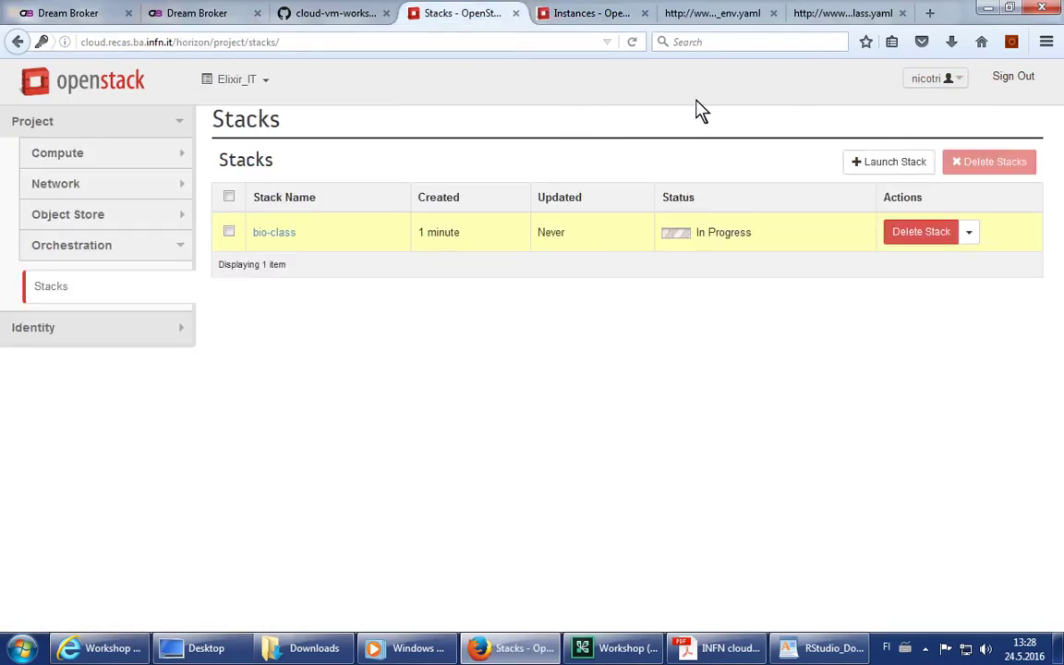
From the Compute Instances list, copy the IP address 90.147.102.82 of the first rstudio-class instance and load it in a new tab.
left_click(90, 155)
left_click(66, 231)
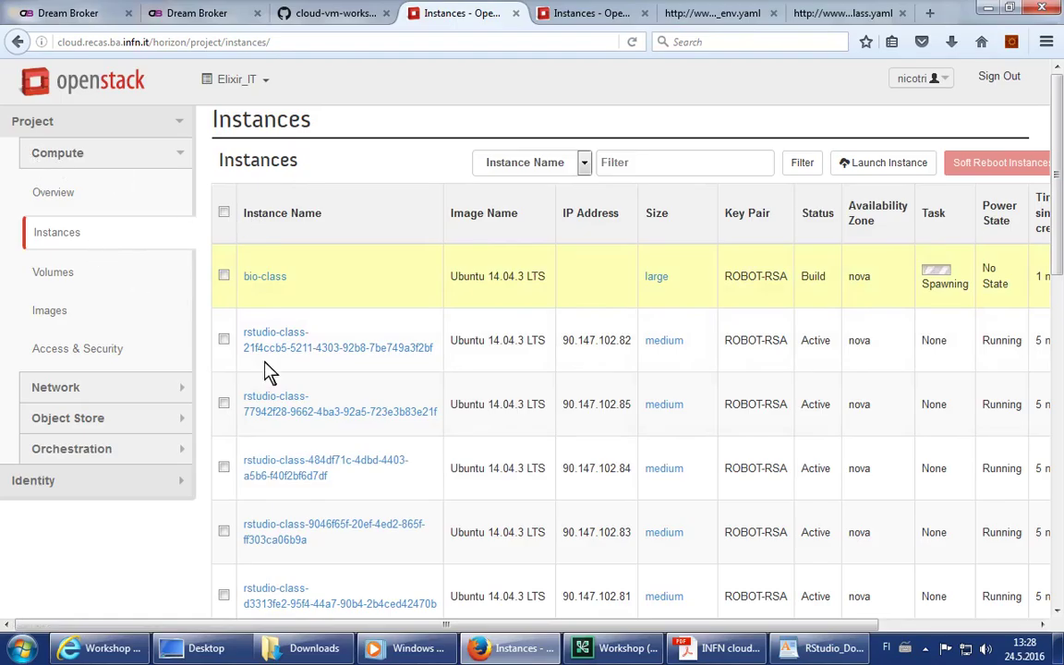
double_click(589, 349)
key("ctrl+c")
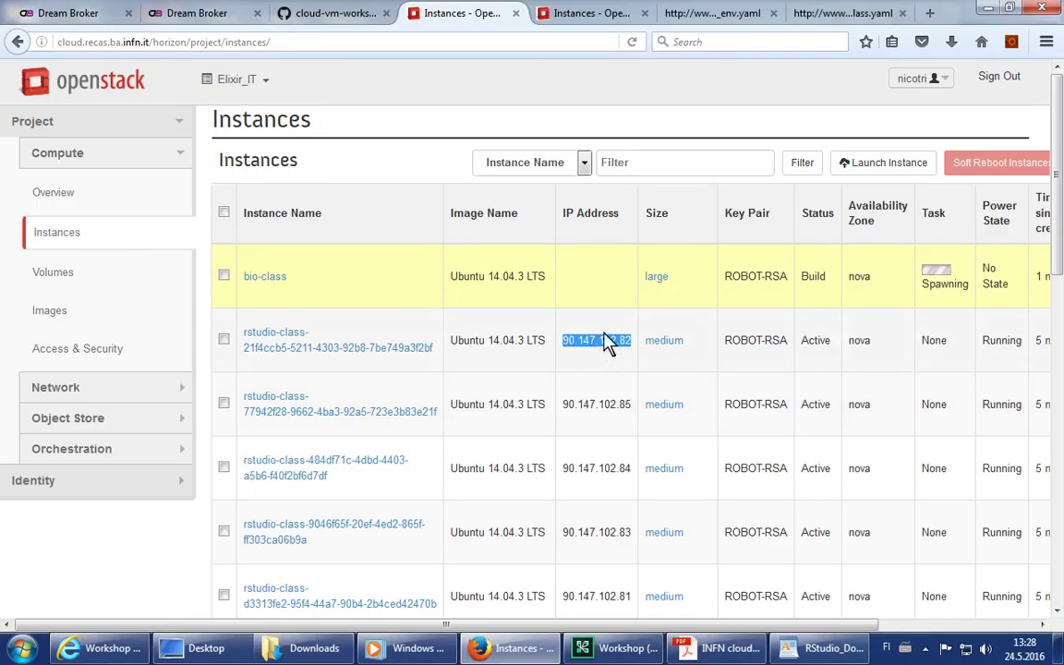
left_click(928, 14)
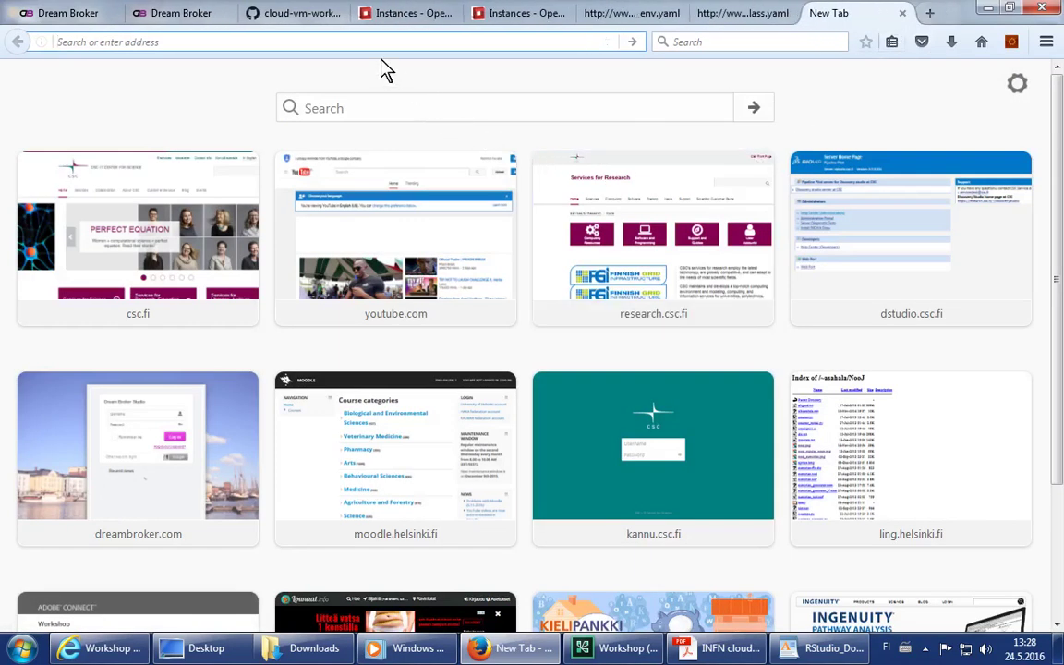
key("ctrl+v")
key("Return")
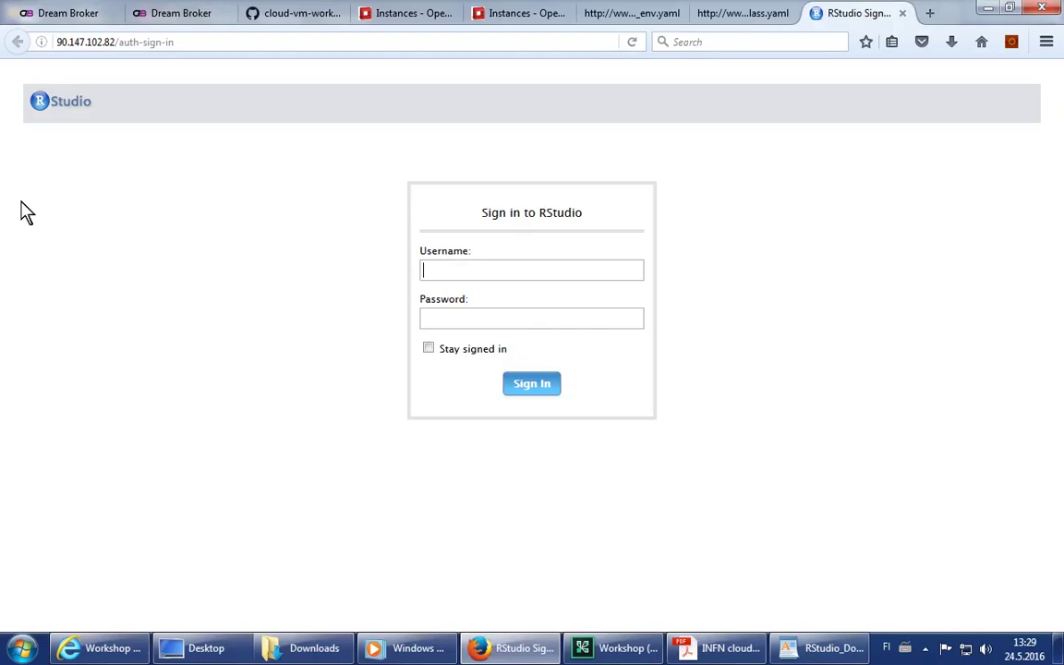
Sign in to RStudio with username rstudio and the account password, and dismiss the offer to remember the login.
type("rstudio")
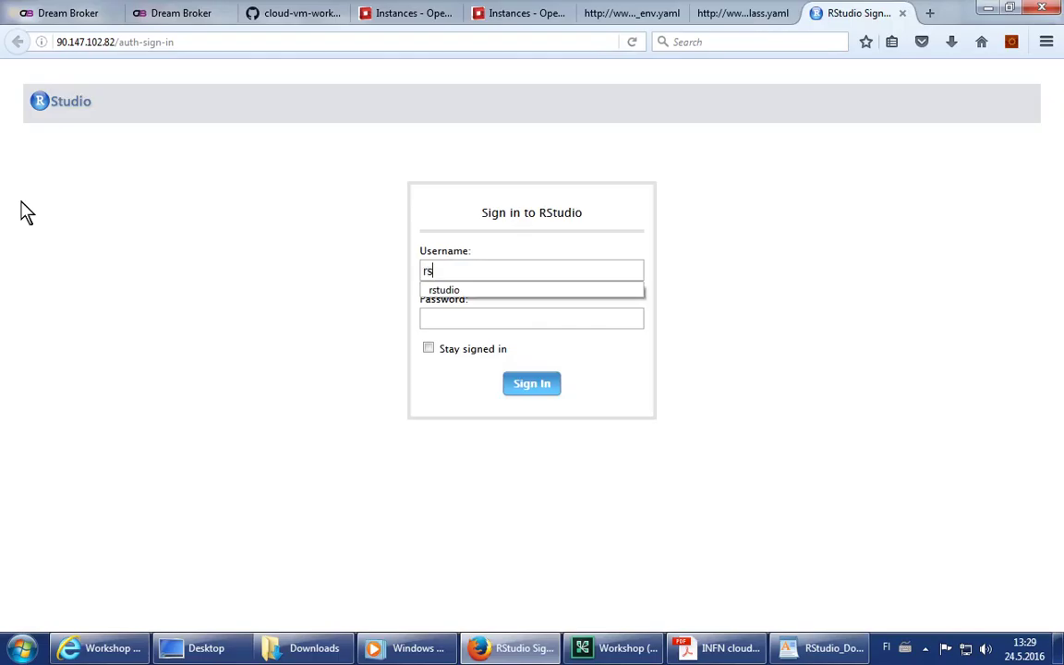
key("Tab")
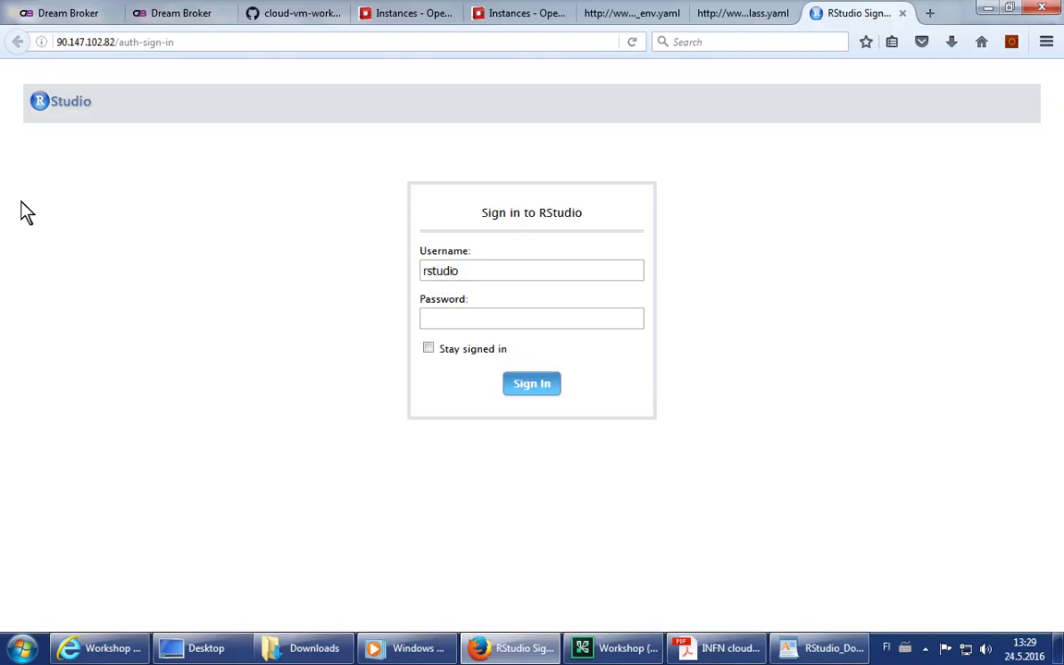
type("******")
key("BackSpace")
key("BackSpace")
key("BackSpace")
key("BackSpace")
key("BackSpace")
key("BackSpace")
type("*******")
key("Return")
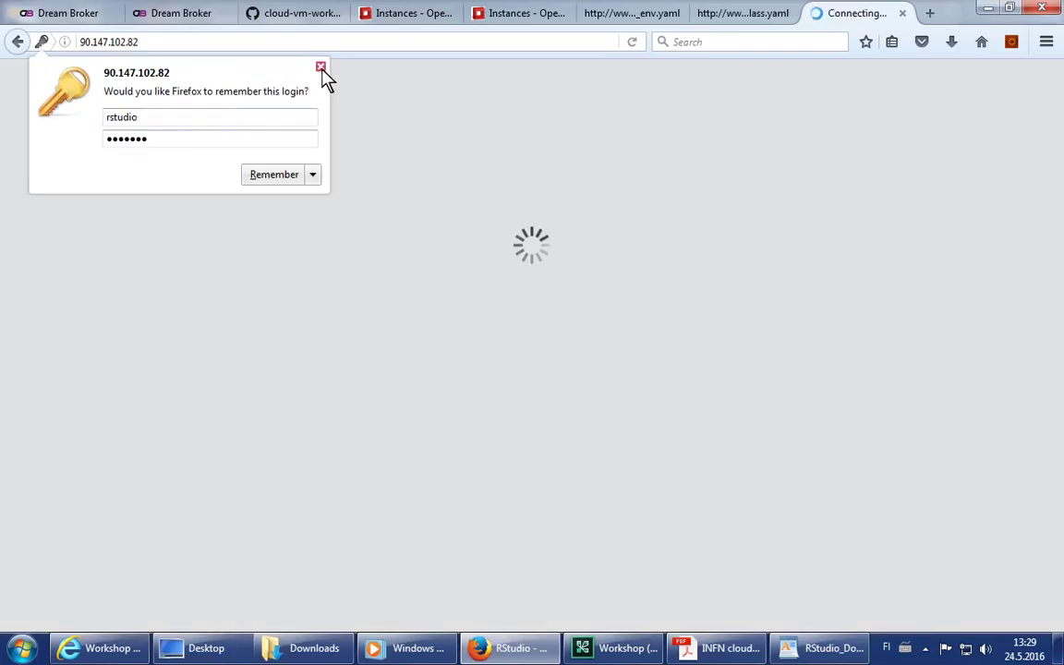
left_click(320, 66)
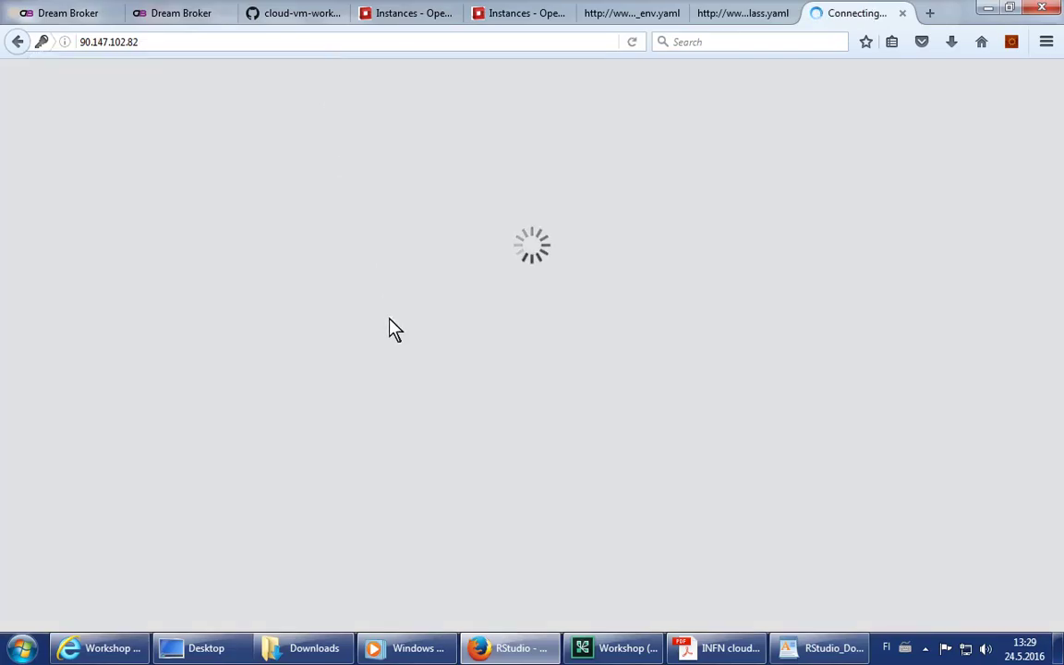
Return to the OpenStack Instances list and review the rstudio-class instances and their IP addresses.
left_click(434, 22)
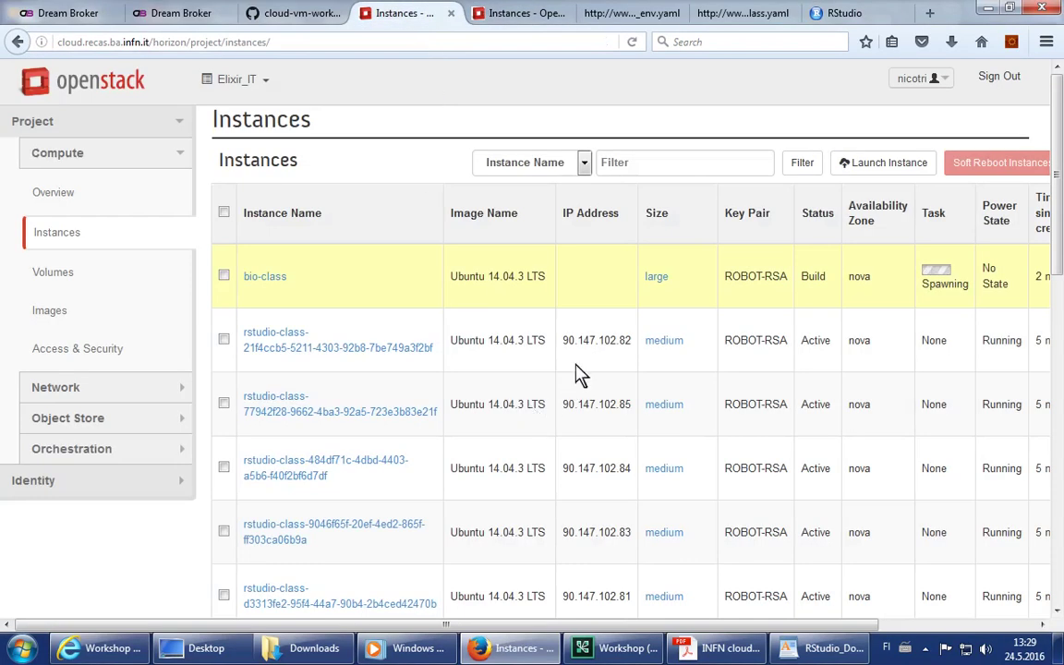
scroll(570, 388, "down", 10)
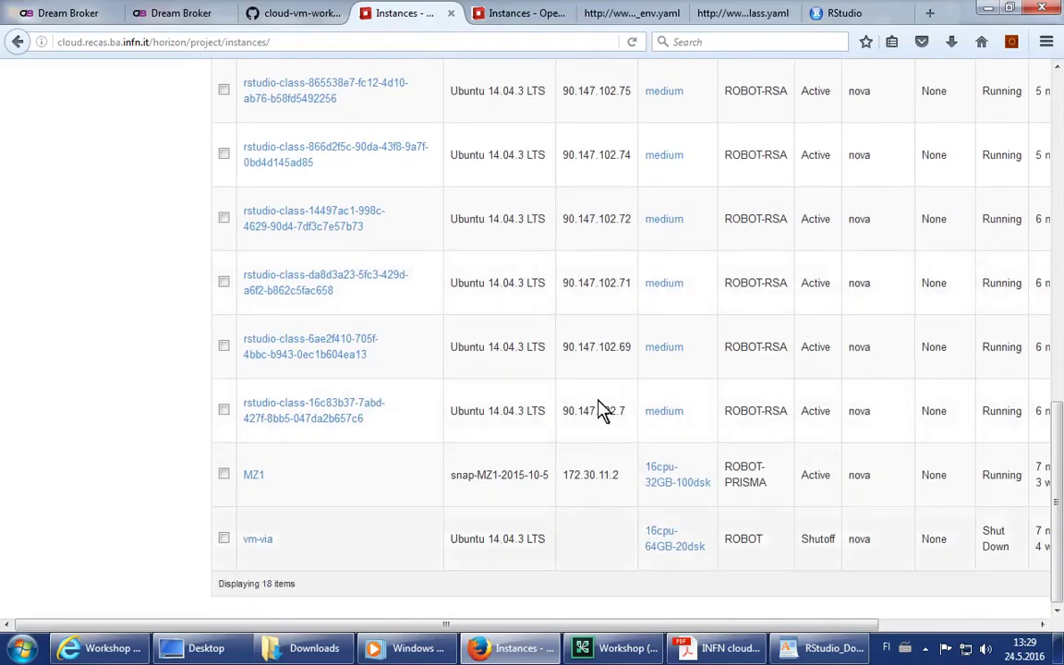
scroll(598, 410, "up", 5)
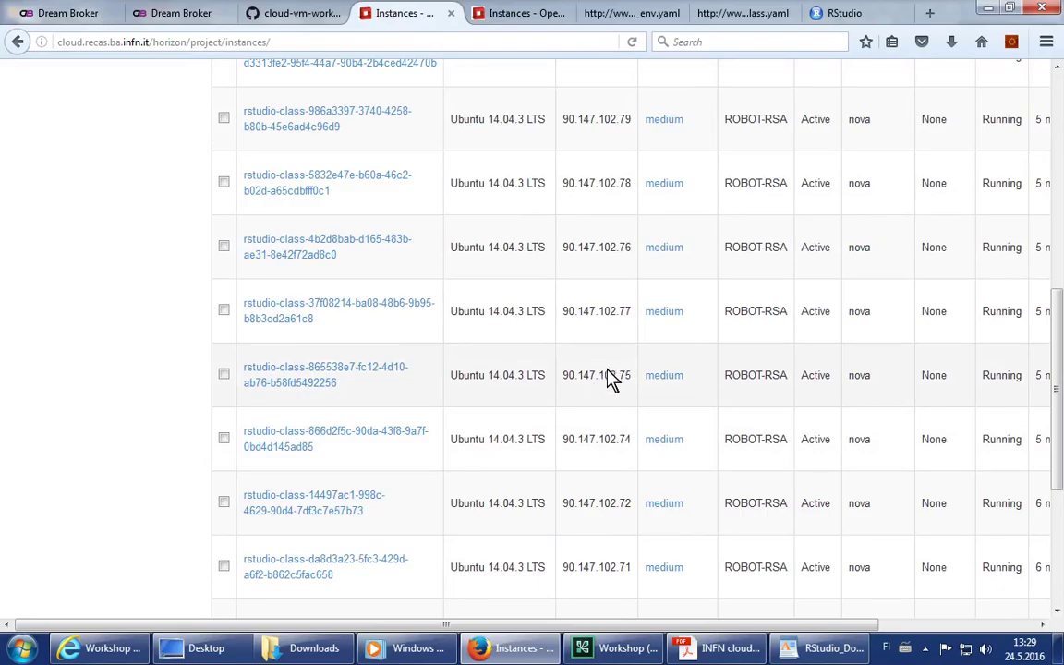
scroll(607, 390, "up", 6)
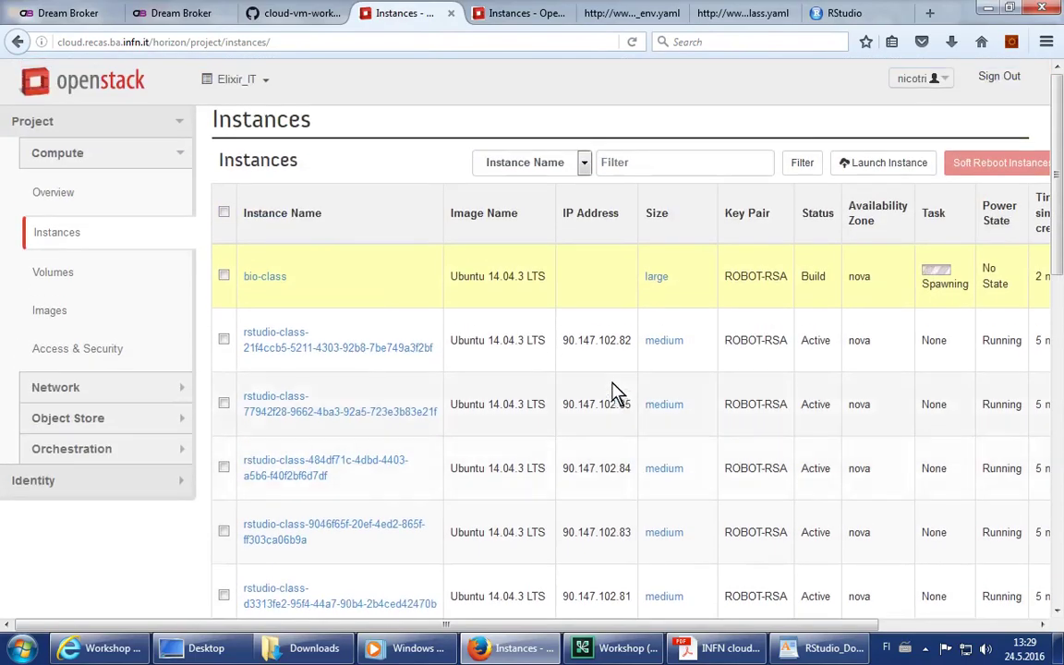
In the RStudio console, assign 2 to x with "x <- 2" and evaluate "x^2".
left_click(855, 12)
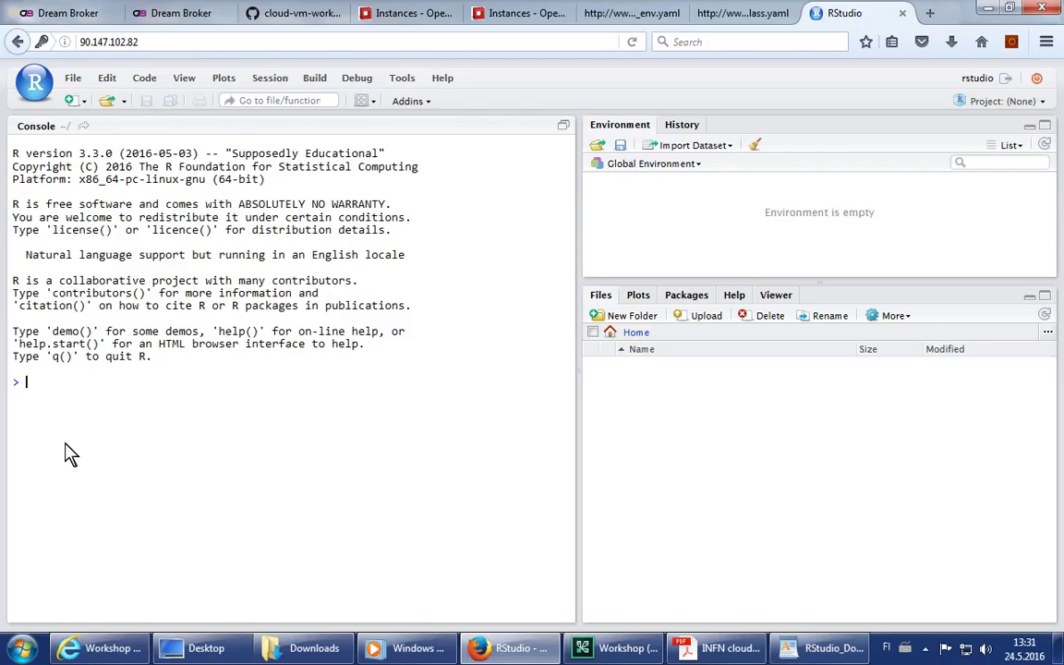
type("x <- 2")
key("Return")
type("x")
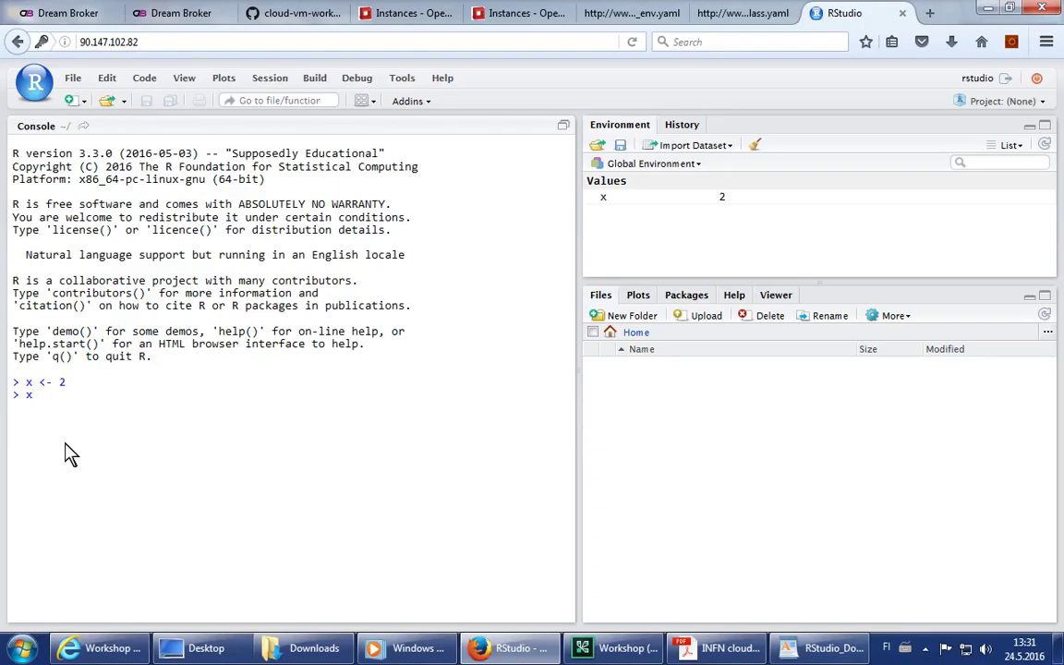
type("^2")
key("Return")
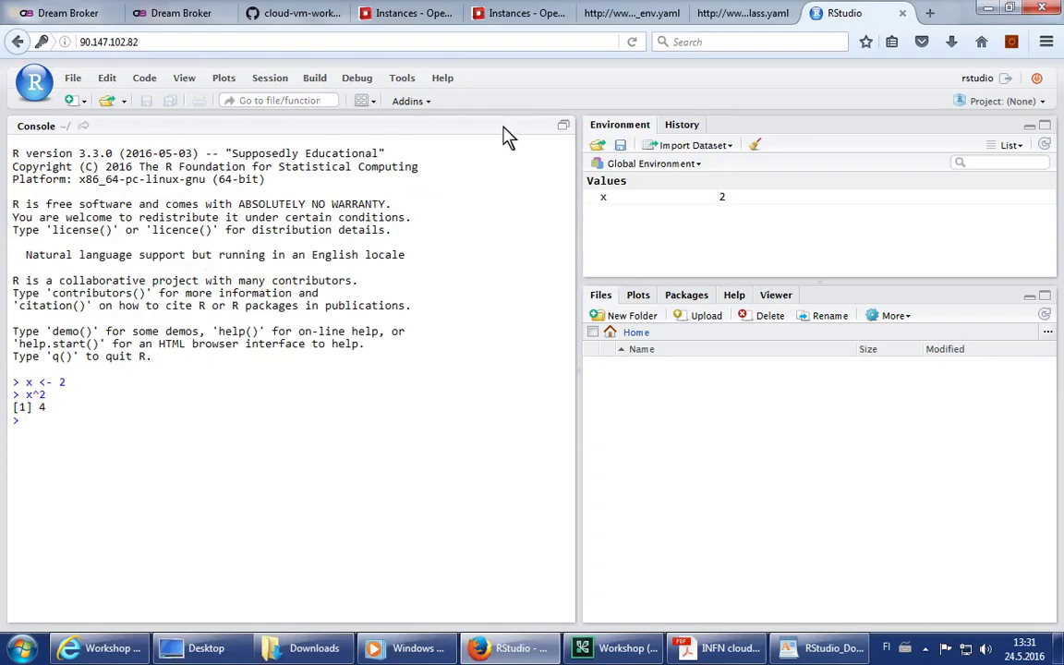
Try to quit the R session without saving the workspace image, and close the two Heat template YAML tabs.
left_click(1036, 81)
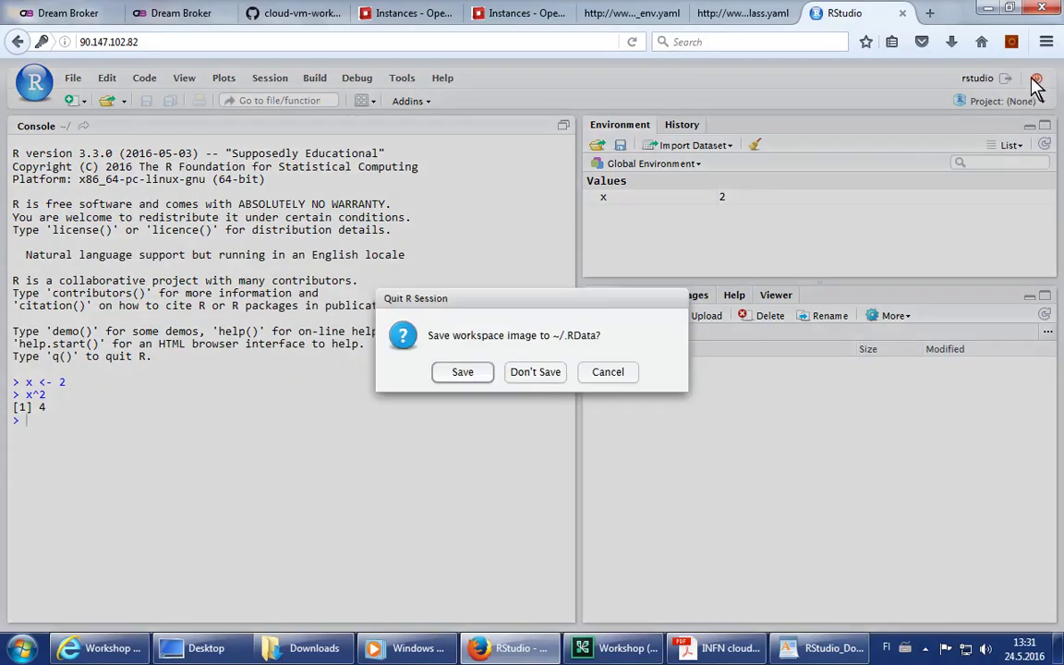
left_click(553, 374)
left_click(725, 17)
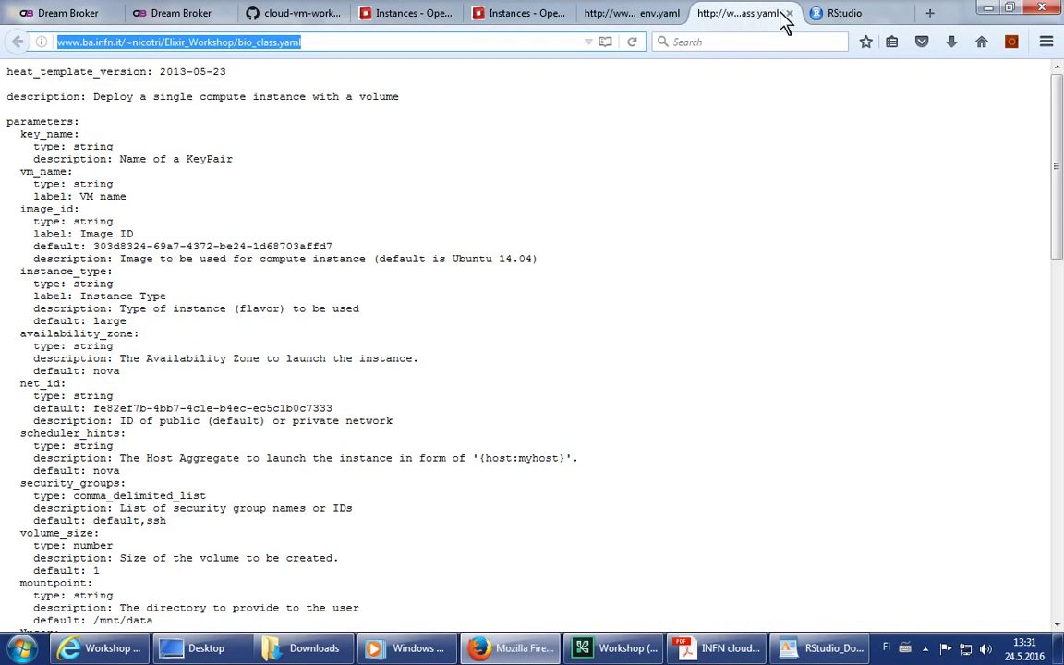
middle_click(722, 19)
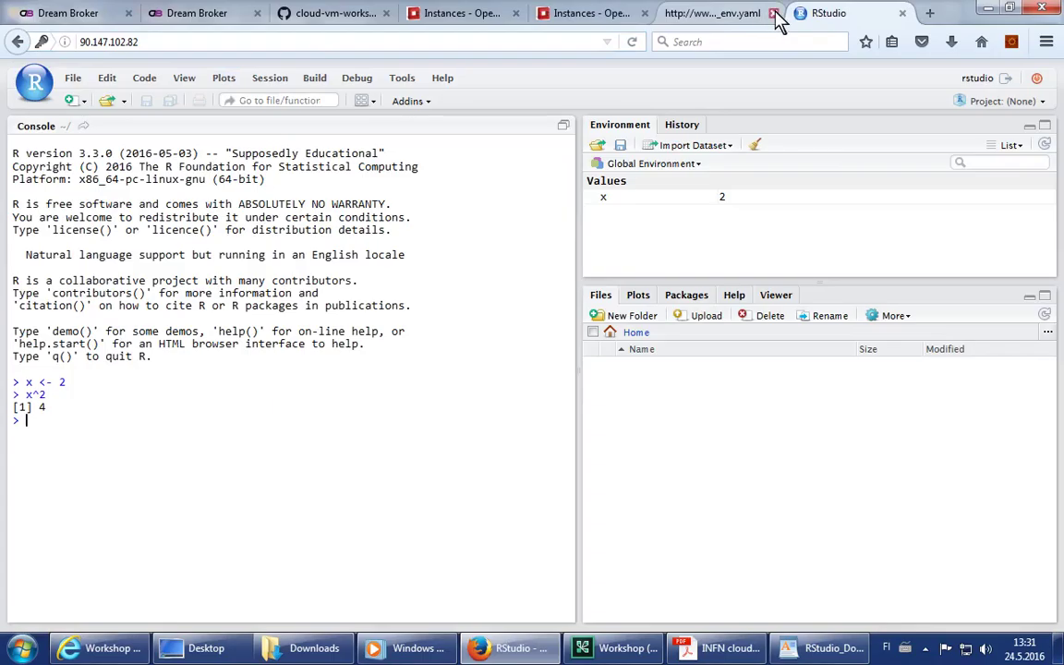
left_click(773, 13)
In the OpenStack Instances list, terminate all rstudio-class instances, excluding bio-class, MZ1 and vm-via from the selection.
left_click(554, 22)
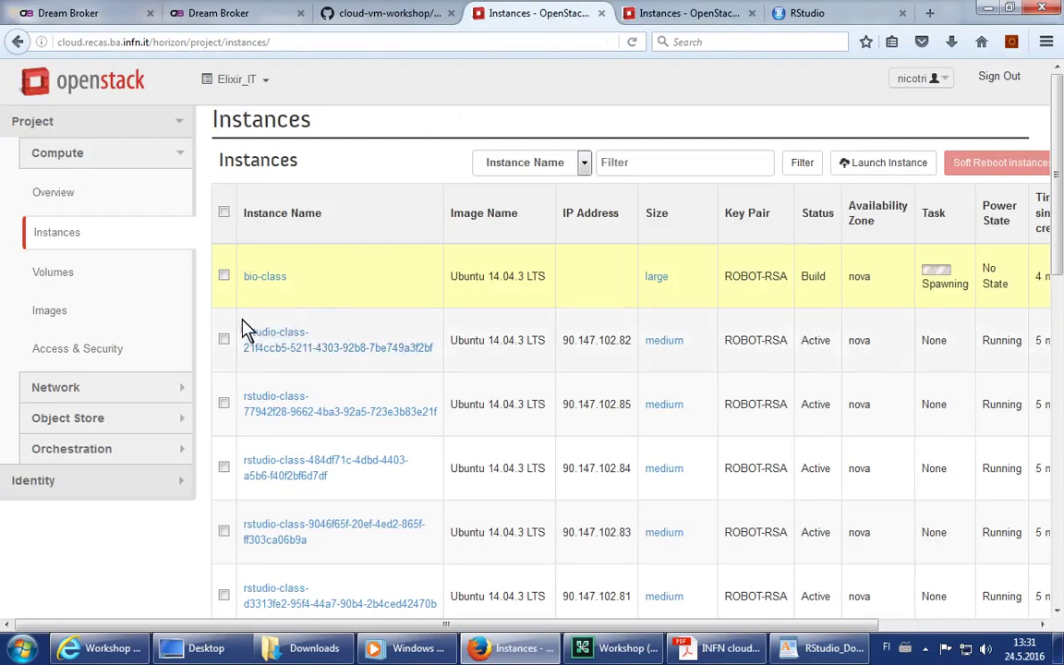
left_click(224, 213)
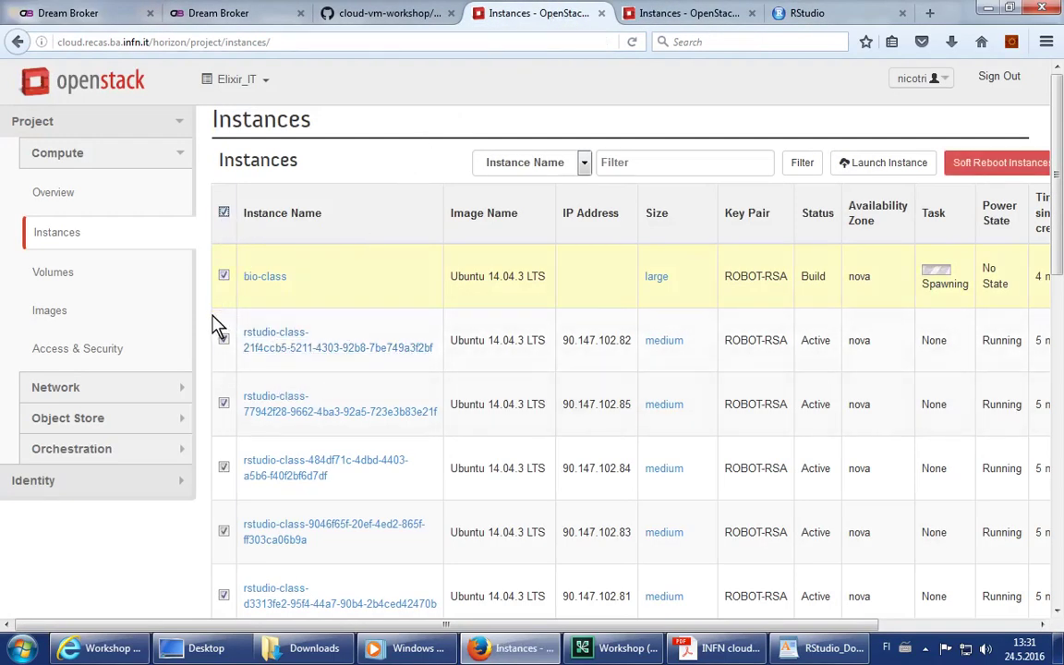
scroll(220, 277, "down", 2)
left_click(222, 182)
scroll(276, 422, "down", 8)
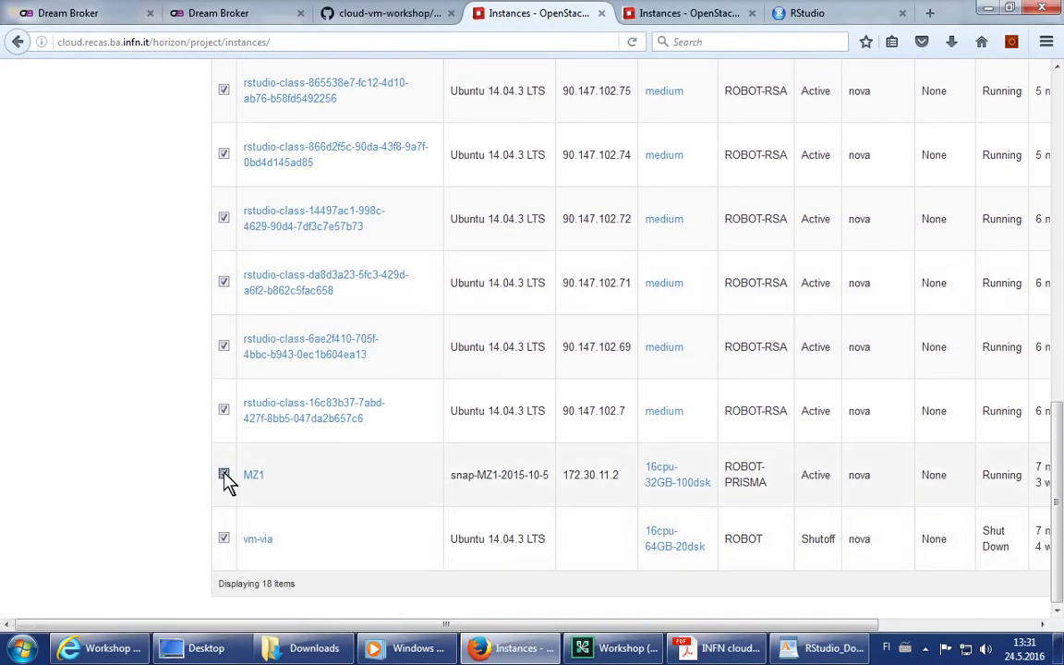
left_click(224, 475)
left_click(224, 539)
scroll(724, 293, "up", 12)
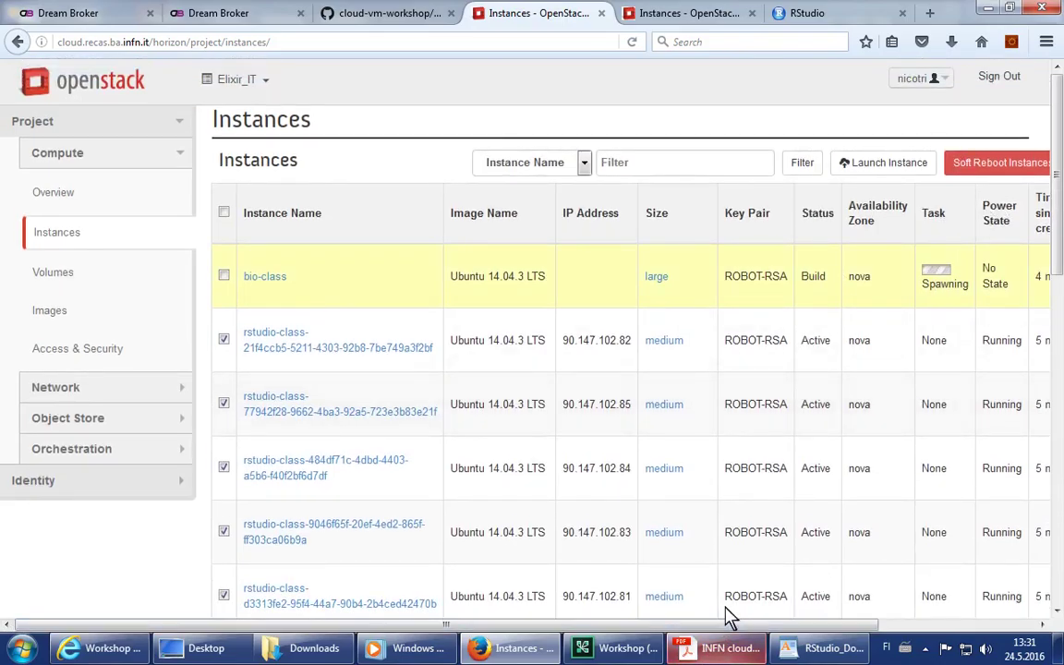
left_click_drag(734, 624, 890, 625)
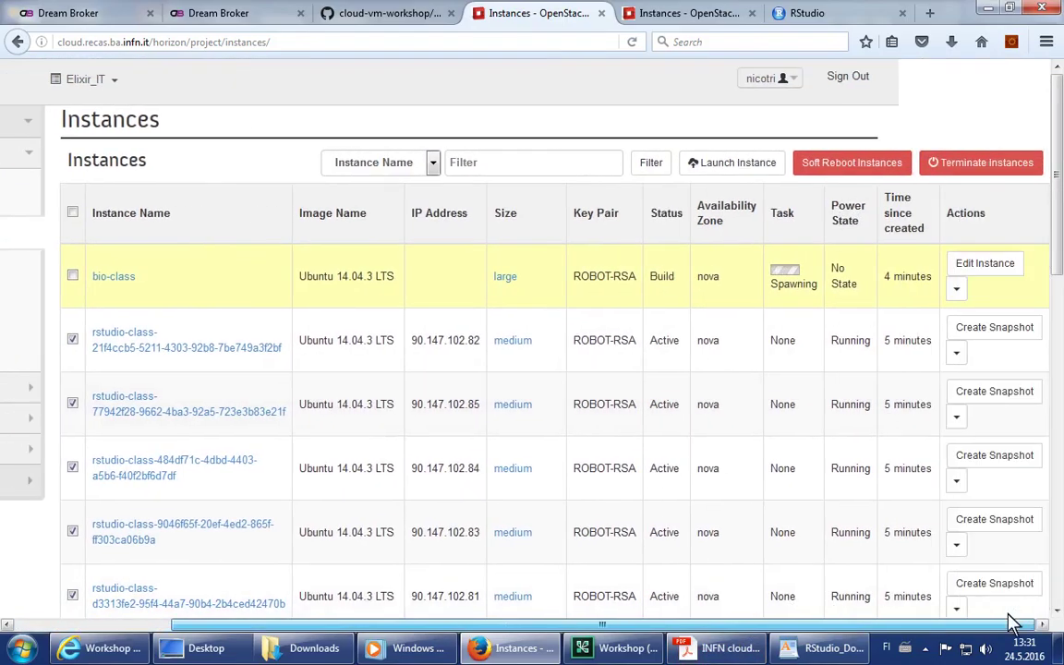
left_click(991, 163)
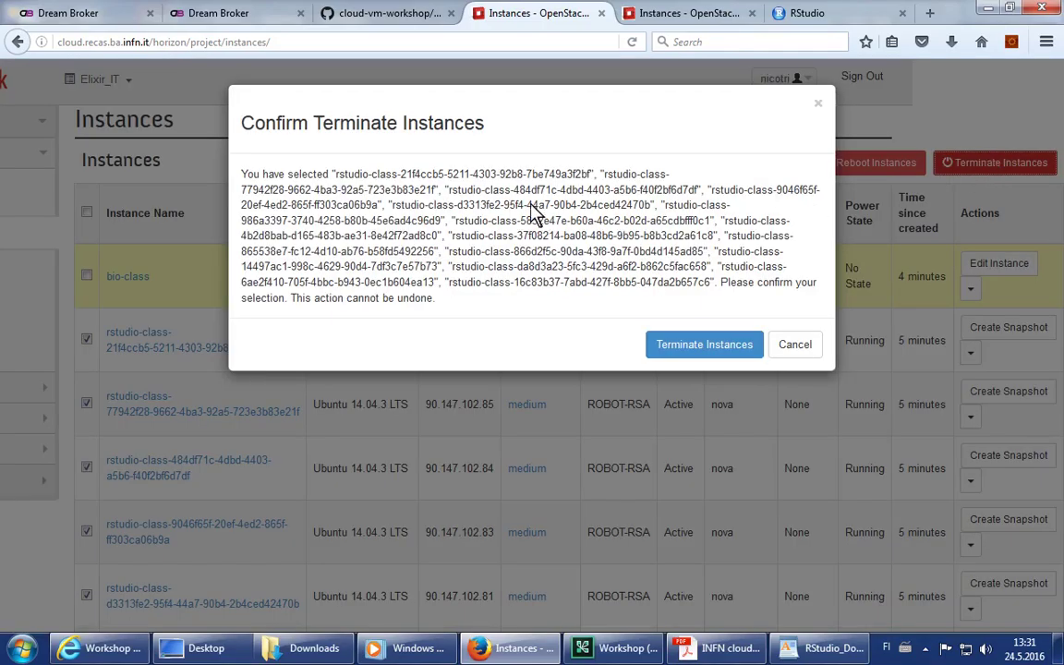
left_click(725, 349)
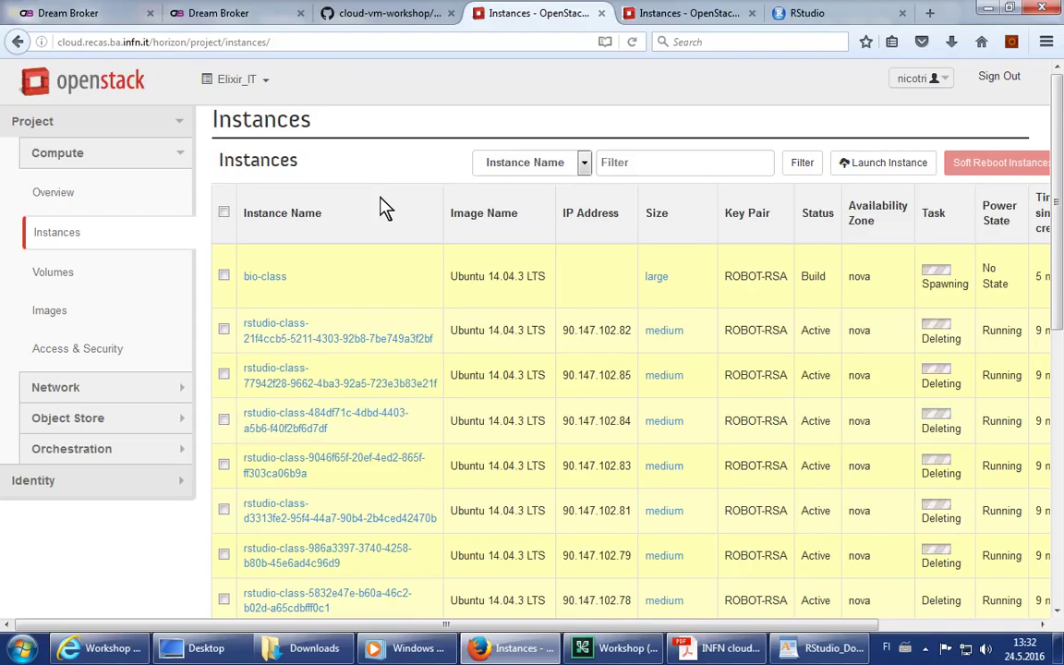
Open the Launch Instance form to check the flavor details and project limits, and close it without launching anything.
left_click(915, 164)
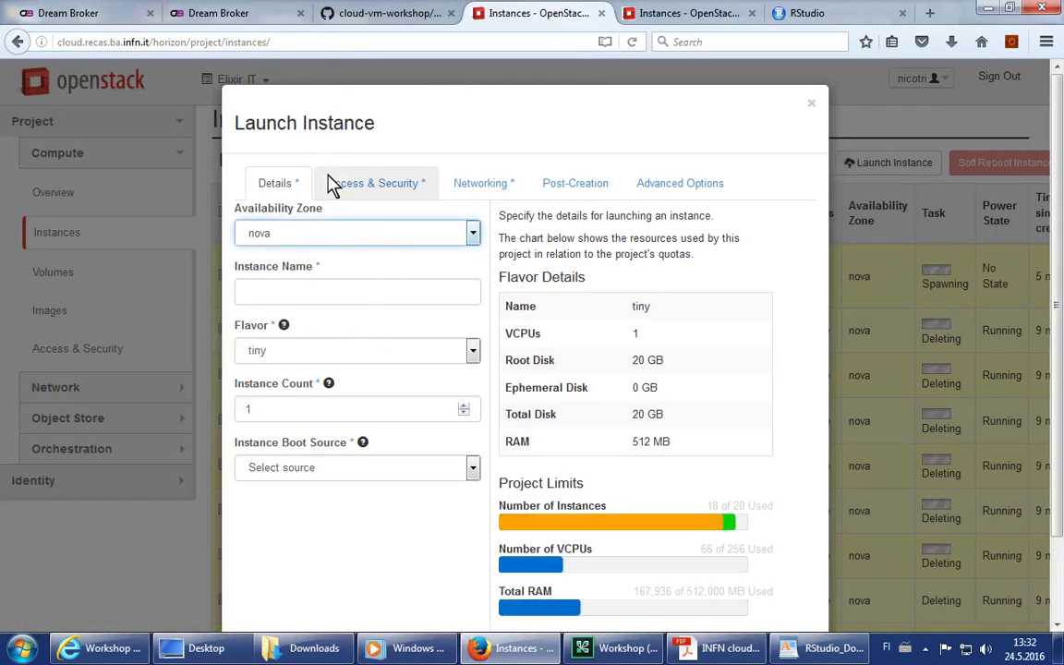
left_click(811, 105)
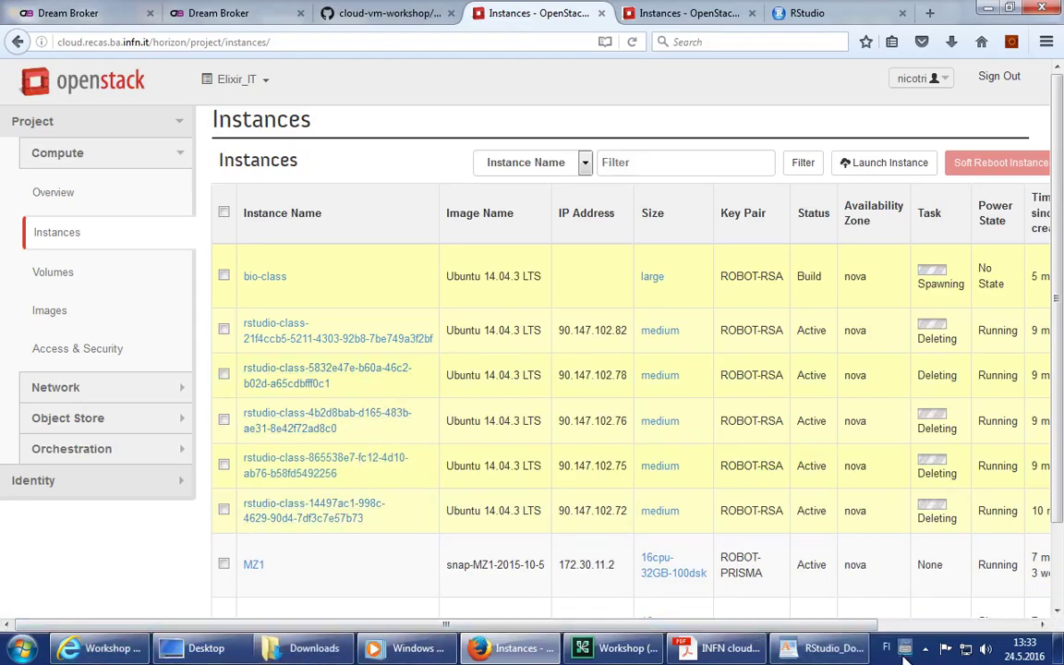
Minimize the browser, PDF and Downloads windows, and close RStudio_Docker_user_data.sh in WordPad without saving changes.
left_click(1036, 11)
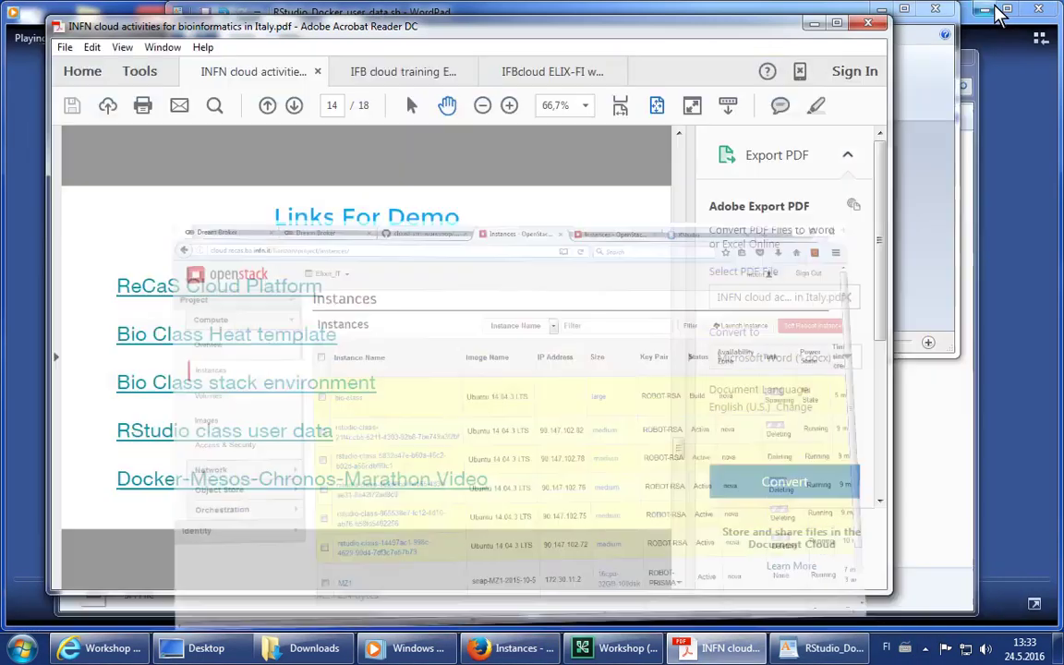
left_click(812, 24)
left_click(935, 10)
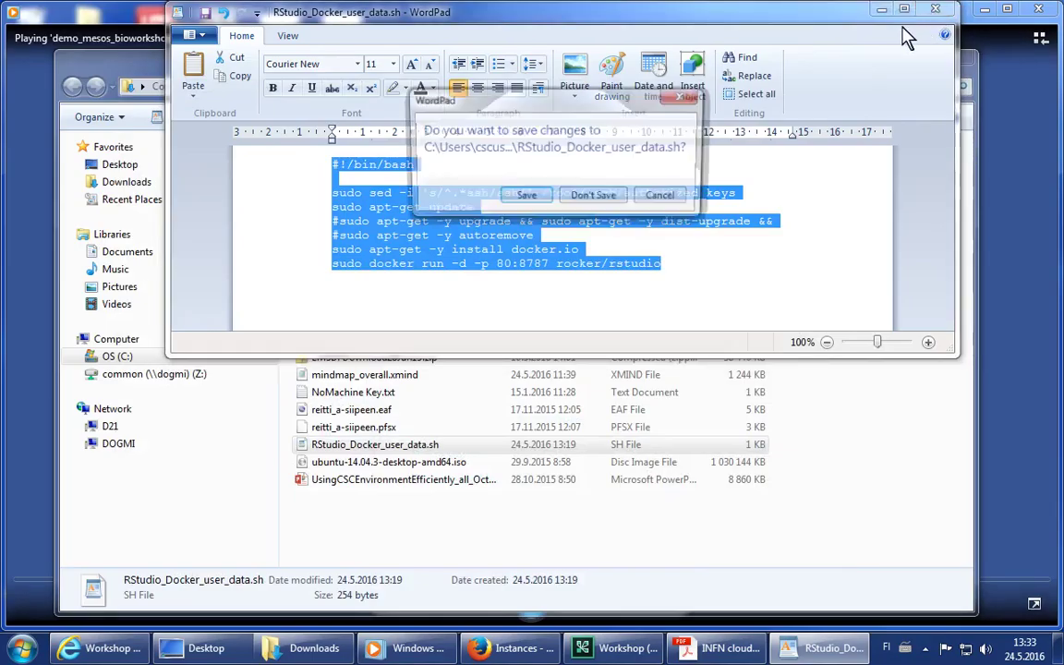
left_click(591, 194)
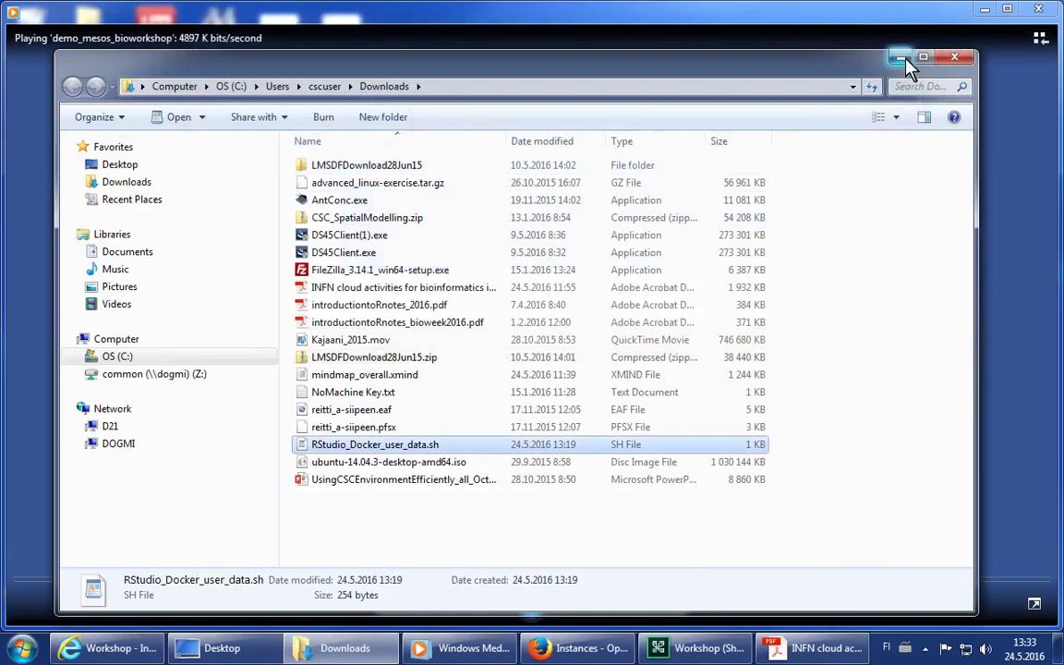
left_click(903, 61)
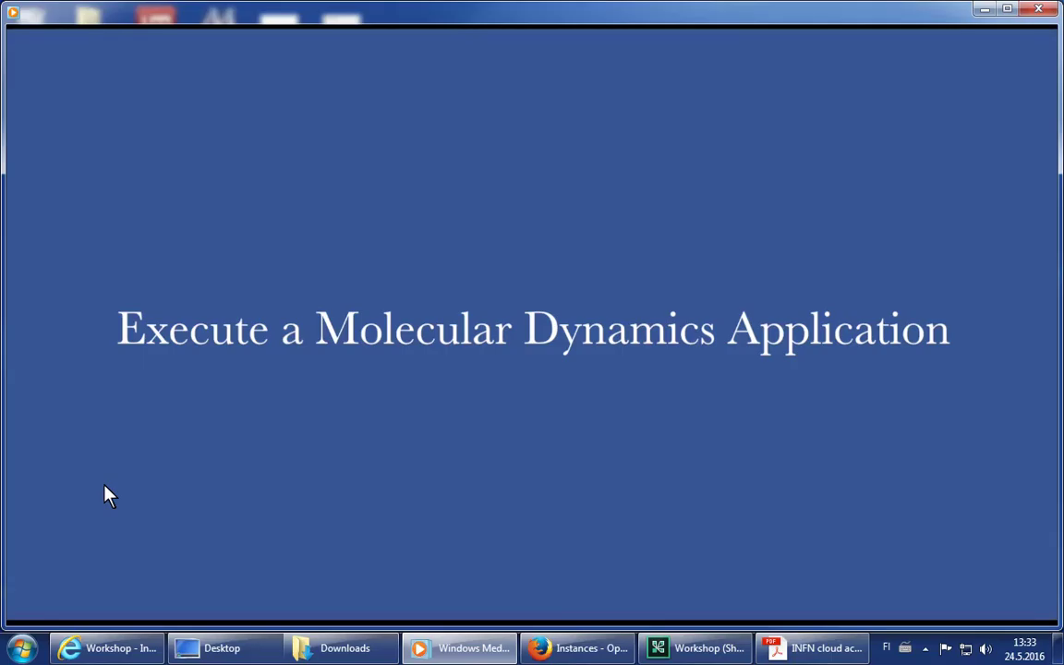
Play the demo_mesos_bioworkshop video in Windows Media Player.
mouse_move(119, 451)
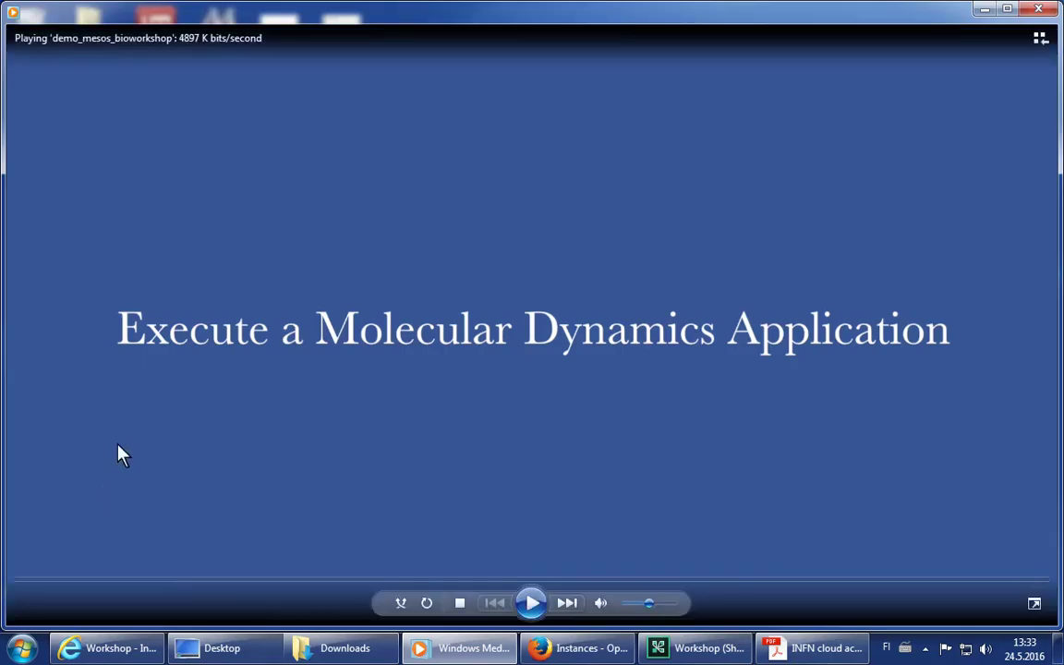
left_click(534, 608)
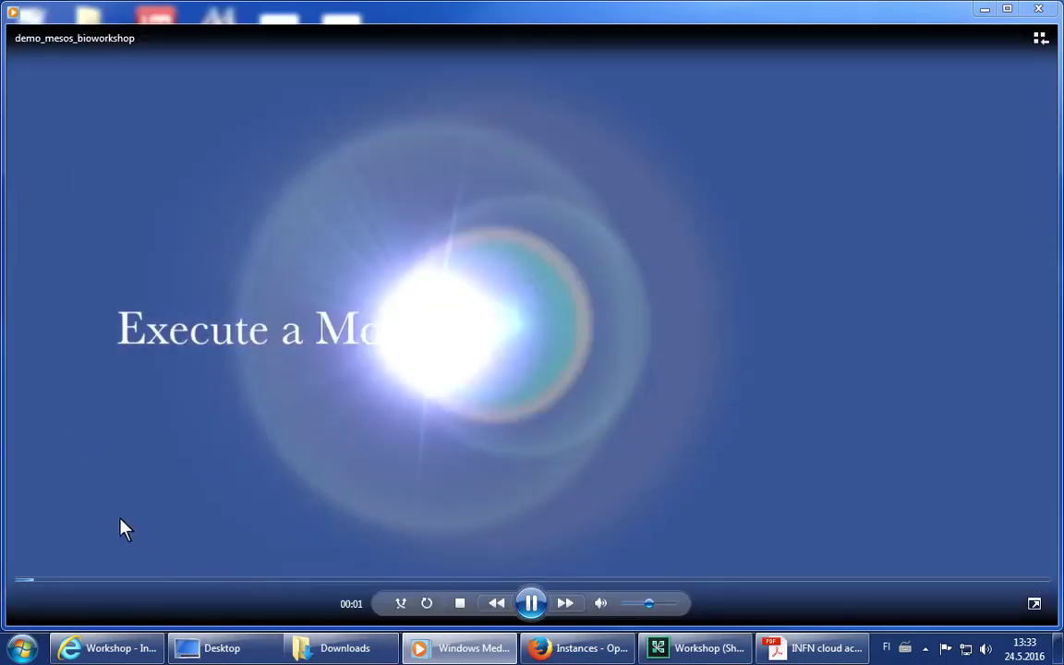